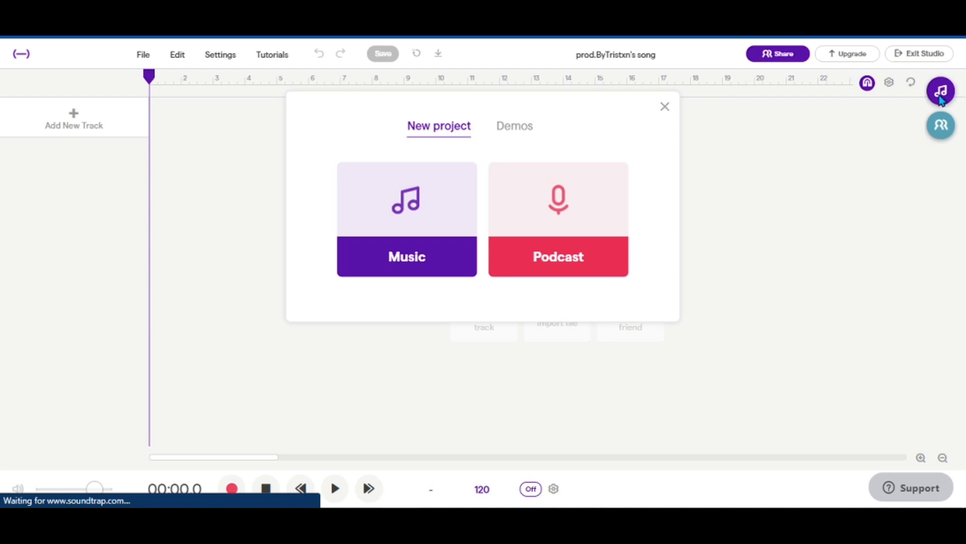
Create a new music project and dismiss the feature announcement about changing rhythm
{"action": "left_click", "coordinate": [405, 254]}
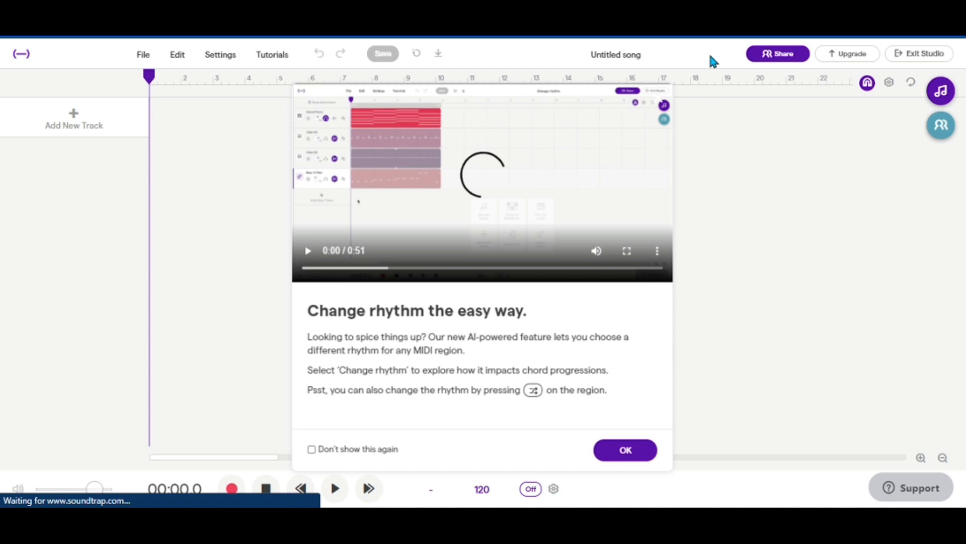
{"action": "left_click", "coordinate": [625, 449]}
{"action": "left_click_drag", "start_coordinate": [309, 82], "coordinate": [140, 125]}
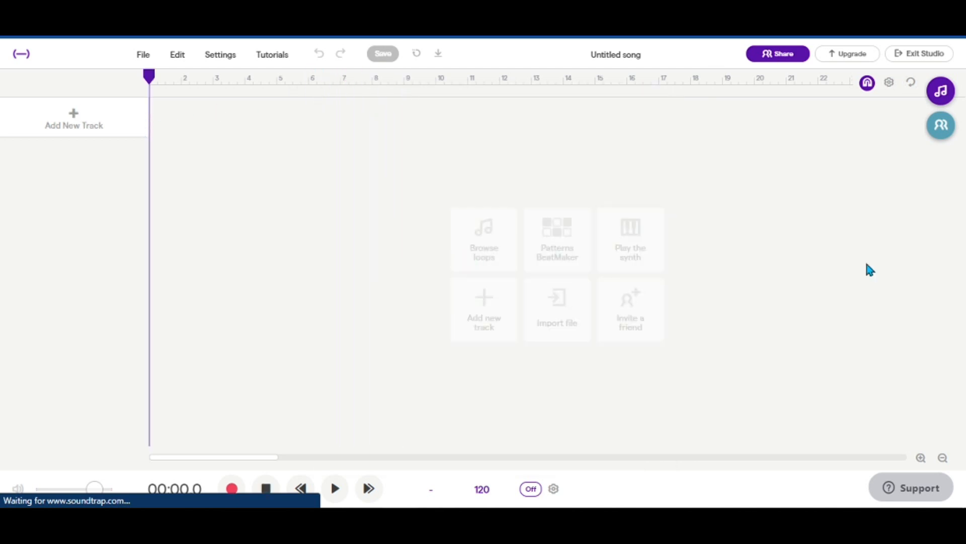
{"action": "left_click", "coordinate": [943, 458]}
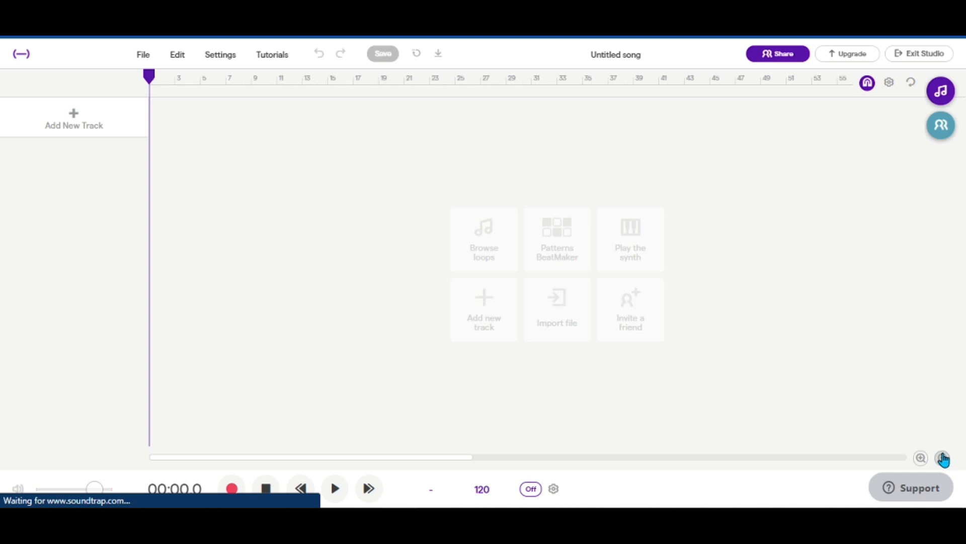
{"action": "left_click", "coordinate": [943, 459]}
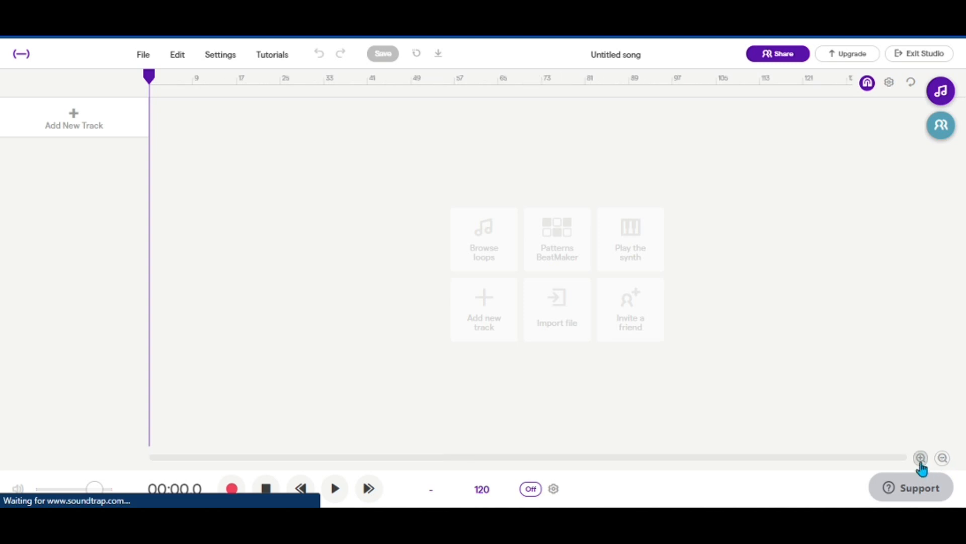
{"action": "left_click", "coordinate": [920, 458]}
{"action": "left_click", "coordinate": [920, 458]}
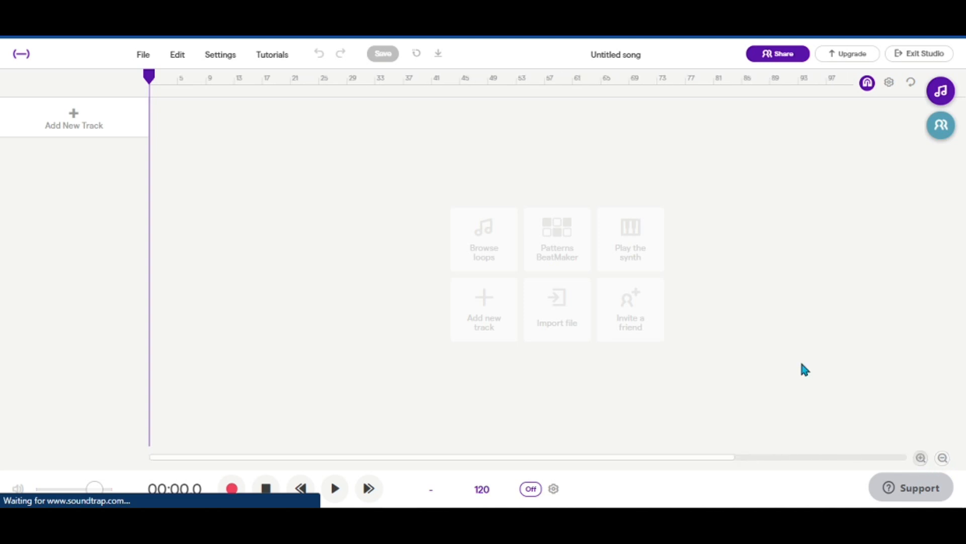
{"action": "left_click_drag", "start_coordinate": [381, 84], "coordinate": [127, 124]}
{"action": "left_click", "coordinate": [127, 124]}
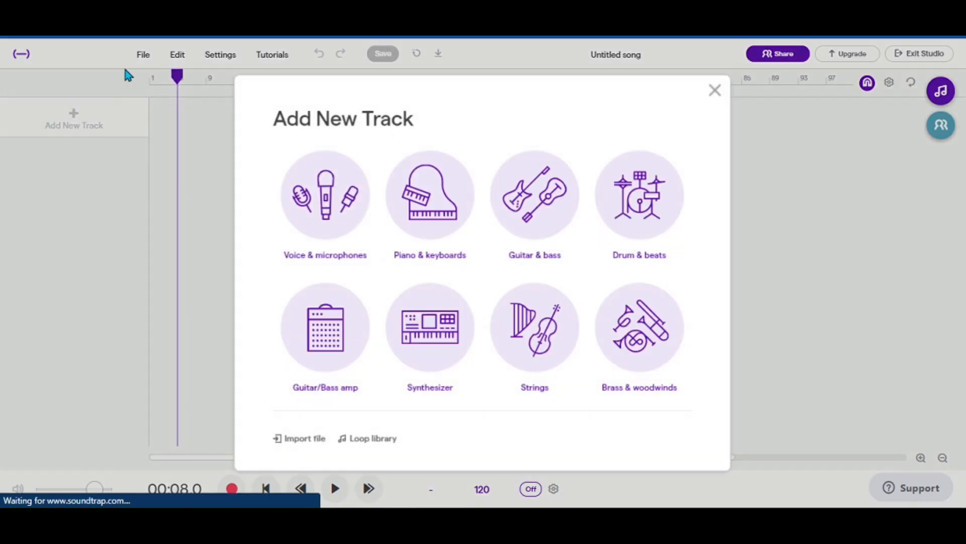
{"action": "left_click", "coordinate": [715, 91]}
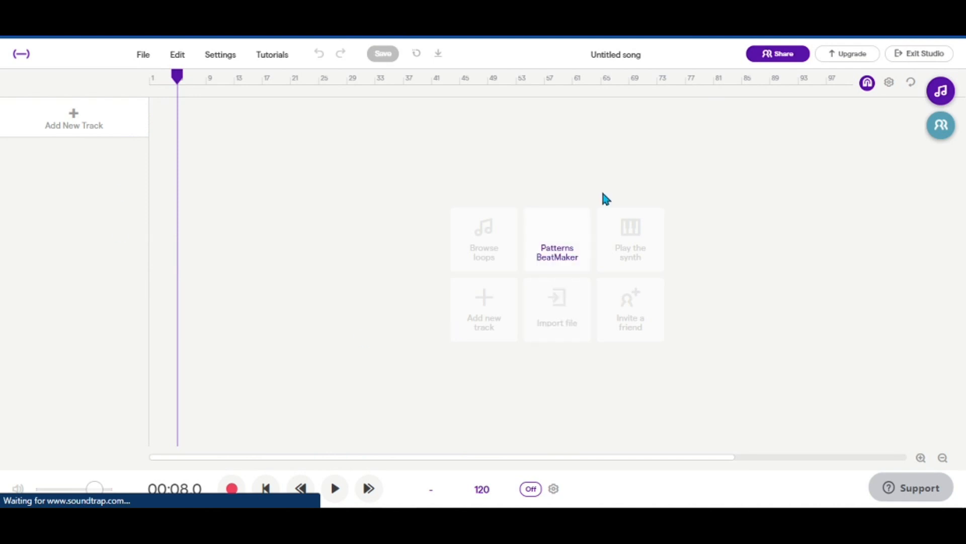
{"action": "left_click_drag", "start_coordinate": [181, 87], "coordinate": [123, 83]}
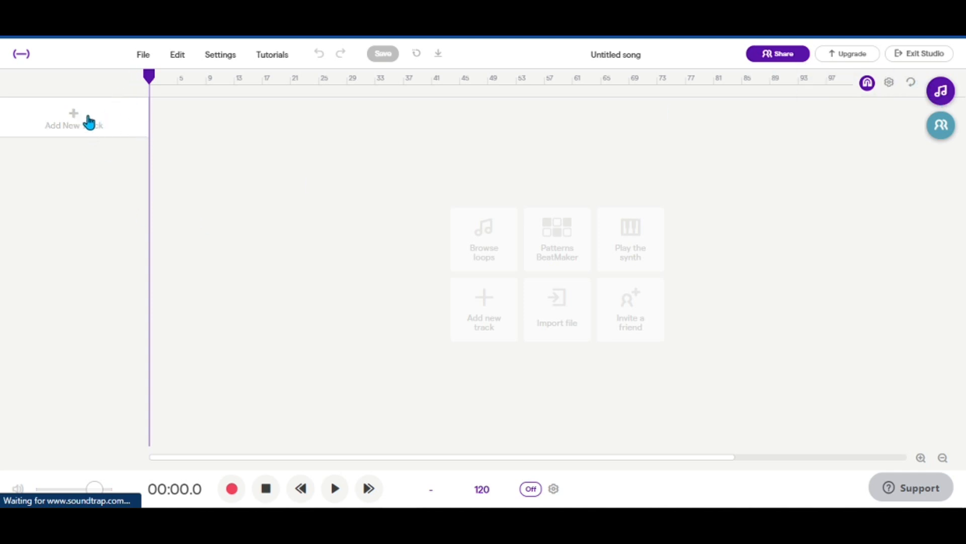
Open the loop library for a brief look and close it again
{"action": "left_click", "coordinate": [941, 90]}
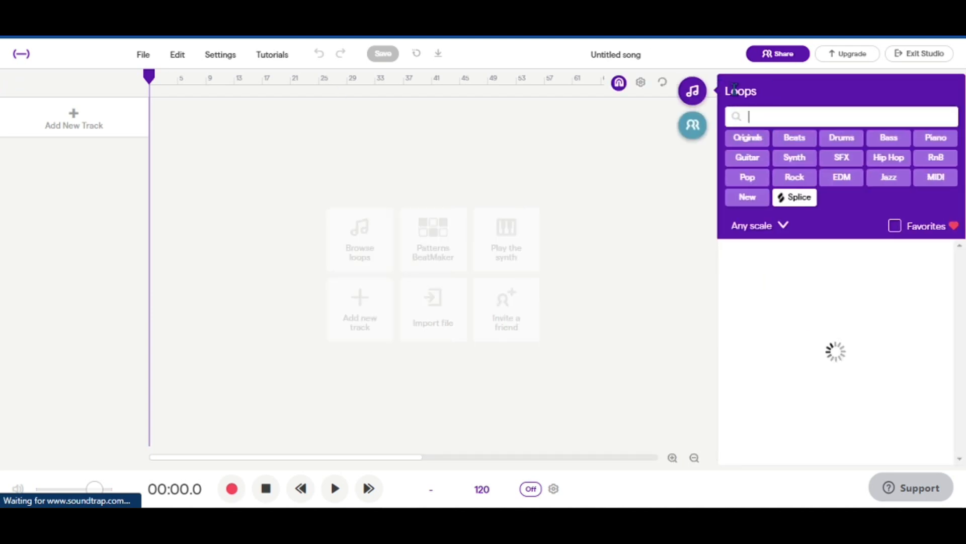
{"action": "left_click", "coordinate": [693, 91]}
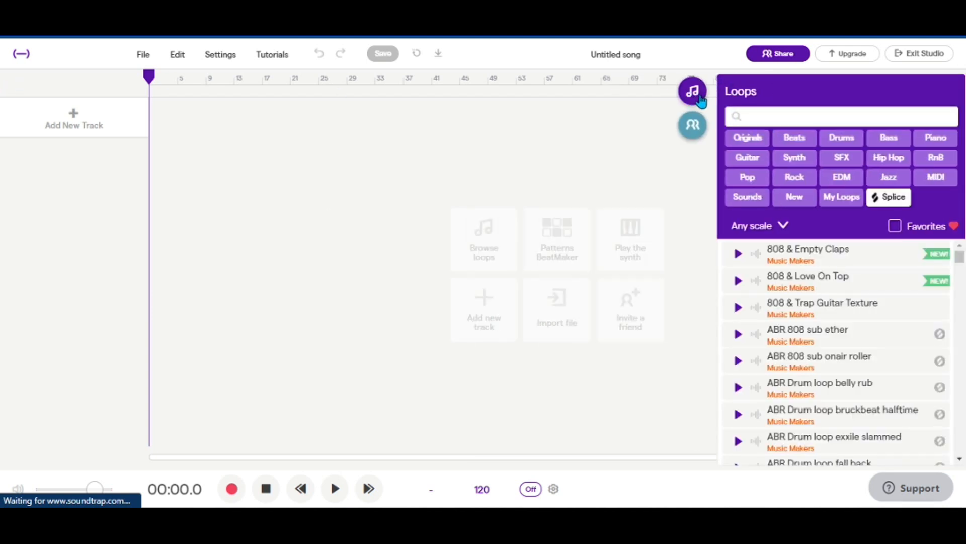
{"action": "left_click_drag", "start_coordinate": [207, 83], "coordinate": [135, 107]}
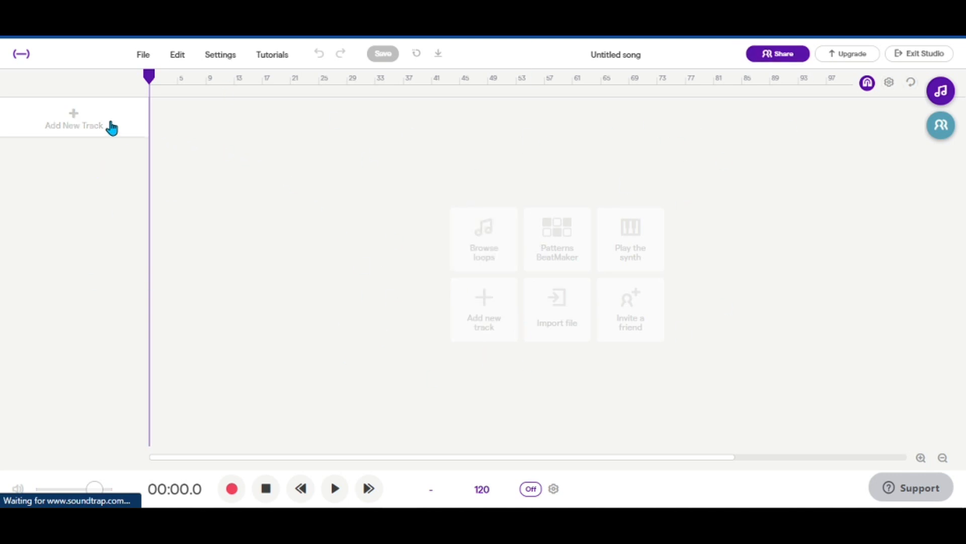
Add a Grand Piano track and preview the Grand Piano sound among the piano presets
{"action": "left_click", "coordinate": [90, 122]}
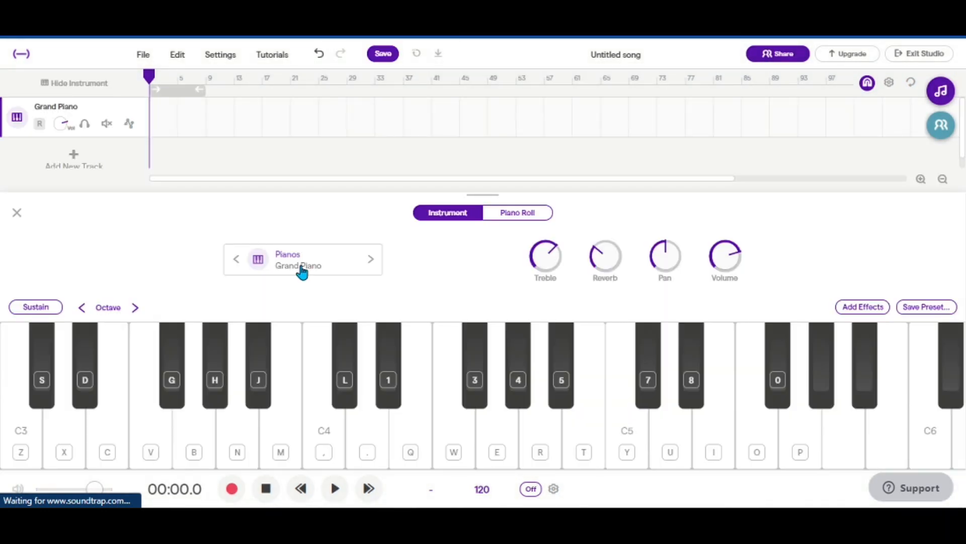
{"action": "left_click", "coordinate": [302, 271]}
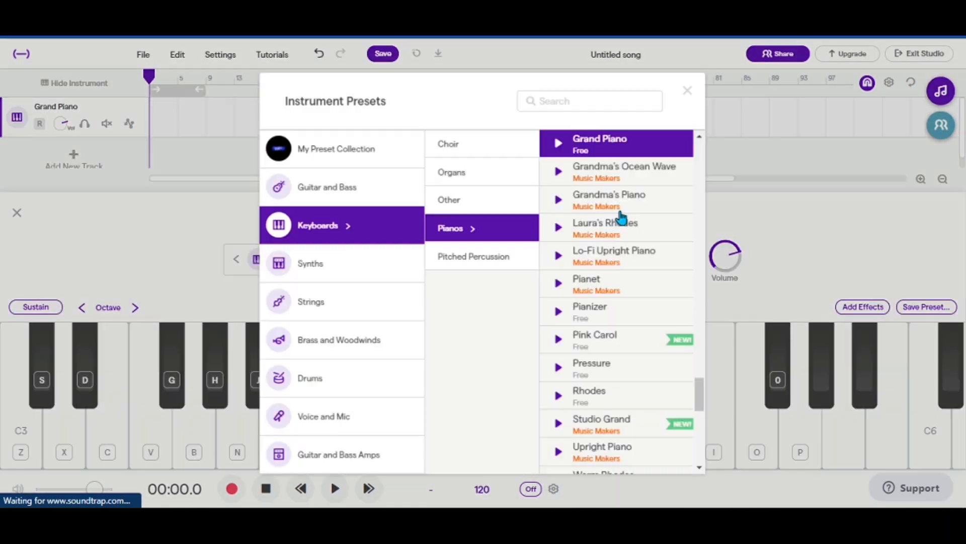
{"action": "scroll", "coordinate": [634, 258], "scroll_direction": "up", "scroll_amount": 4}
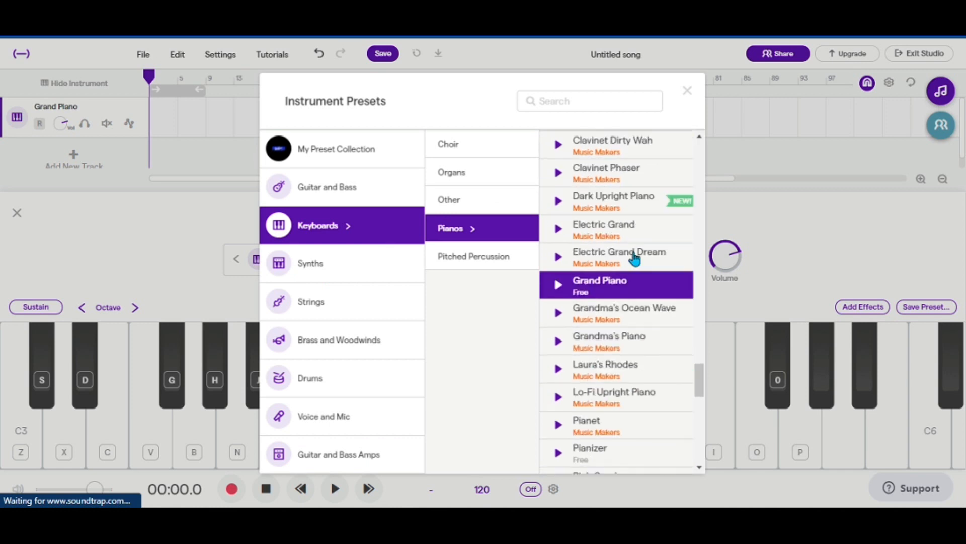
{"action": "scroll", "coordinate": [621, 254], "scroll_direction": "down", "scroll_amount": 2}
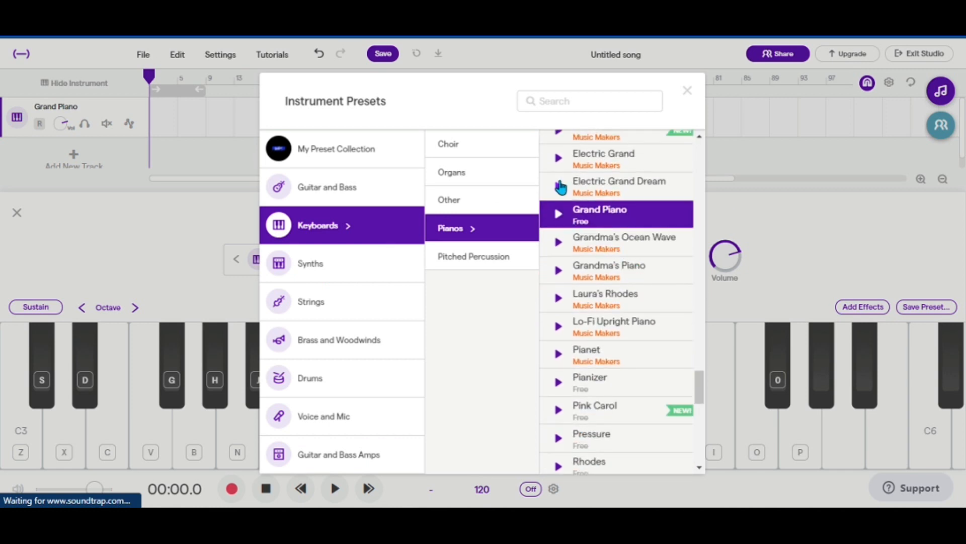
{"action": "scroll", "coordinate": [557, 252], "scroll_direction": "up", "scroll_amount": 2}
{"action": "scroll", "coordinate": [558, 236], "scroll_direction": "down", "scroll_amount": 2}
{"action": "left_click", "coordinate": [557, 214]}
Preview the Pink Carol piano preset, apply it to the track and close the presets
{"action": "scroll", "coordinate": [566, 266], "scroll_direction": "down", "scroll_amount": 1}
{"action": "scroll", "coordinate": [567, 267], "scroll_direction": "down", "scroll_amount": 1}
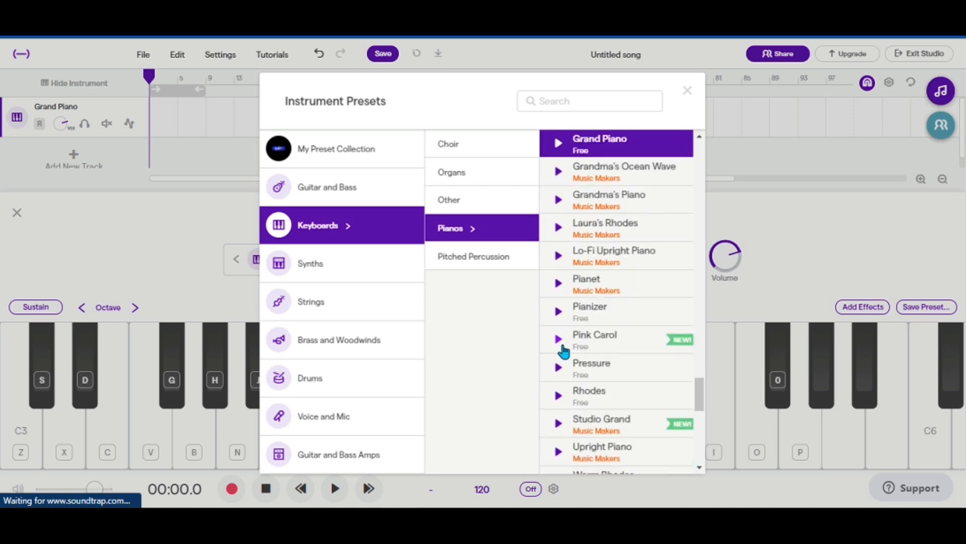
{"action": "scroll", "coordinate": [563, 351], "scroll_direction": "down", "scroll_amount": 2}
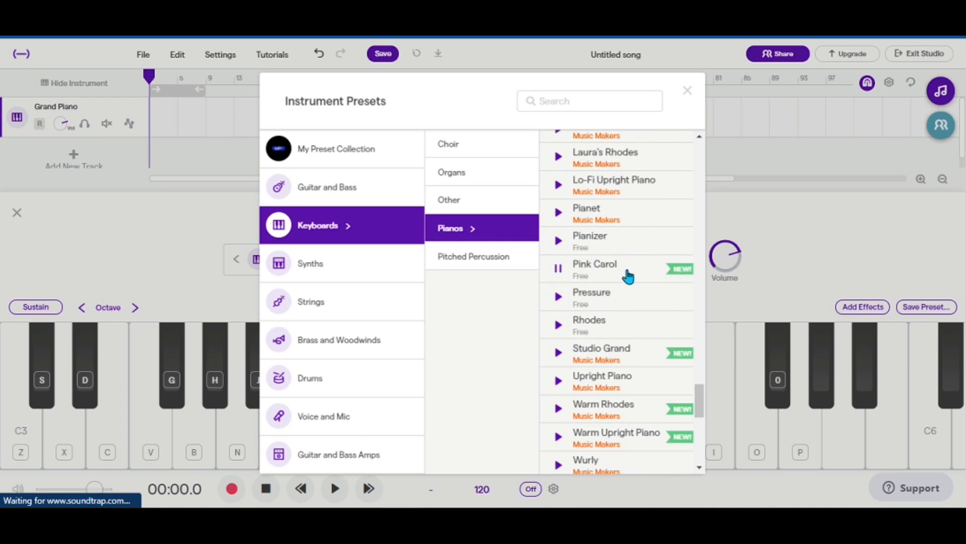
{"action": "left_click", "coordinate": [558, 268]}
{"action": "left_click", "coordinate": [632, 272]}
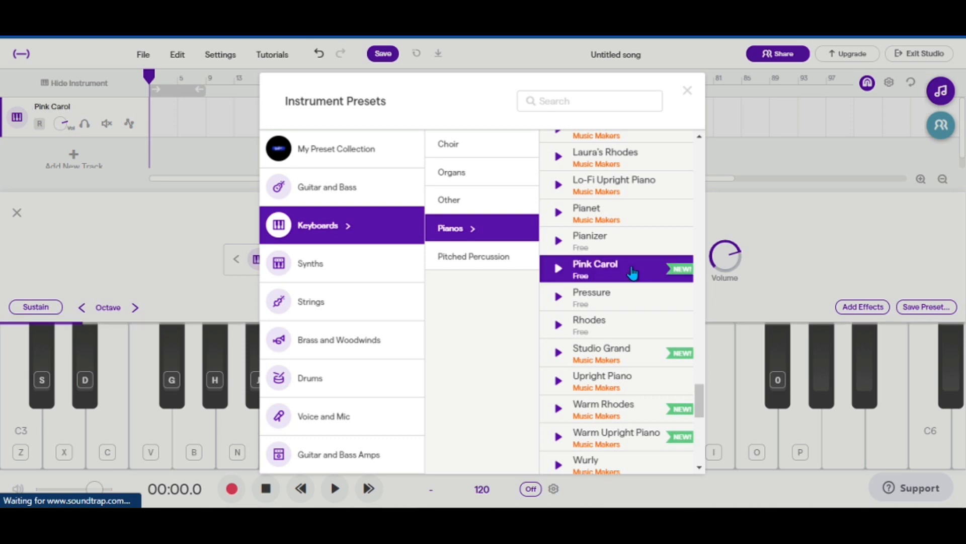
{"action": "left_click", "coordinate": [872, 224]}
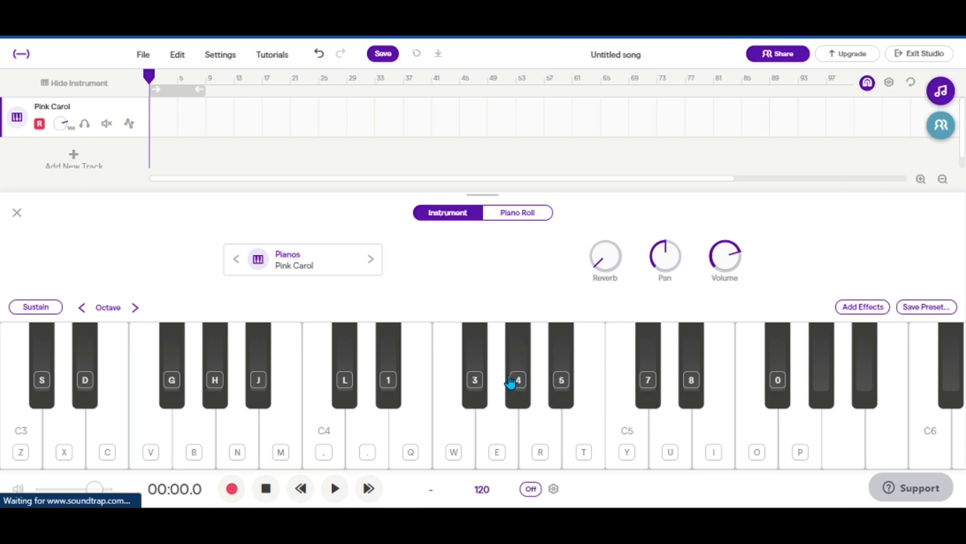
Play several test notes on the virtual keyboard to hear the Pink Carol sound
{"action": "left_click", "coordinate": [431, 386]}
{"action": "left_click", "coordinate": [676, 354]}
{"action": "key", "text": "s"}
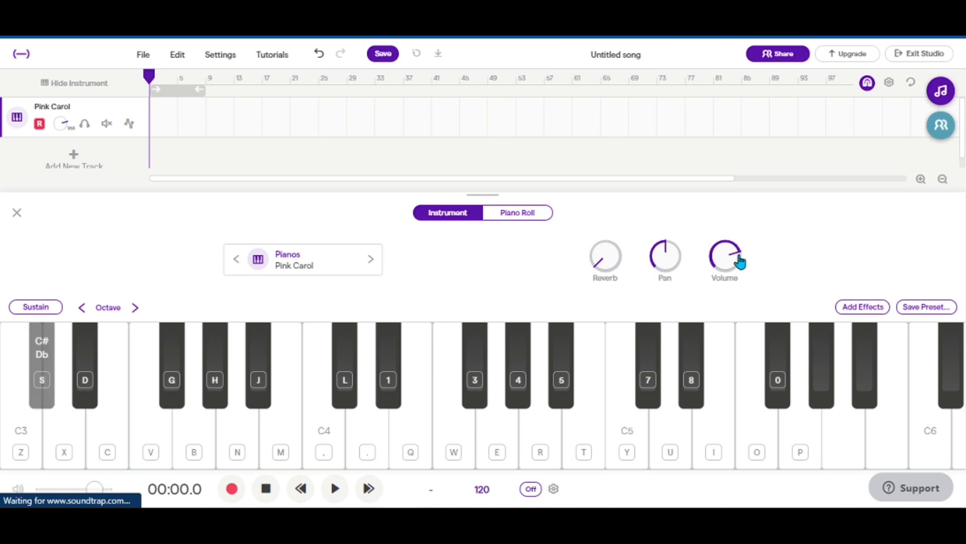
{"action": "key", "text": "h"}
{"action": "key", "text": "u"}
{"action": "key", "text": "i"}
{"action": "key", "text": "e"}
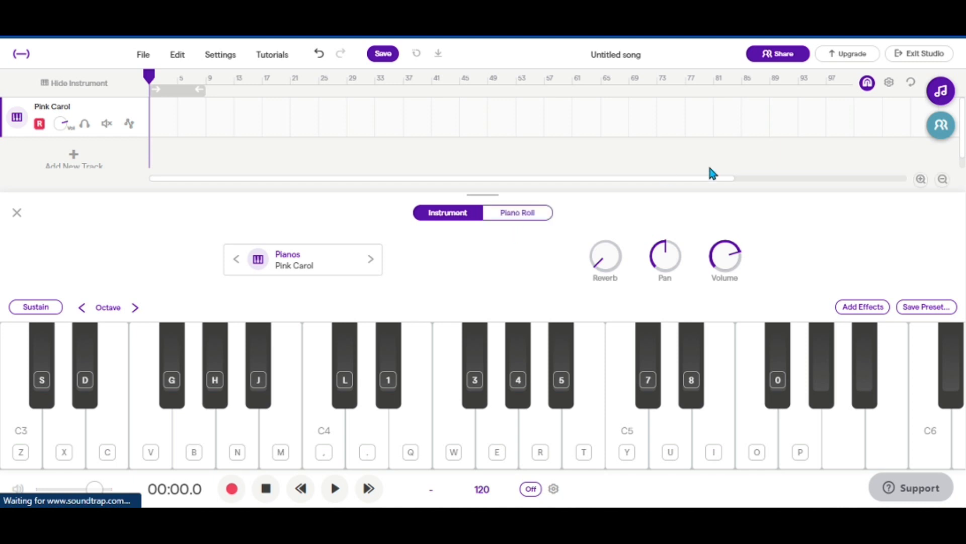
Draw a C3 note at the start of the track in the piano roll and extend its region to four bars
{"action": "left_click", "coordinate": [525, 220]}
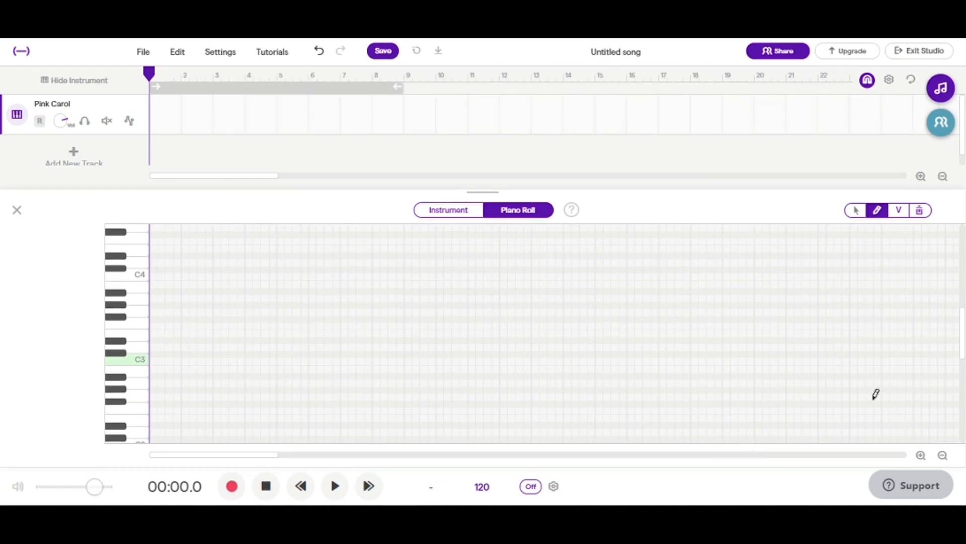
{"action": "left_click", "coordinate": [920, 456]}
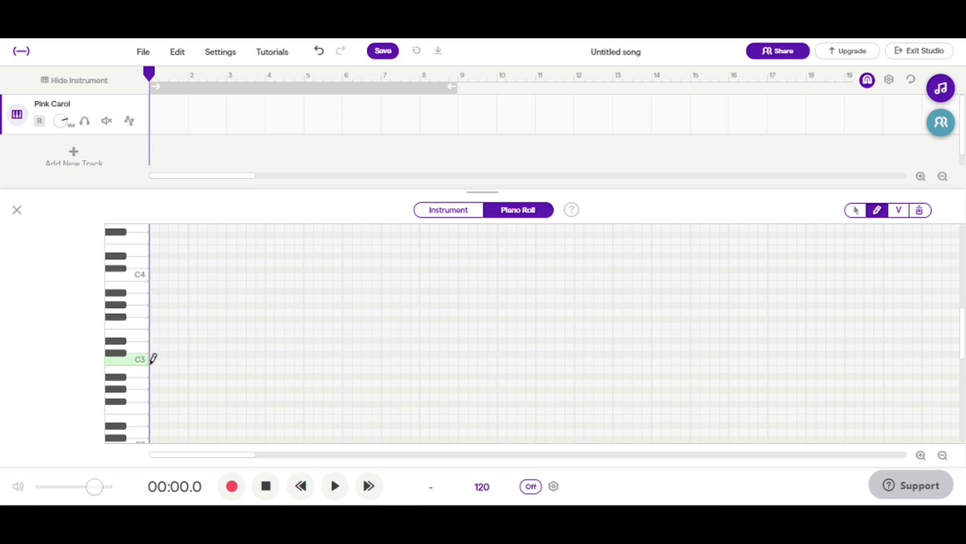
{"action": "left_click", "coordinate": [156, 356]}
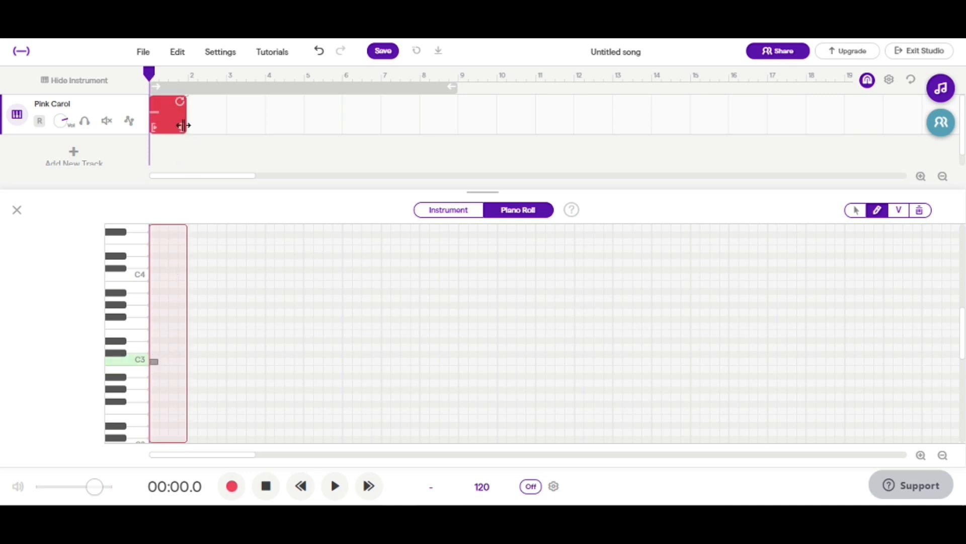
{"action": "left_click_drag", "start_coordinate": [186, 129], "coordinate": [296, 129]}
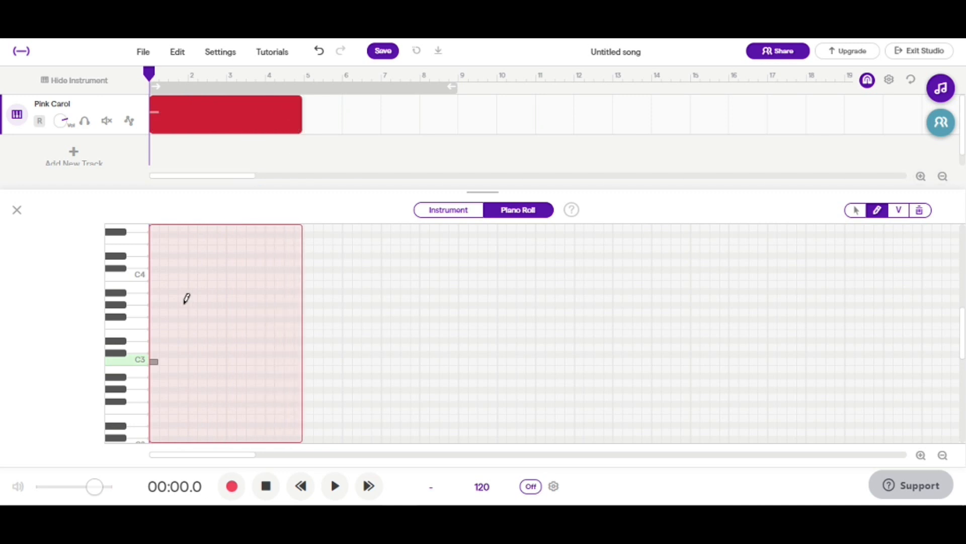
Add a second note at F#3 above the opening C3 note and play the two together
{"action": "left_click", "coordinate": [155, 359]}
{"action": "left_click", "coordinate": [155, 321]}
{"action": "key", "text": "space"}
{"action": "key", "text": "space"}
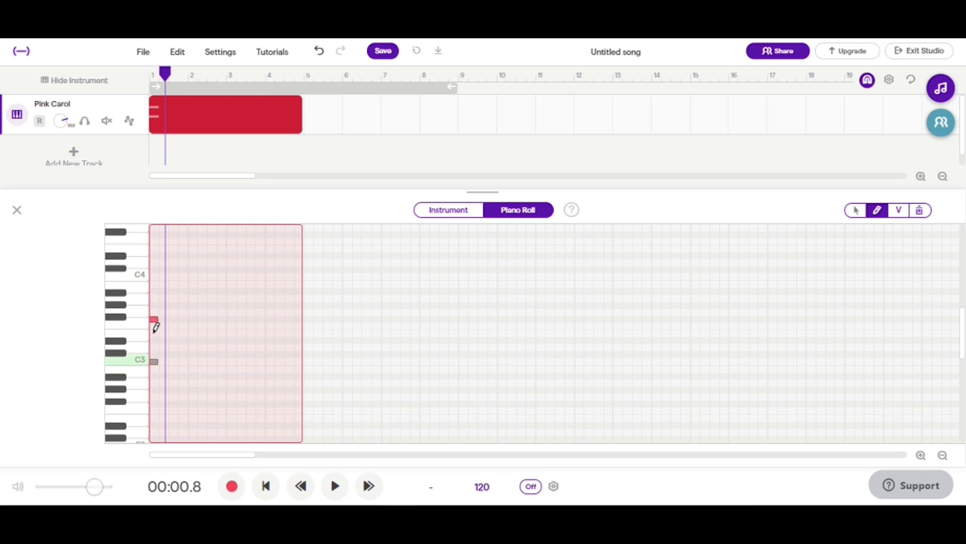
Raise the upper note by one semitone to G3 and play the chord from the start
{"action": "left_click_drag", "start_coordinate": [153, 325], "coordinate": [156, 317]}
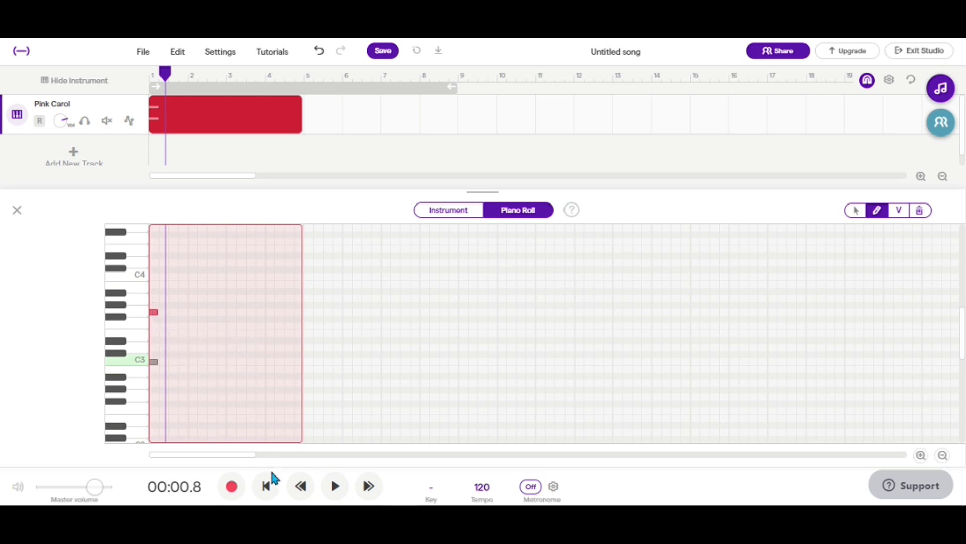
{"action": "left_click", "coordinate": [267, 486]}
{"action": "key", "text": "space"}
{"action": "key", "text": "space"}
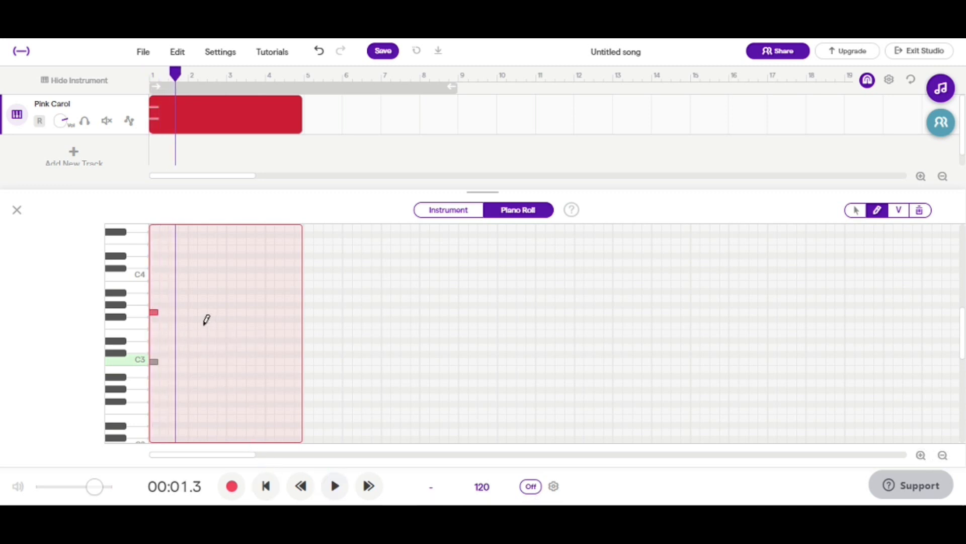
Return to the start and draw three more two-note chords after the first: F3–A3, A2–E3 and G2–G3
{"action": "left_click", "coordinate": [267, 484]}
{"action": "left_click", "coordinate": [182, 298]}
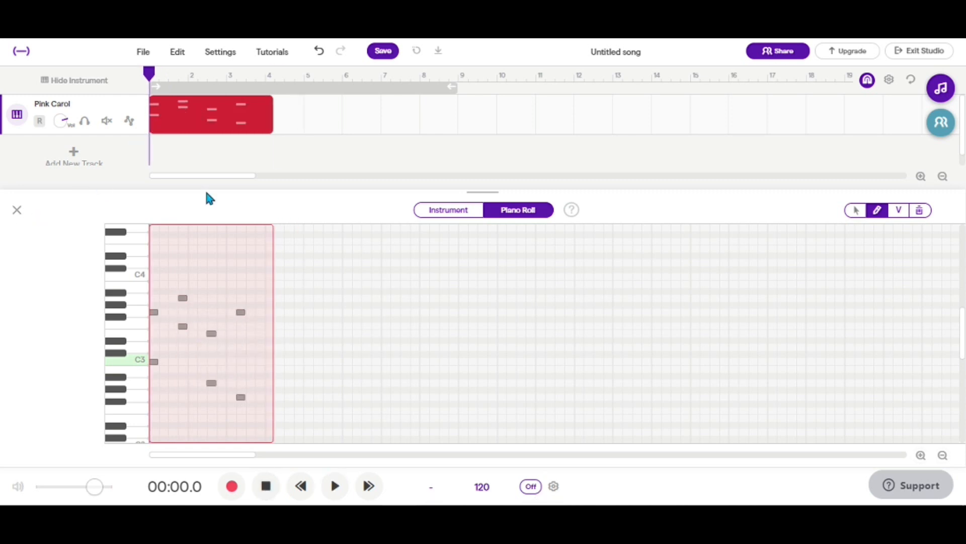
Shorten the Pink Carol region on the timeline so that it ends at bar 4
{"action": "left_click", "coordinate": [444, 216]}
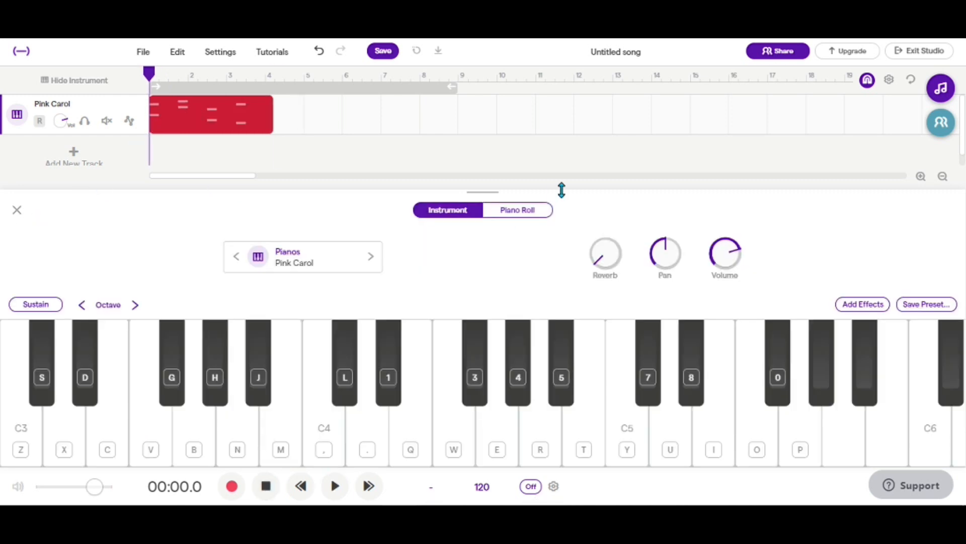
{"action": "left_click", "coordinate": [519, 210]}
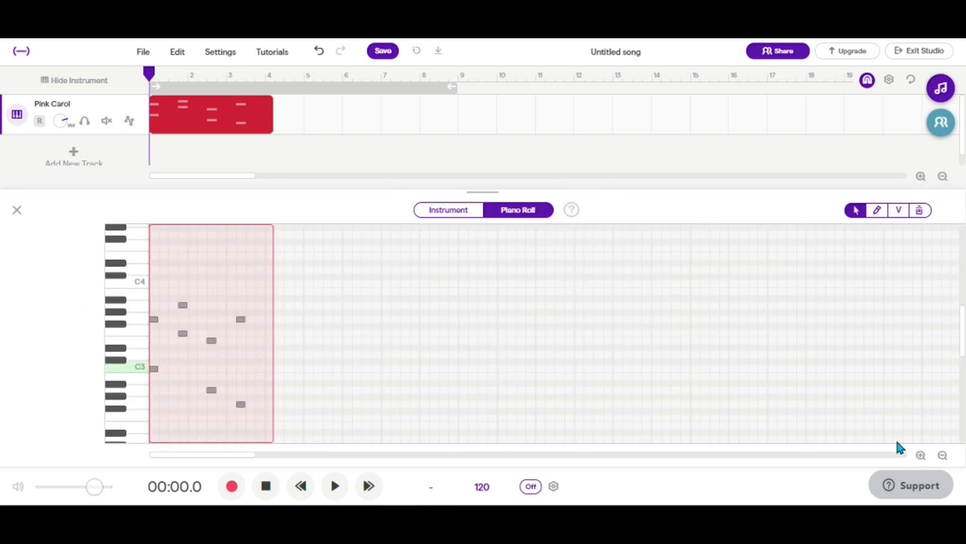
{"action": "left_click", "coordinate": [922, 456]}
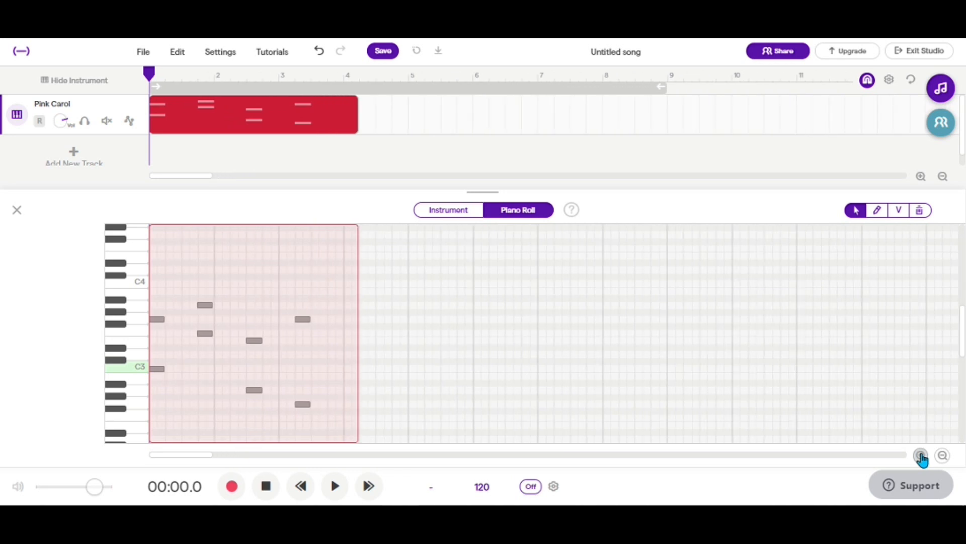
{"action": "left_click", "coordinate": [922, 456]}
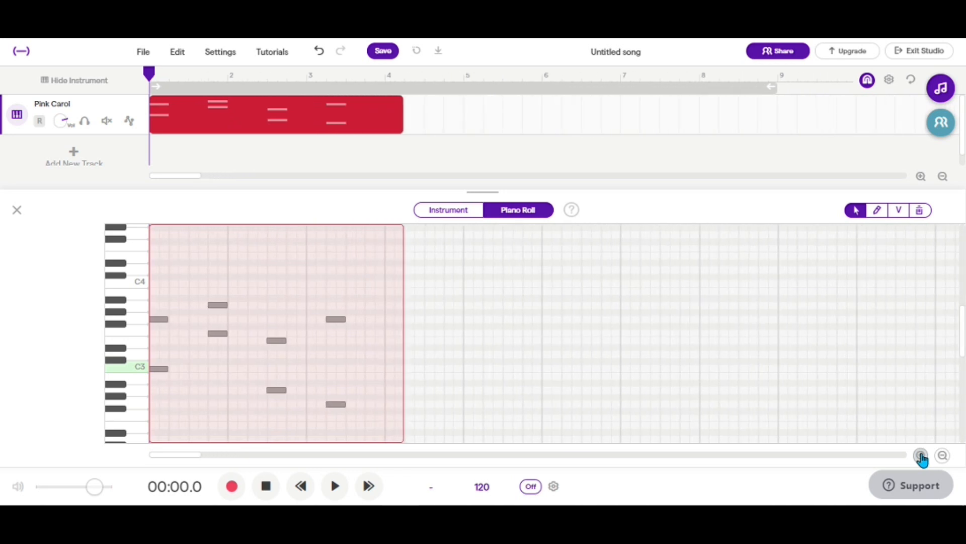
{"action": "left_click", "coordinate": [921, 455]}
{"action": "left_click", "coordinate": [921, 455]}
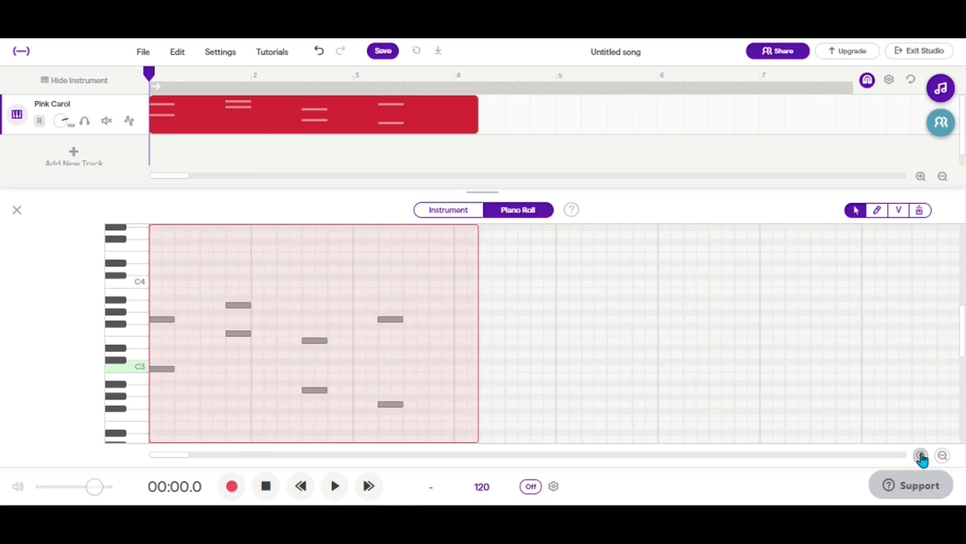
{"action": "left_click_drag", "start_coordinate": [477, 123], "coordinate": [452, 122]}
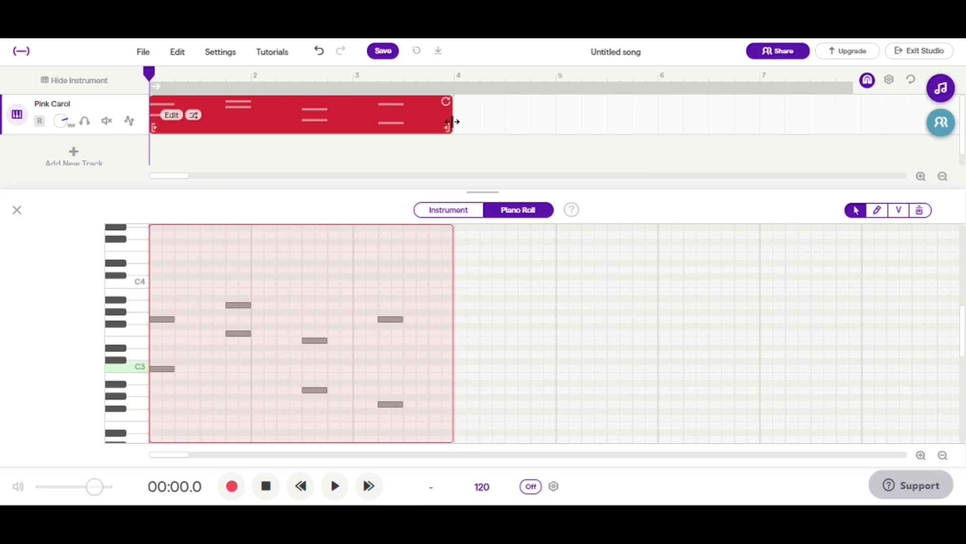
Extend the Pink Carol region on the timeline so that it ends at bar 5
{"action": "left_click_drag", "start_coordinate": [452, 121], "coordinate": [553, 104]}
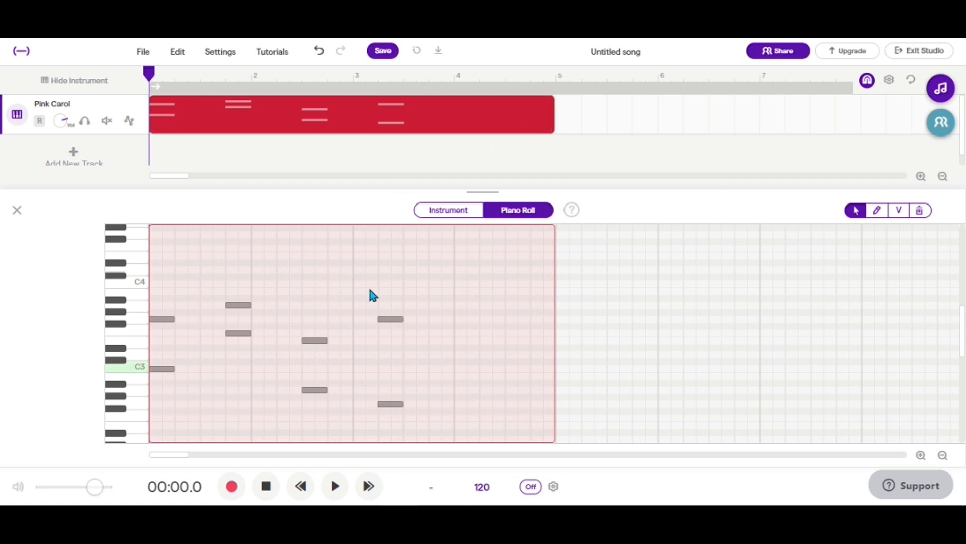
{"action": "left_click", "coordinate": [877, 210]}
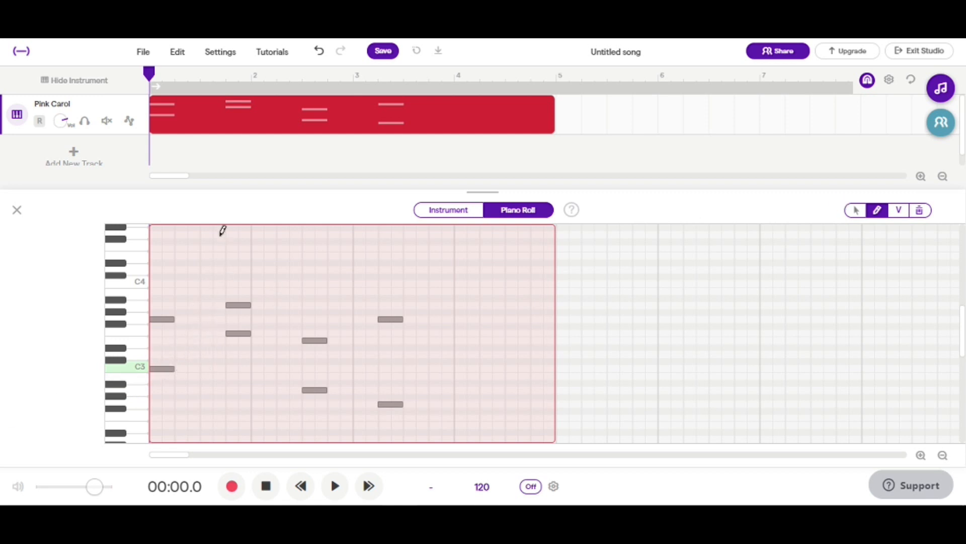
{"action": "left_click", "coordinate": [448, 211]}
{"action": "left_click", "coordinate": [507, 212]}
{"action": "scroll", "coordinate": [223, 379], "scroll_direction": "up", "scroll_amount": 1}
{"action": "scroll", "coordinate": [223, 378], "scroll_direction": "down", "scroll_amount": 2}
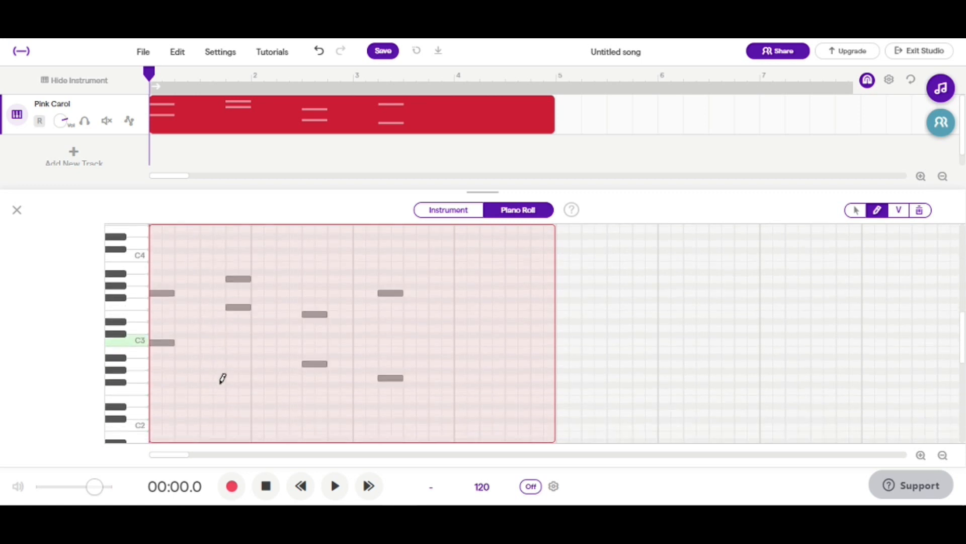
{"action": "scroll", "coordinate": [222, 375], "scroll_direction": "up", "scroll_amount": 1}
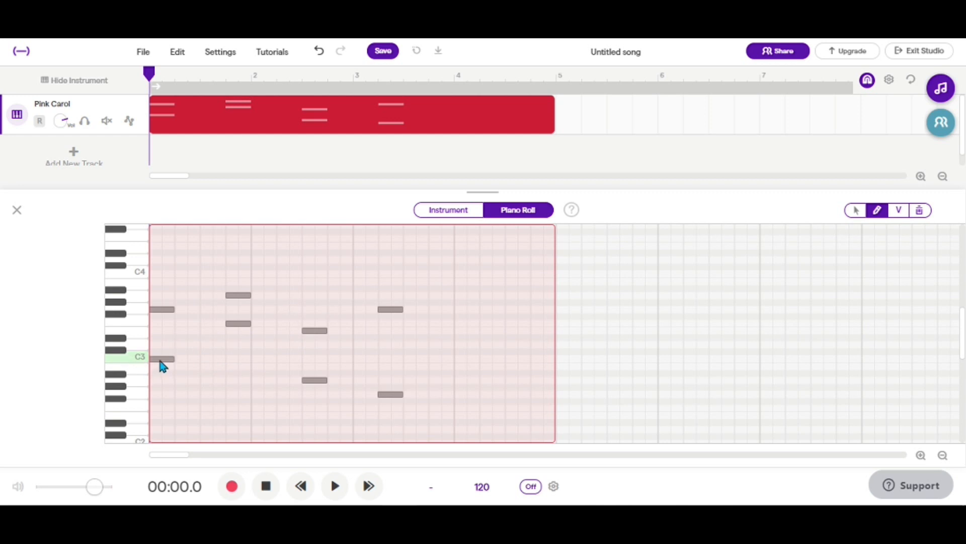
{"action": "left_click", "coordinate": [466, 212]}
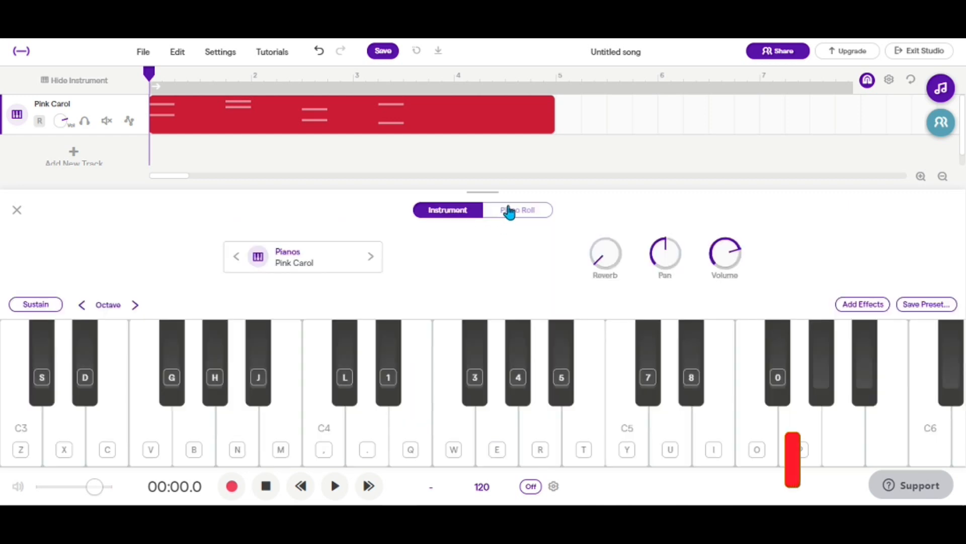
{"action": "left_click", "coordinate": [511, 208]}
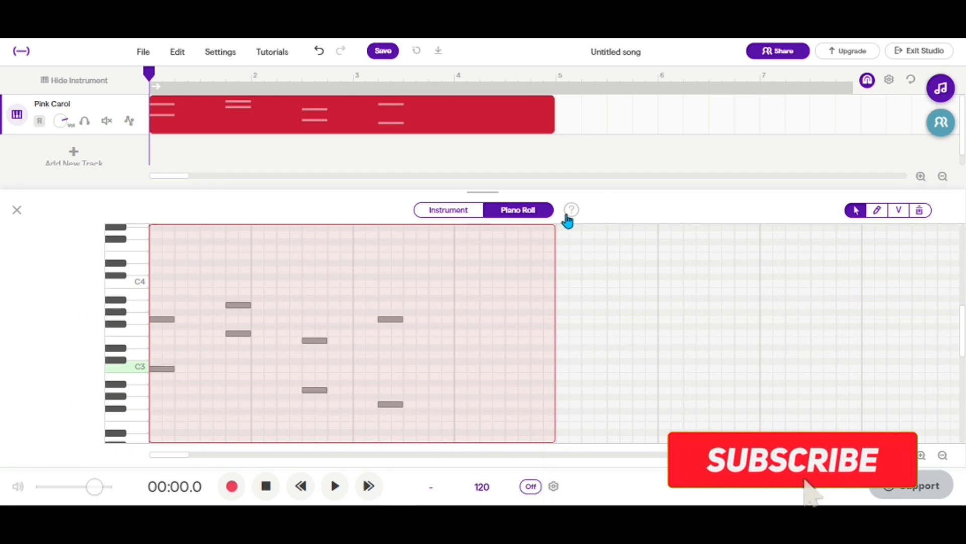
Set the song's tempo to 160 BPM
{"action": "left_click", "coordinate": [485, 489]}
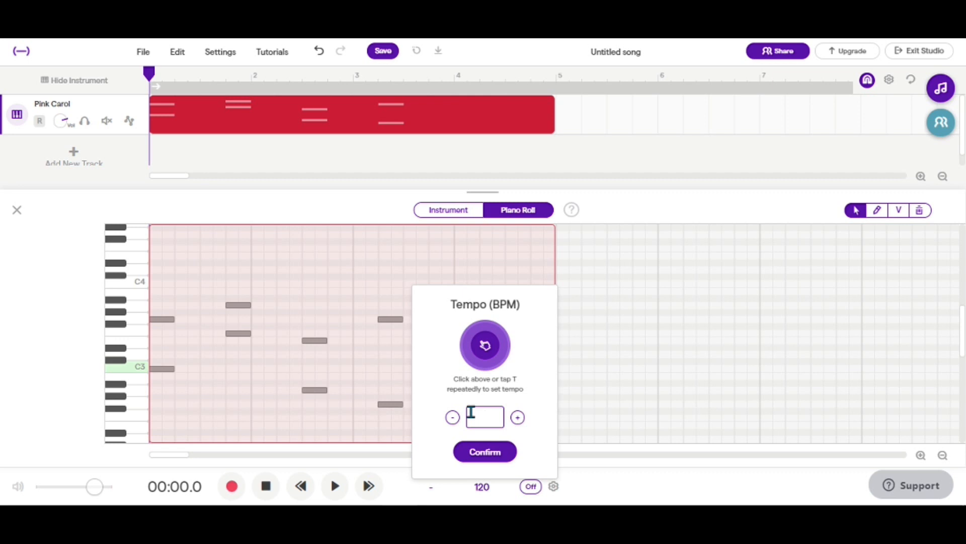
{"action": "type", "text": "160"}
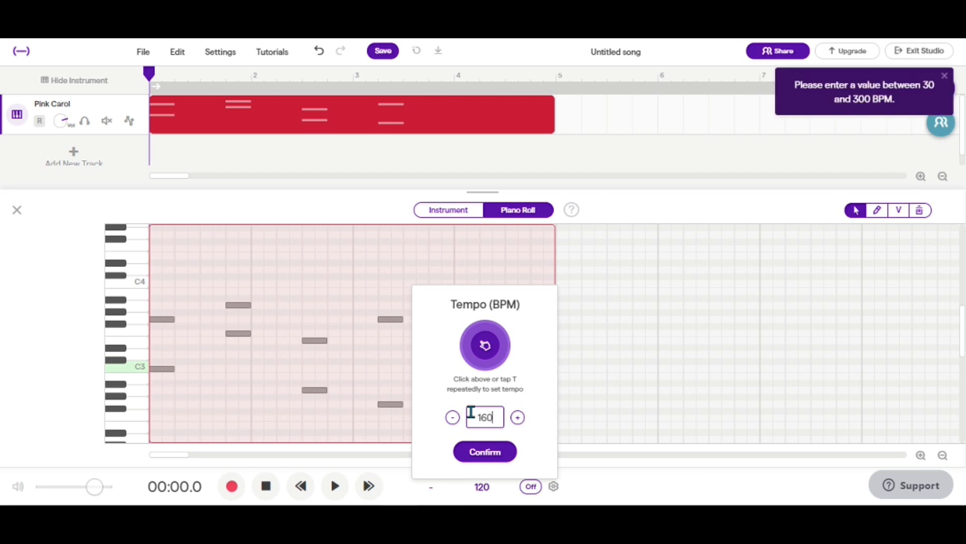
{"action": "key", "text": "Return"}
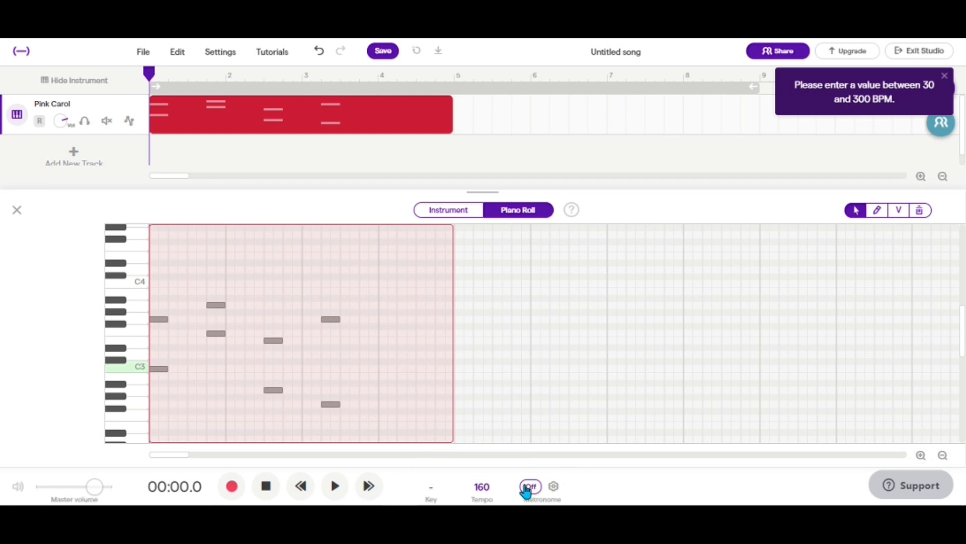
{"action": "left_click", "coordinate": [483, 485]}
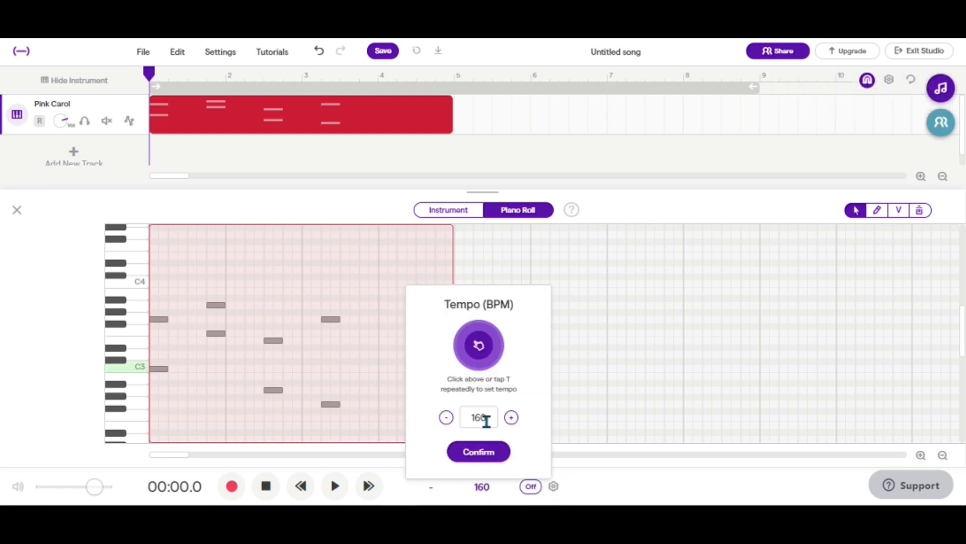
{"action": "left_click", "coordinate": [477, 454]}
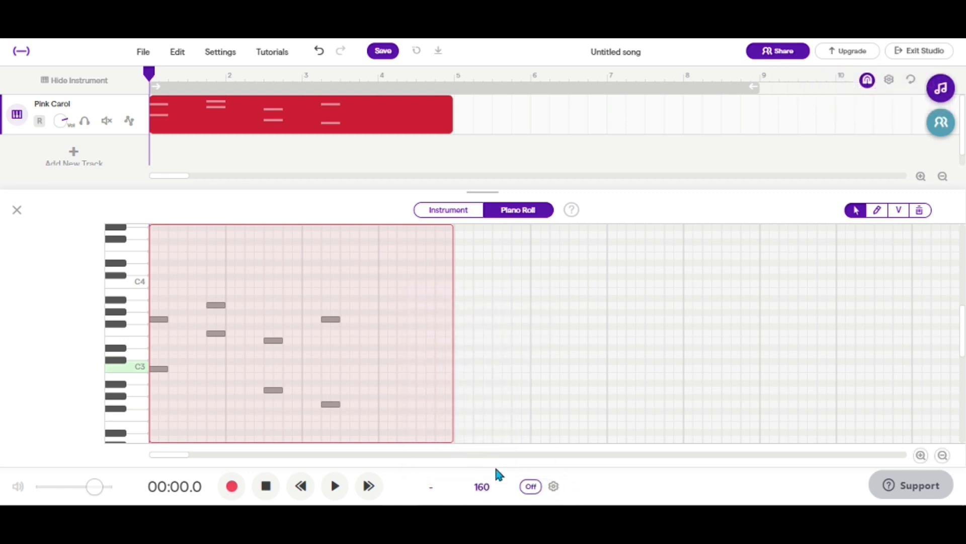
Turn the metronome on, play the chord pattern against it and return to the start
{"action": "left_click", "coordinate": [529, 488]}
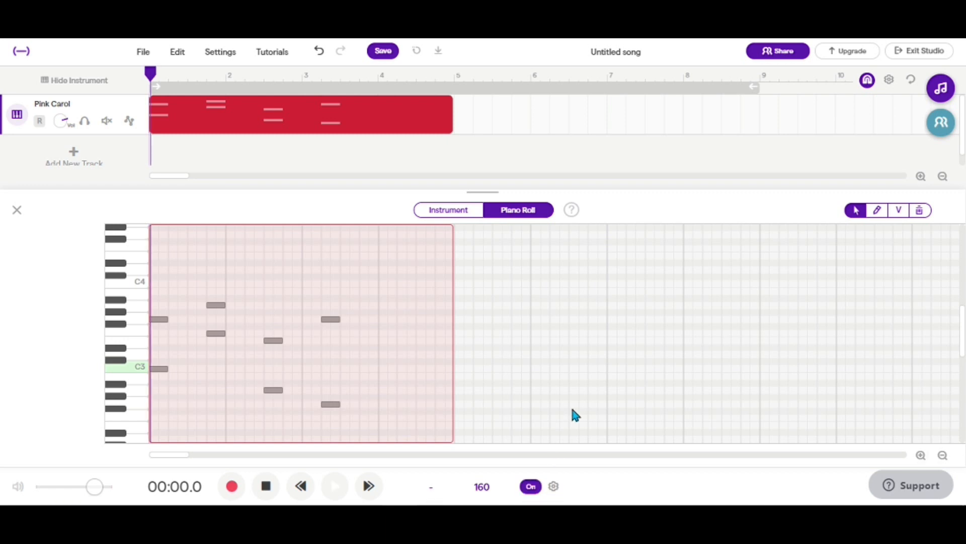
{"action": "key", "text": "space"}
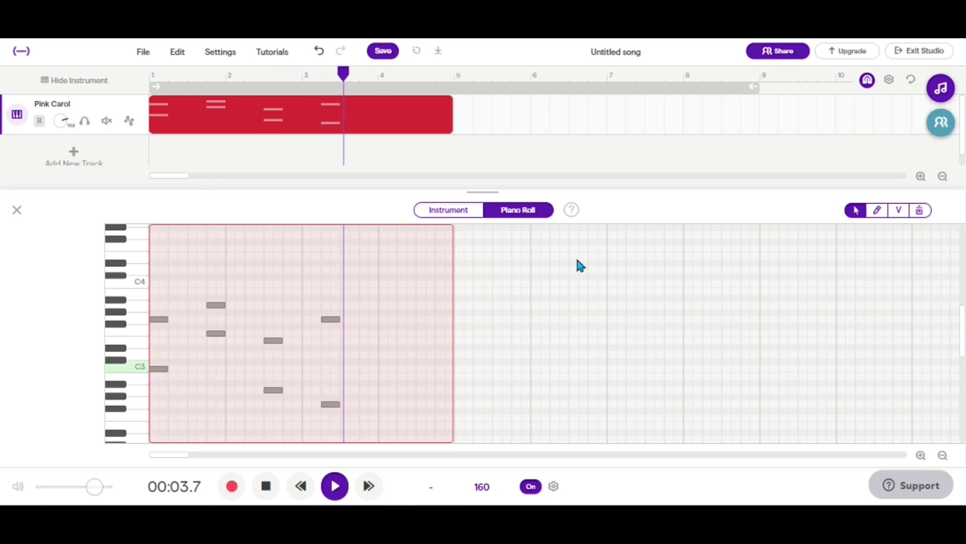
{"action": "key", "text": "space"}
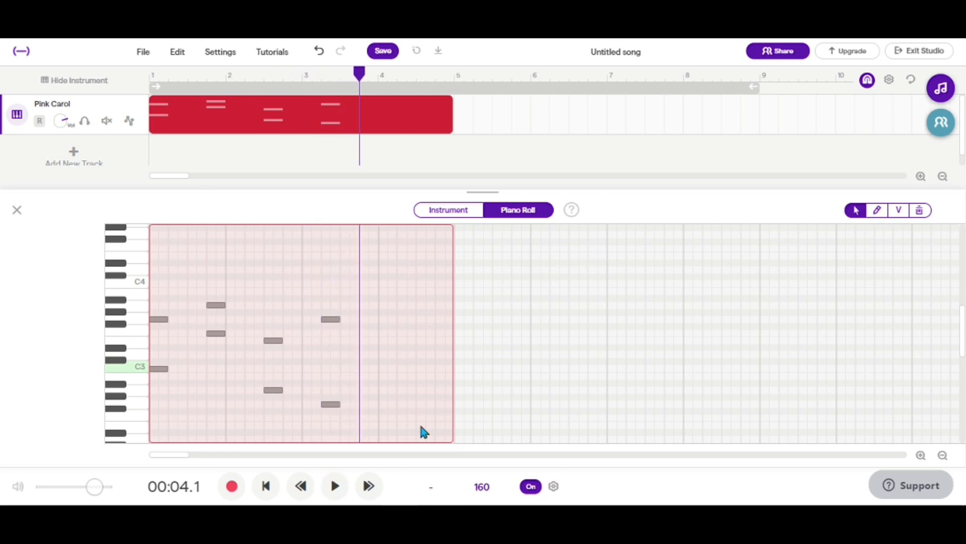
{"action": "left_click", "coordinate": [266, 486]}
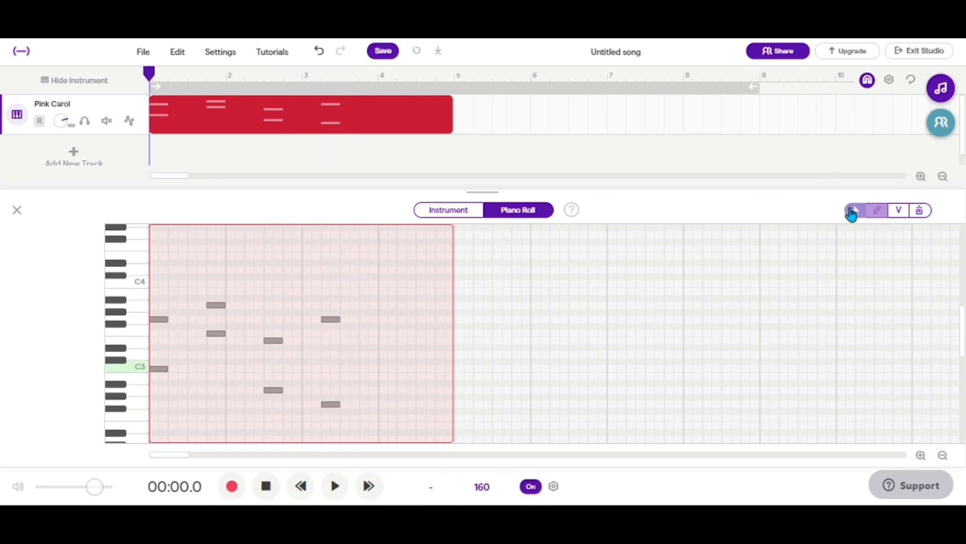
Select all the notes in the Pink Carol region and delete them
{"action": "left_click_drag", "start_coordinate": [367, 436], "coordinate": [10, 227]}
{"action": "key", "text": "Delete"}
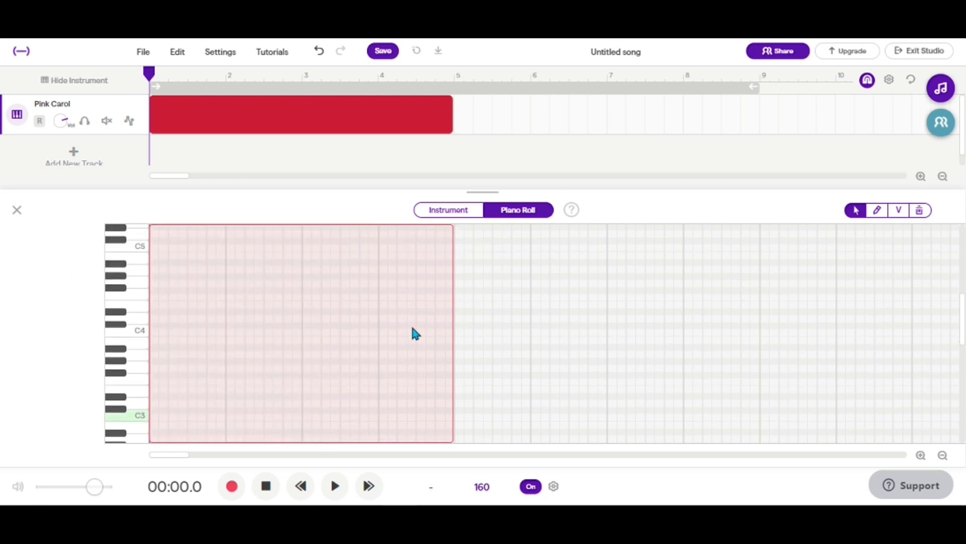
{"action": "scroll", "coordinate": [383, 332], "scroll_direction": "down", "scroll_amount": 1}
{"action": "left_click", "coordinate": [879, 212]}
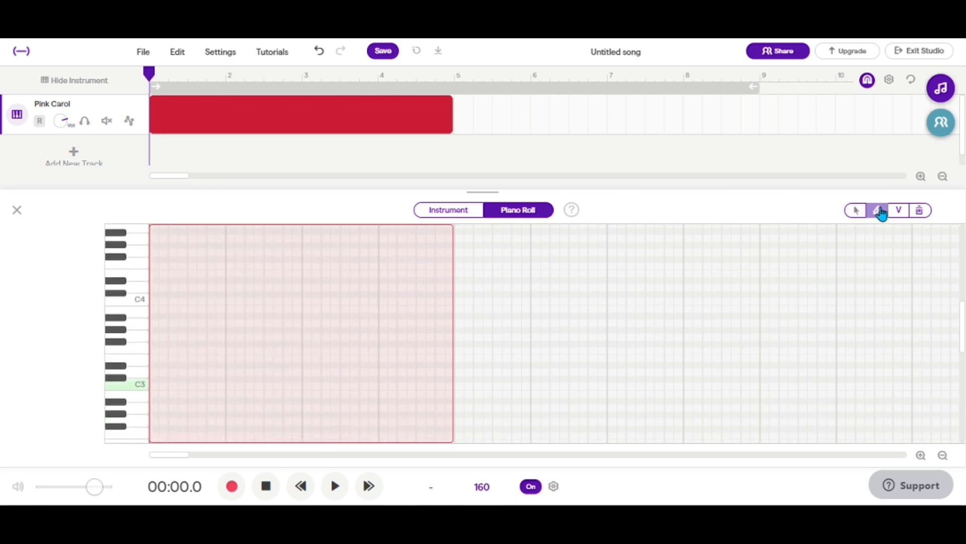
Listen to the metronome from the start of the song and set the tempo to 170 BPM
{"action": "key", "text": "space"}
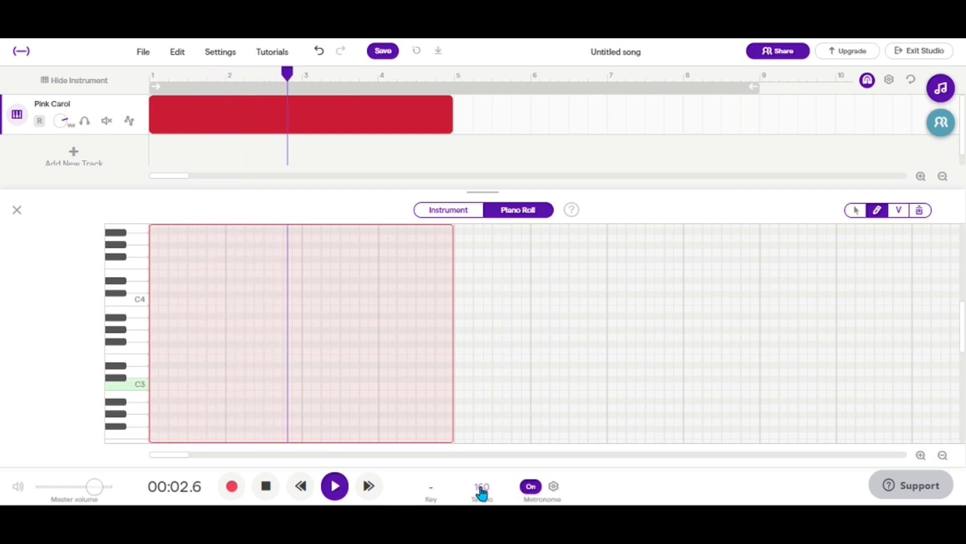
{"action": "key", "text": "space"}
{"action": "left_click", "coordinate": [266, 486]}
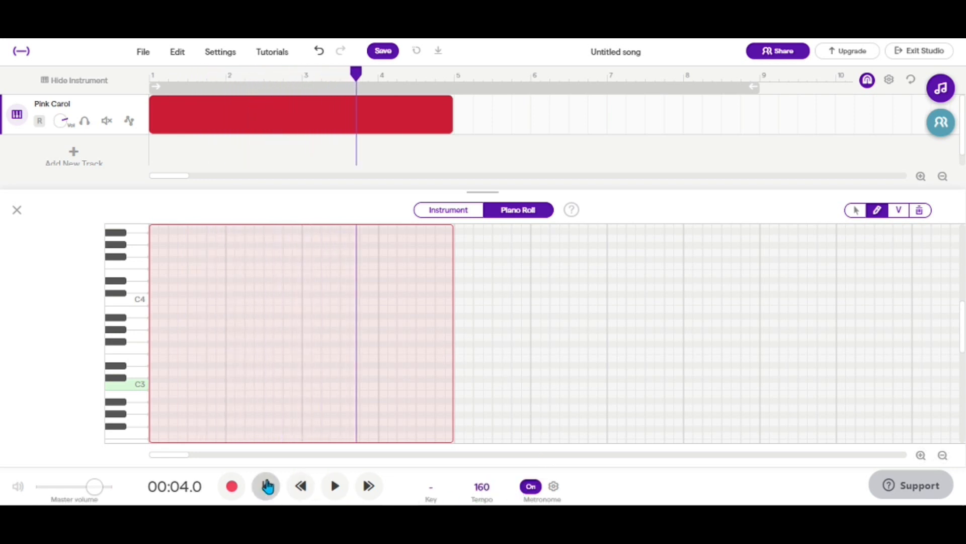
{"action": "left_click", "coordinate": [495, 489]}
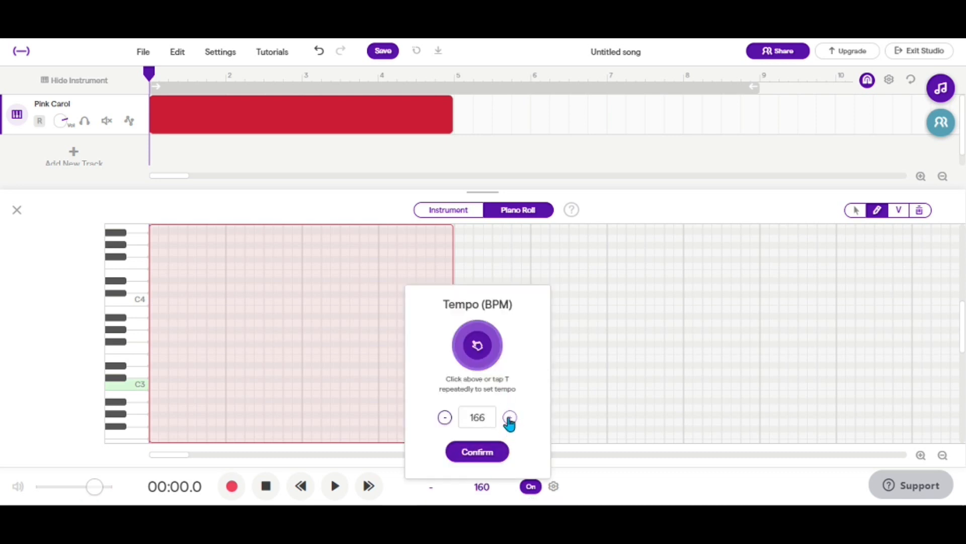
{"action": "left_click", "coordinate": [510, 421]}
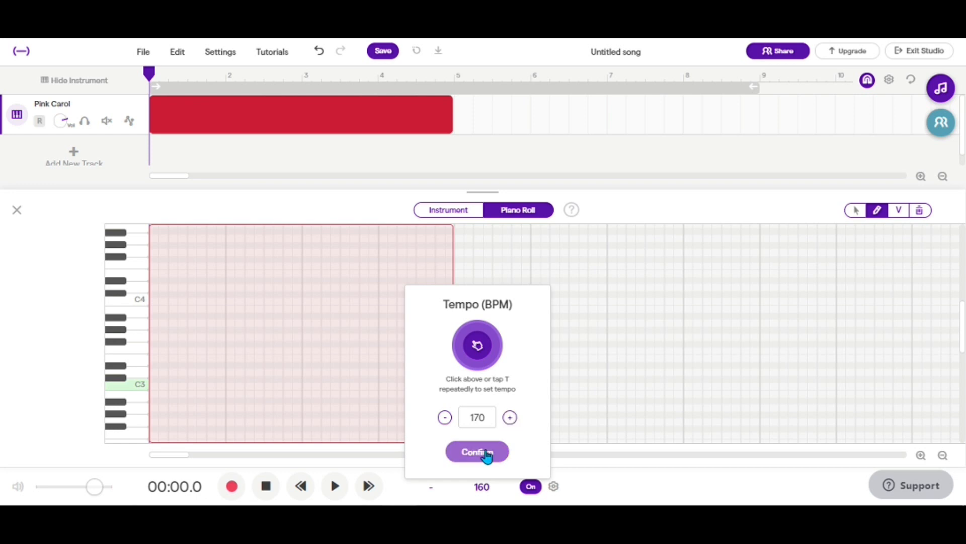
{"action": "left_click", "coordinate": [486, 452]}
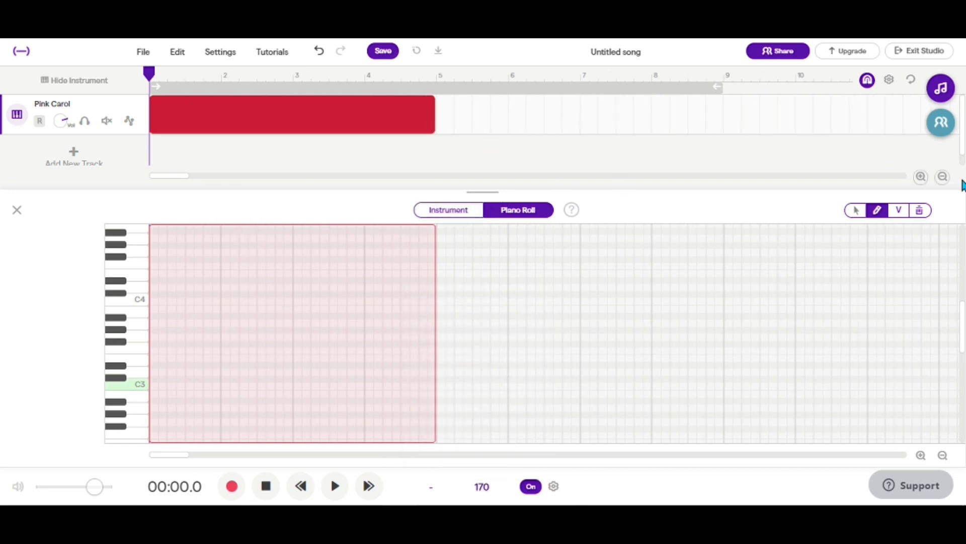
Draw a three-note chord of C3, E3 and G3 at the start of bar 1 and play it
{"action": "left_click", "coordinate": [156, 383]}
{"action": "left_click", "coordinate": [156, 358]}
{"action": "left_click", "coordinate": [156, 337]}
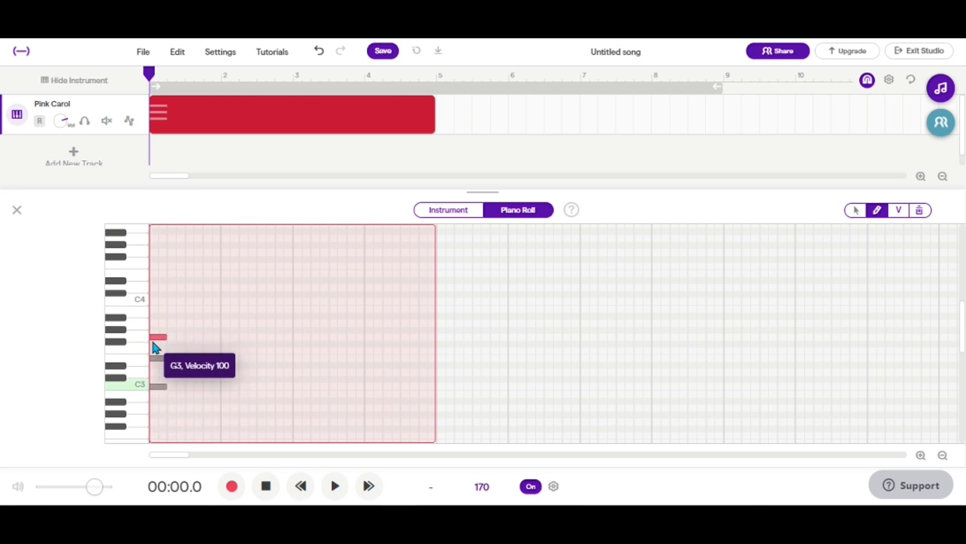
{"action": "key", "text": "space"}
{"action": "key", "text": "space"}
Draw a three-note chord of F2, A2 and C3 at the start of bar 2 and play it
{"action": "left_click", "coordinate": [229, 407]}
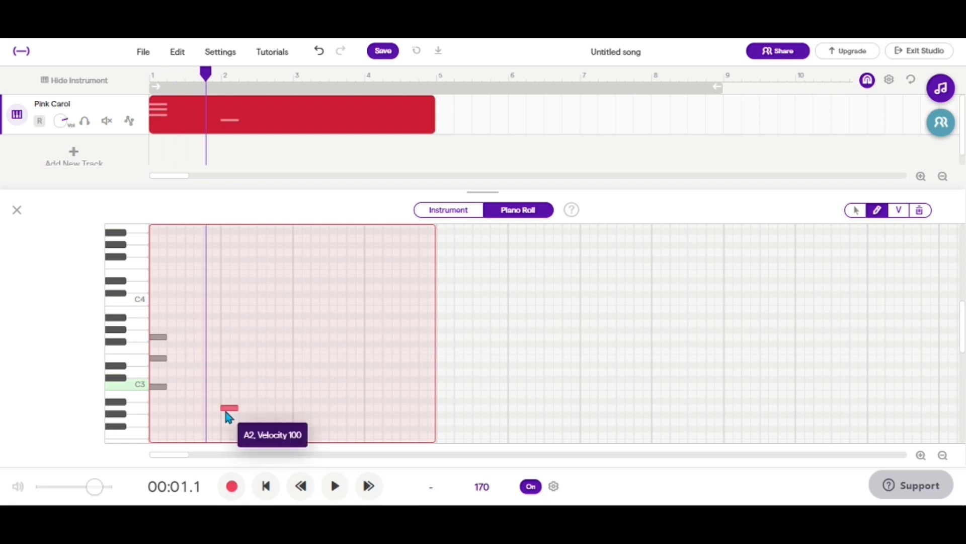
{"action": "left_click_drag", "start_coordinate": [226, 412], "coordinate": [230, 390]}
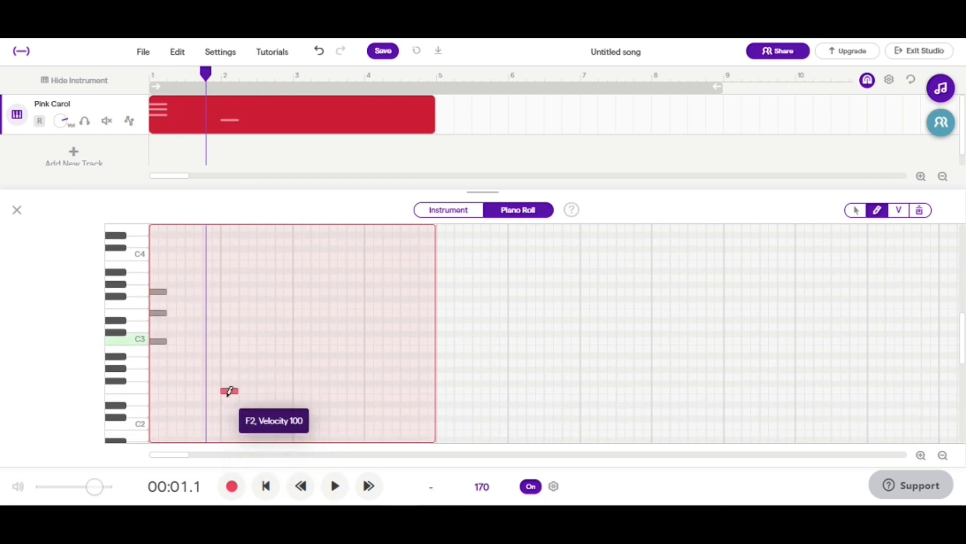
{"action": "left_click", "coordinate": [229, 362]}
{"action": "left_click", "coordinate": [229, 342]}
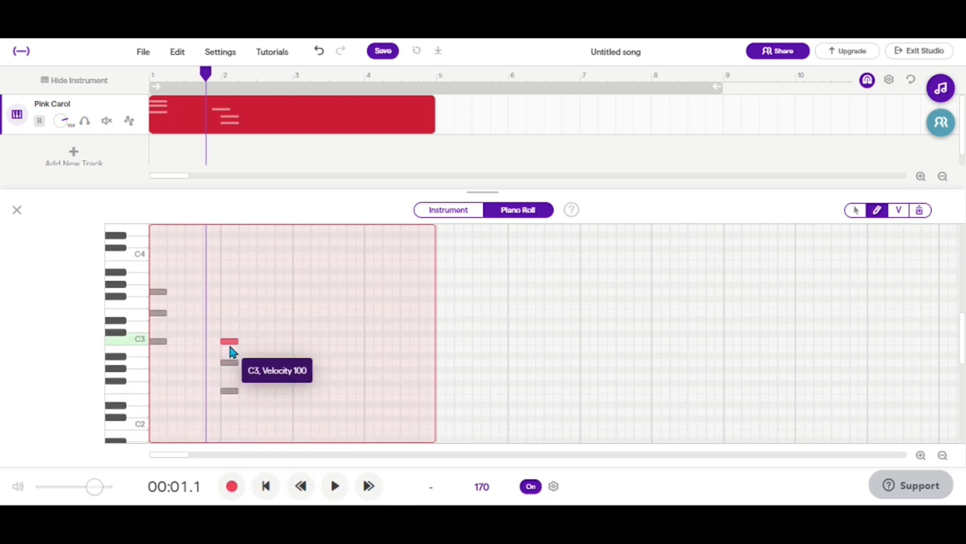
{"action": "key", "text": "space"}
{"action": "key", "text": "space"}
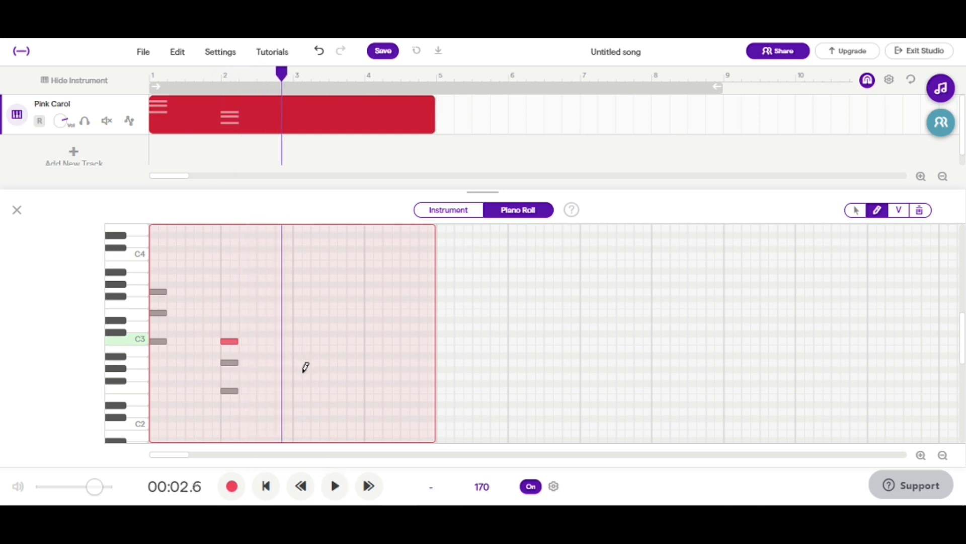
Draw a three-note chord of A2, C3 and E3 at the start of bar 3 and return to the song's start
{"action": "scroll", "coordinate": [306, 367], "scroll_direction": "down", "scroll_amount": 1}
{"action": "left_click_drag", "start_coordinate": [298, 389], "coordinate": [297, 346]}
{"action": "left_click", "coordinate": [298, 325]}
{"action": "left_click", "coordinate": [296, 297]}
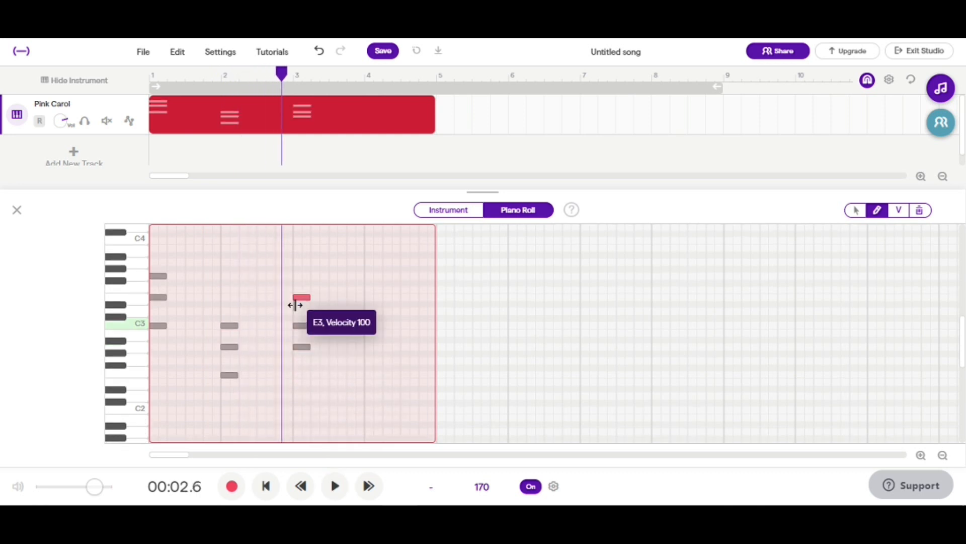
{"action": "left_click", "coordinate": [265, 485]}
Draw a three-note chord of G2, B2 and D3 at the start of bar 4
{"action": "left_click_drag", "start_coordinate": [378, 374], "coordinate": [371, 332]}
{"action": "left_click", "coordinate": [369, 346]}
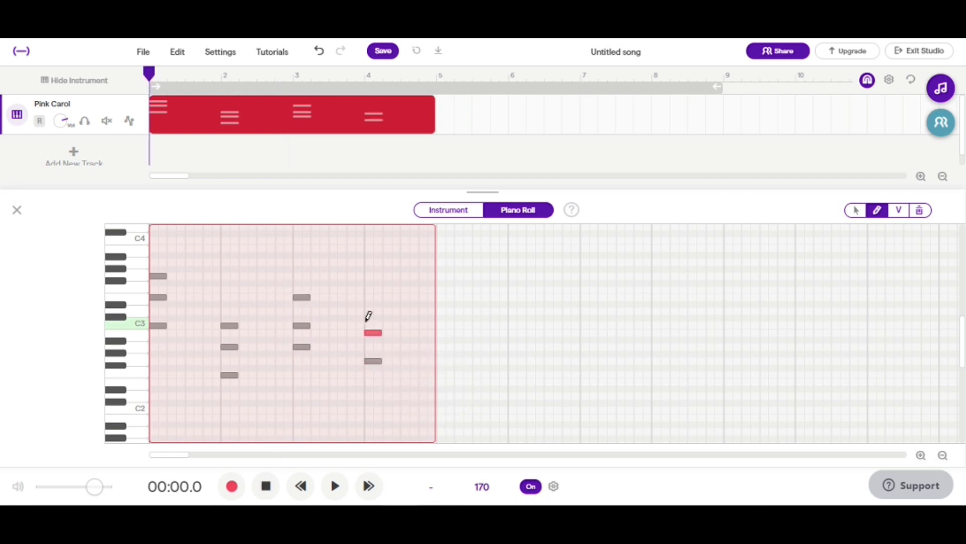
{"action": "left_click", "coordinate": [372, 311]}
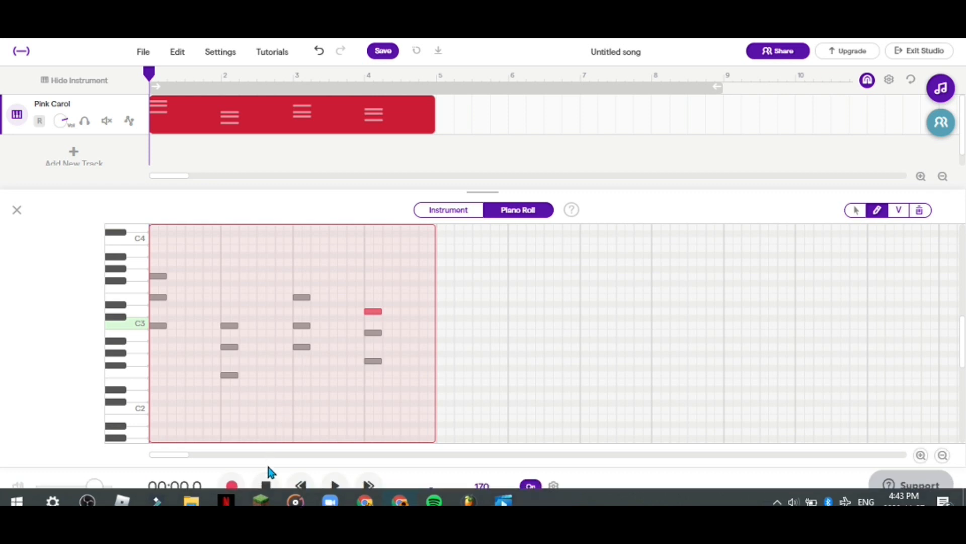
Select the notes of all four chords, move them down five semitones and play the pattern from the start
{"action": "left_click", "coordinate": [274, 375]}
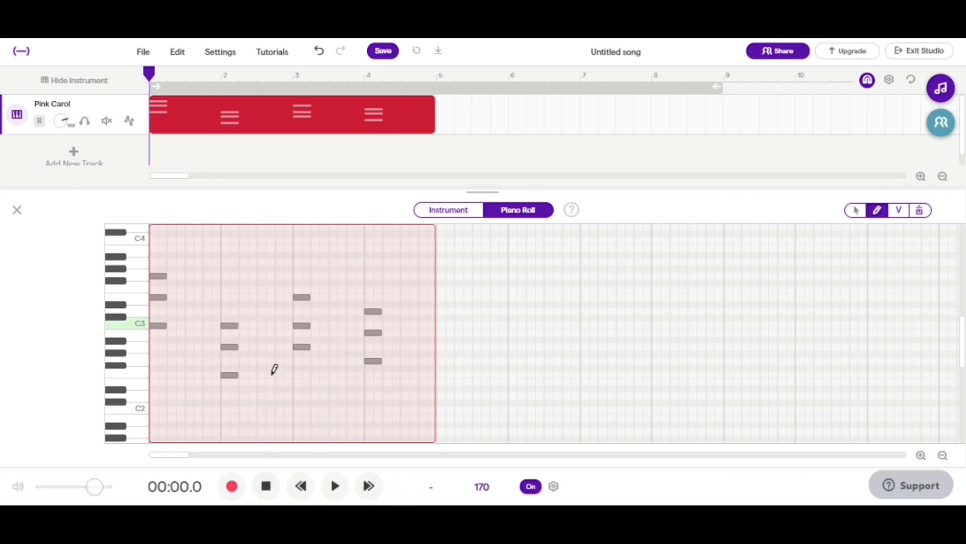
{"action": "left_click", "coordinate": [922, 456]}
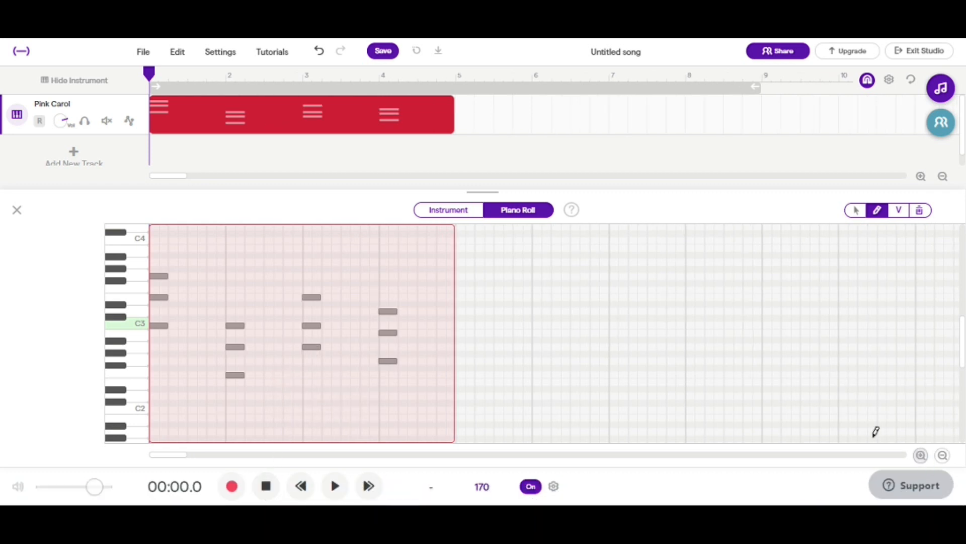
{"action": "left_click", "coordinate": [855, 210]}
{"action": "left_click_drag", "start_coordinate": [368, 405], "coordinate": [133, 238]}
{"action": "left_click_drag", "start_coordinate": [411, 375], "coordinate": [18, 200]}
{"action": "scroll", "coordinate": [351, 400], "scroll_direction": "down", "scroll_amount": 1}
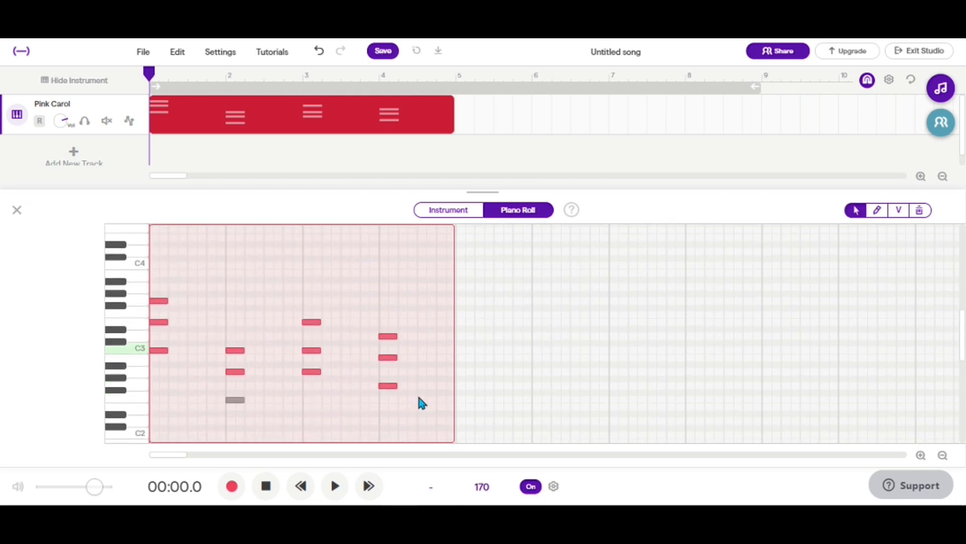
{"action": "left_click_drag", "start_coordinate": [401, 412], "coordinate": [13, 244]}
{"action": "scroll", "coordinate": [132, 360], "scroll_direction": "up", "scroll_amount": 1}
{"action": "left_click_drag", "start_coordinate": [157, 371], "coordinate": [154, 408]}
{"action": "scroll", "coordinate": [290, 435], "scroll_direction": "down", "scroll_amount": 2}
{"action": "scroll", "coordinate": [341, 363], "scroll_direction": "down", "scroll_amount": 5}
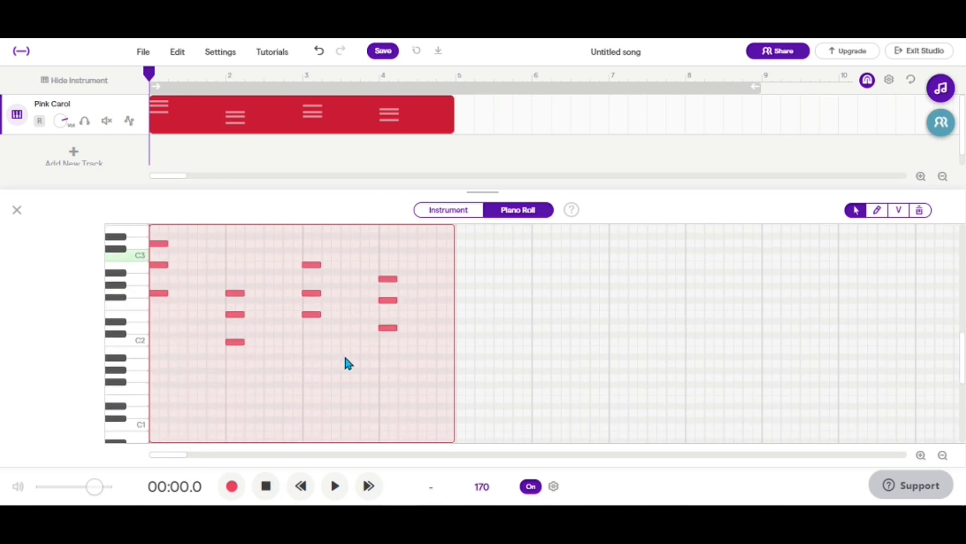
{"action": "key", "text": "space"}
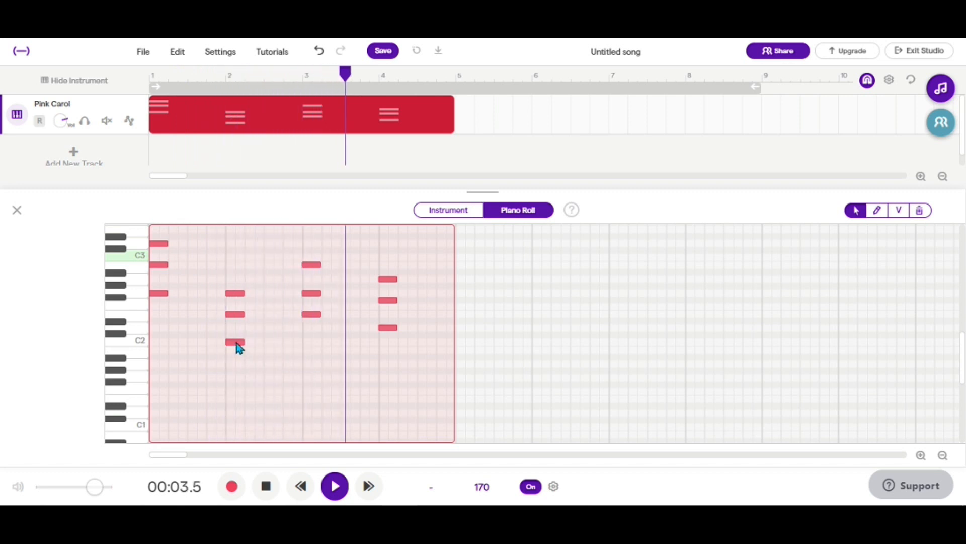
Raise all the selected chord notes one semitone, lengthen each to a full bar, and return the playhead to the song's start
{"action": "key", "text": "space"}
{"action": "scroll", "coordinate": [238, 347], "scroll_direction": "down", "scroll_amount": 1}
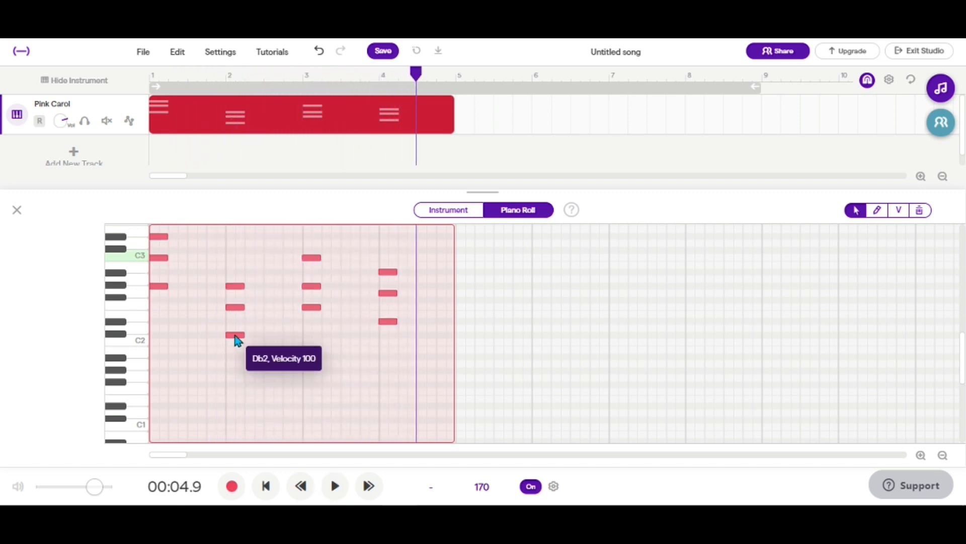
{"action": "left_click_drag", "start_coordinate": [242, 334], "coordinate": [301, 333]}
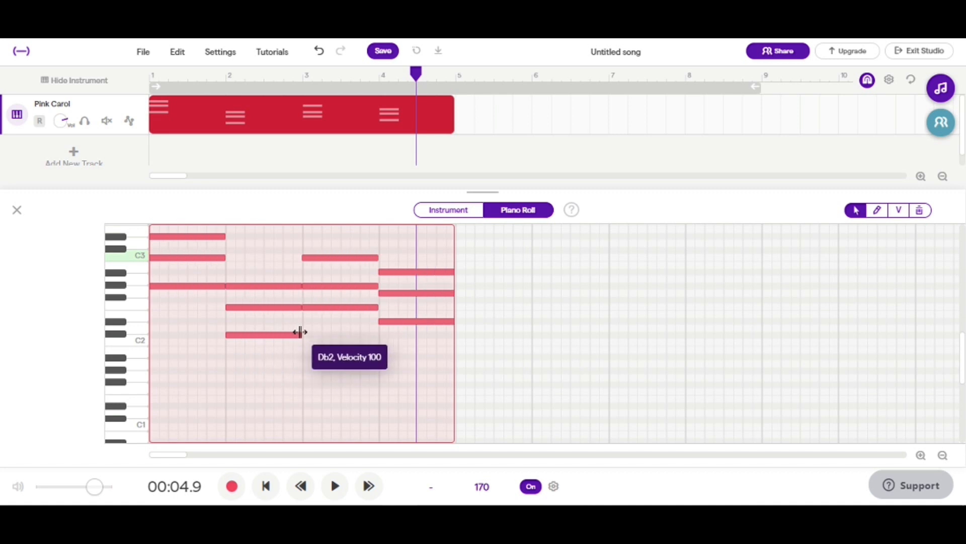
{"action": "left_click", "coordinate": [275, 385]}
{"action": "left_click", "coordinate": [272, 484]}
{"action": "scroll", "coordinate": [427, 363], "scroll_direction": "up", "scroll_amount": 5}
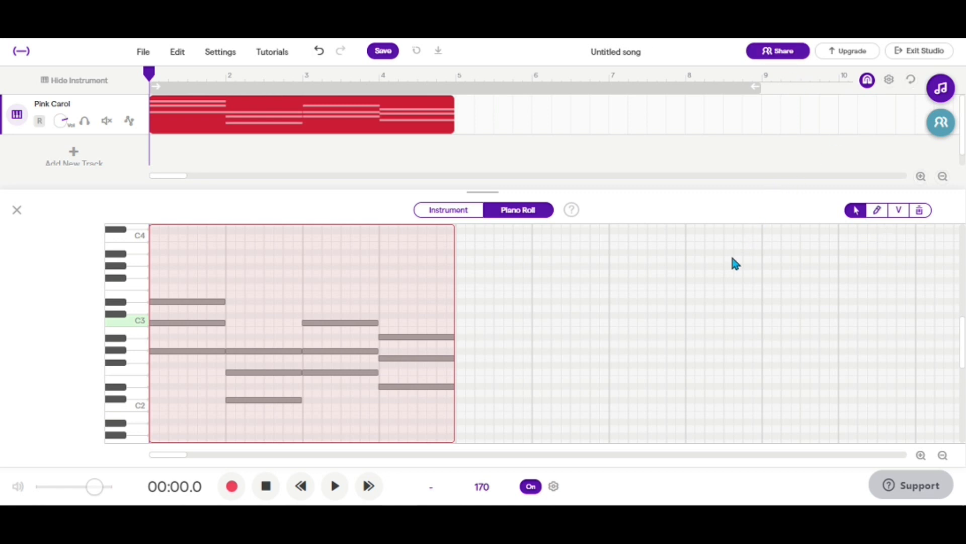
Play the four-bar chord pattern from the song's start to hear the lengthened notes
{"action": "key", "text": "space"}
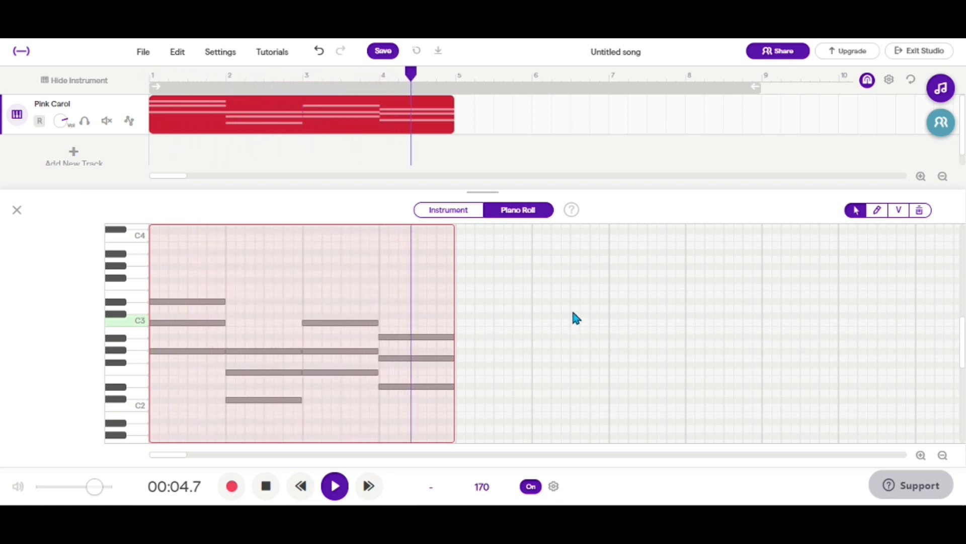
{"action": "key", "text": "space"}
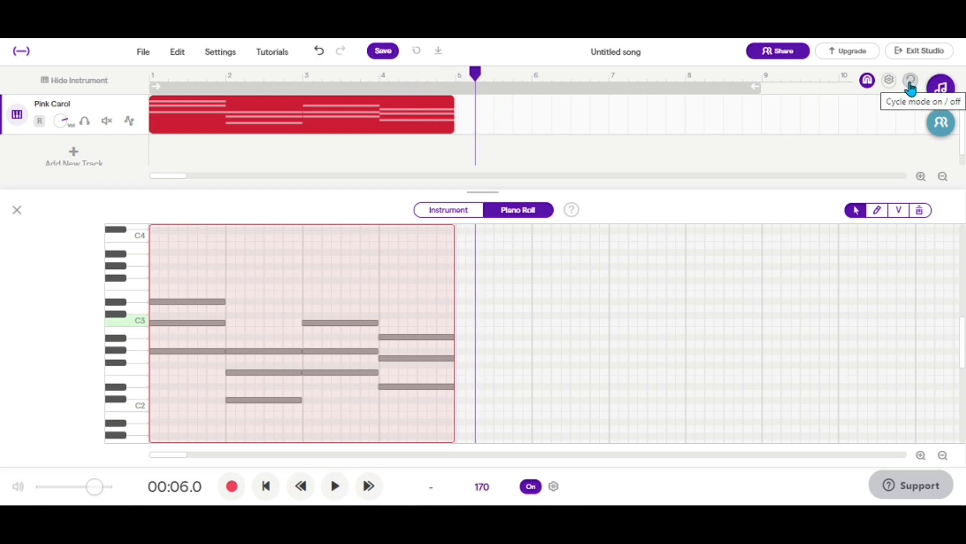
{"action": "left_click", "coordinate": [266, 486]}
{"action": "key", "text": "space"}
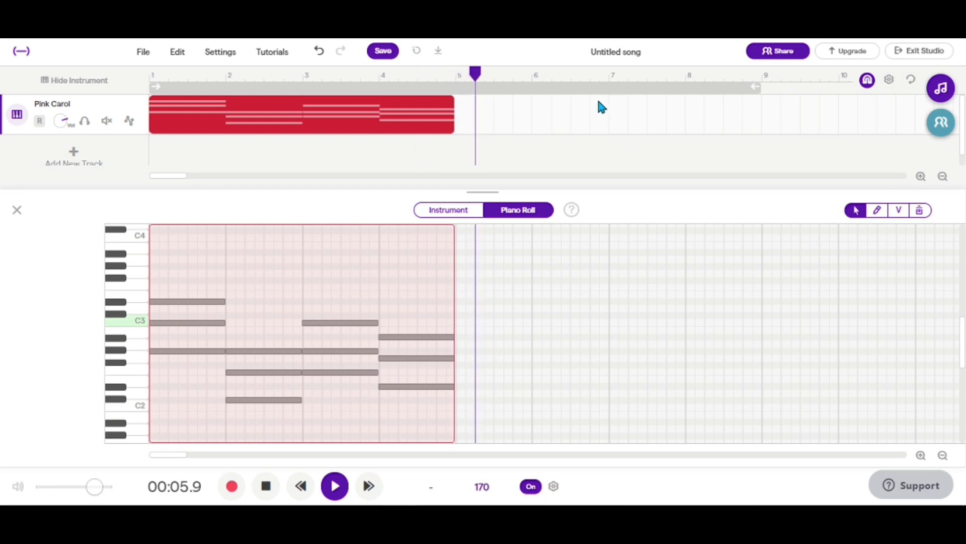
{"action": "key", "text": "space"}
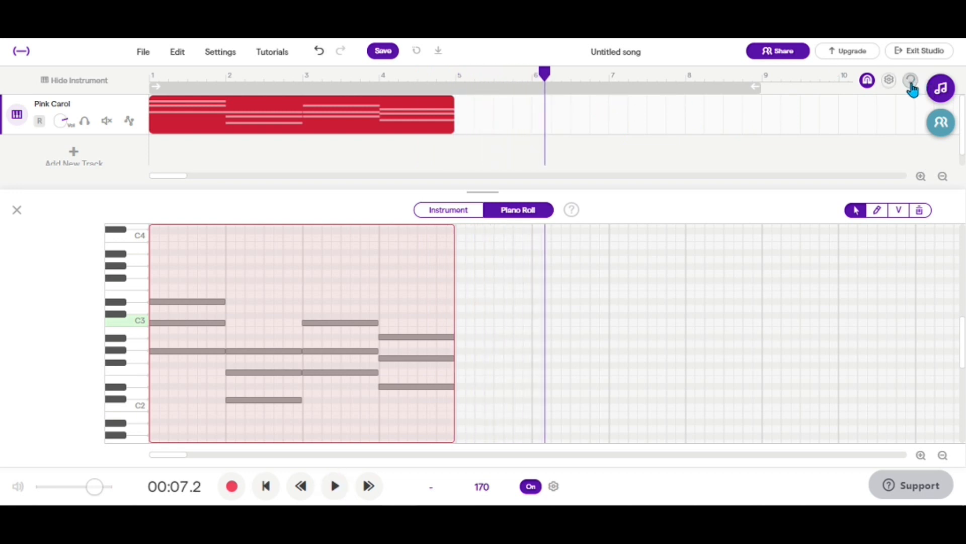
Turn on cycle mode, shorten the cycle range to end at bar 5, and play the loop
{"action": "left_click", "coordinate": [911, 82]}
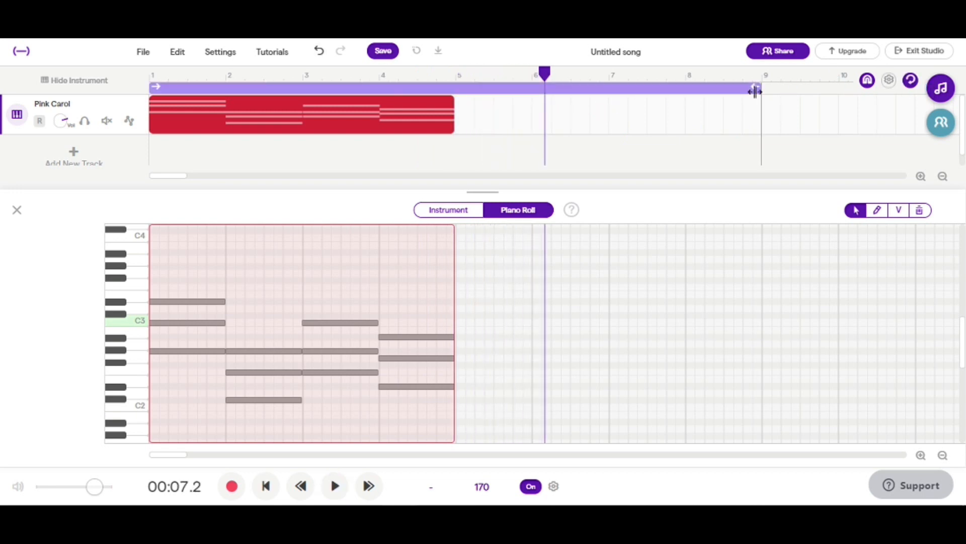
{"action": "left_click_drag", "start_coordinate": [755, 91], "coordinate": [452, 97]}
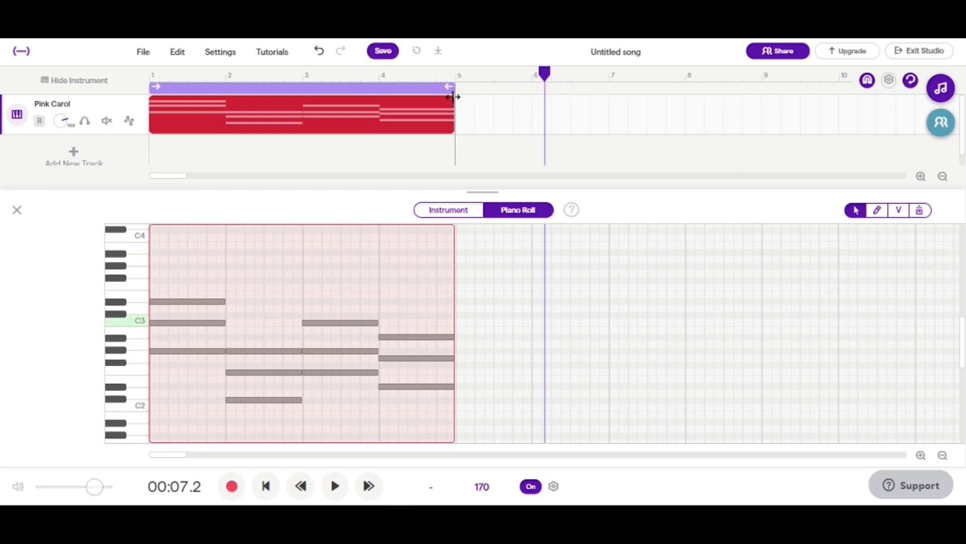
{"action": "key", "text": "space"}
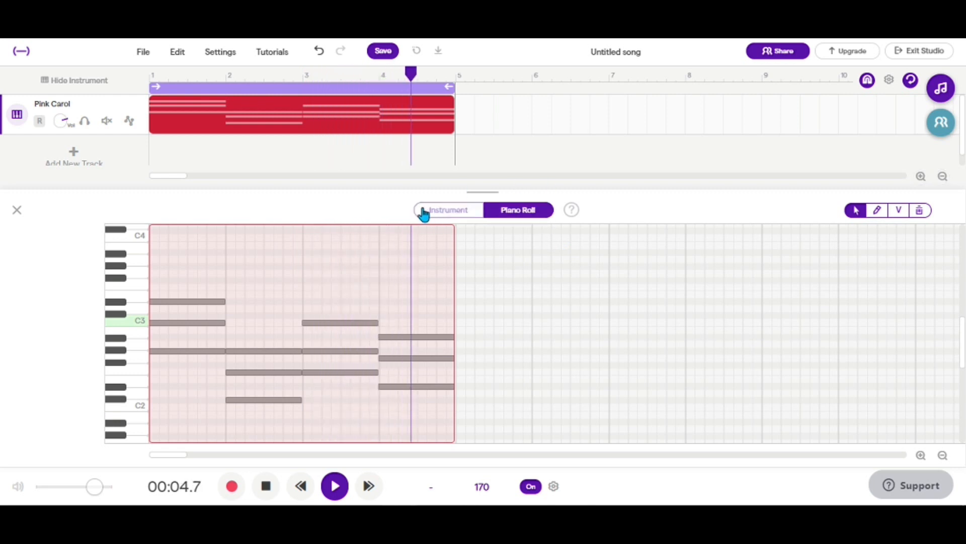
{"action": "key", "text": "space"}
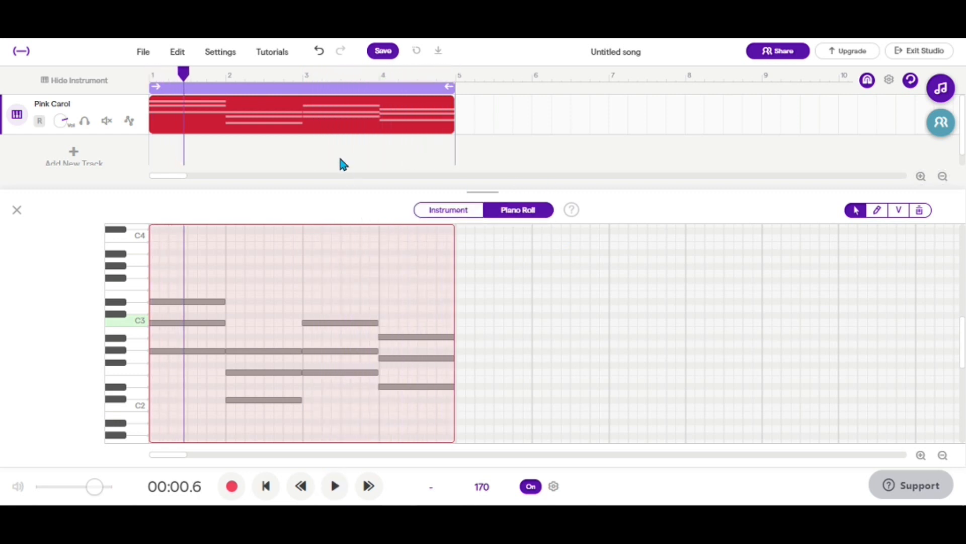
Close the piano roll and return the playhead to the song's start
{"action": "left_click", "coordinate": [341, 163]}
{"action": "left_click", "coordinate": [340, 164]}
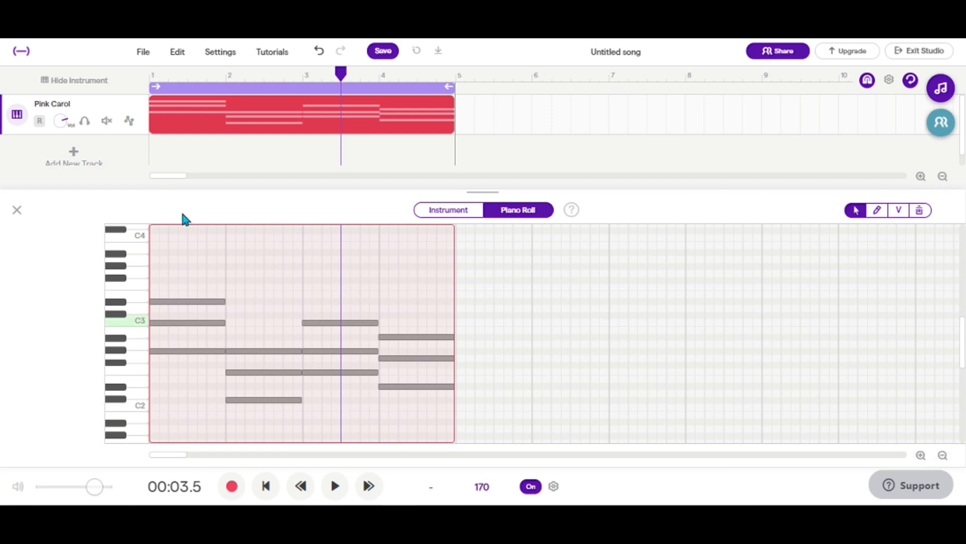
{"action": "left_click", "coordinate": [14, 211]}
{"action": "left_click", "coordinate": [943, 455]}
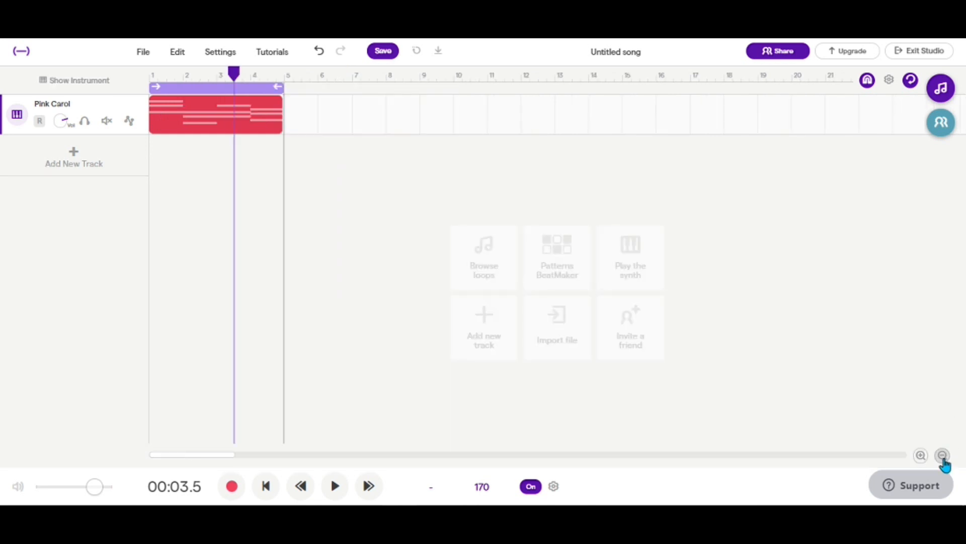
{"action": "left_click", "coordinate": [943, 456]}
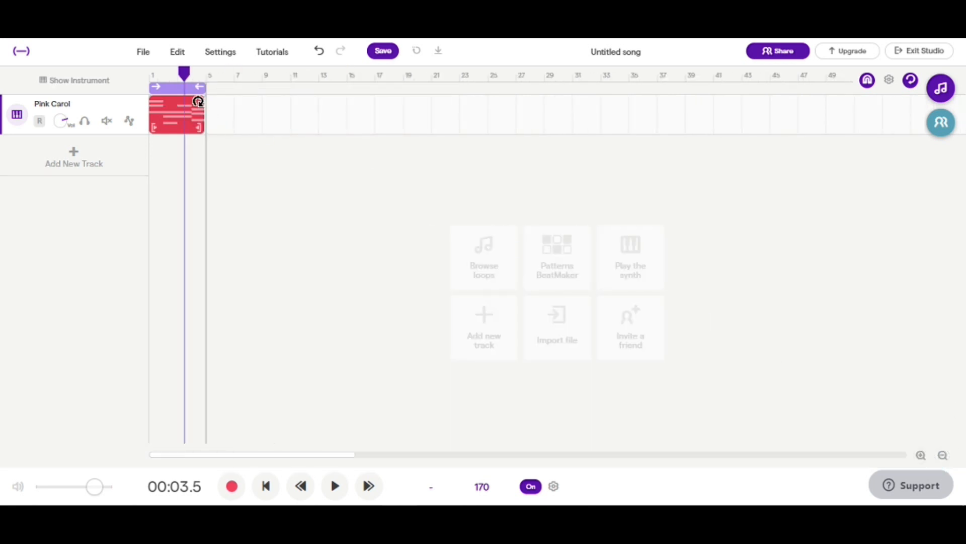
{"action": "left_click_drag", "start_coordinate": [198, 102], "coordinate": [166, 129]}
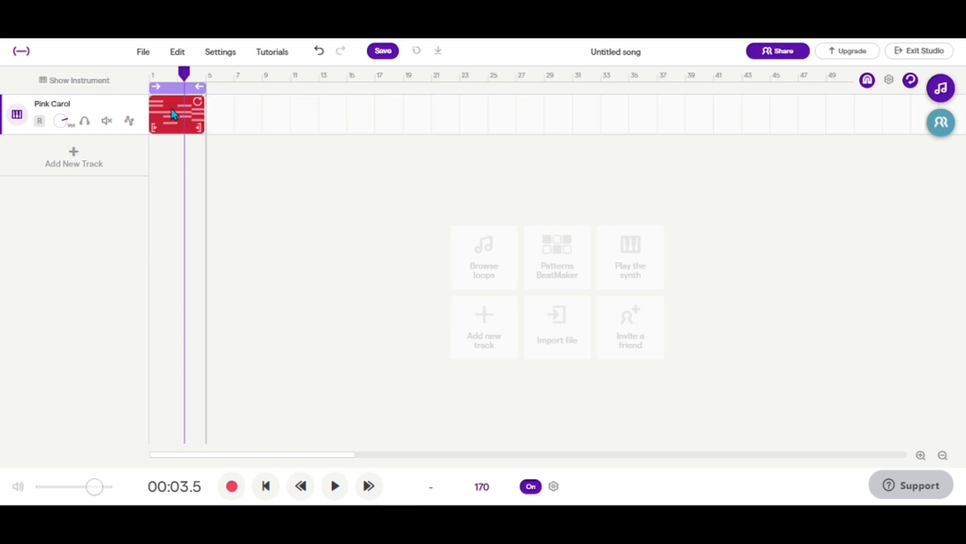
{"action": "left_click", "coordinate": [177, 172]}
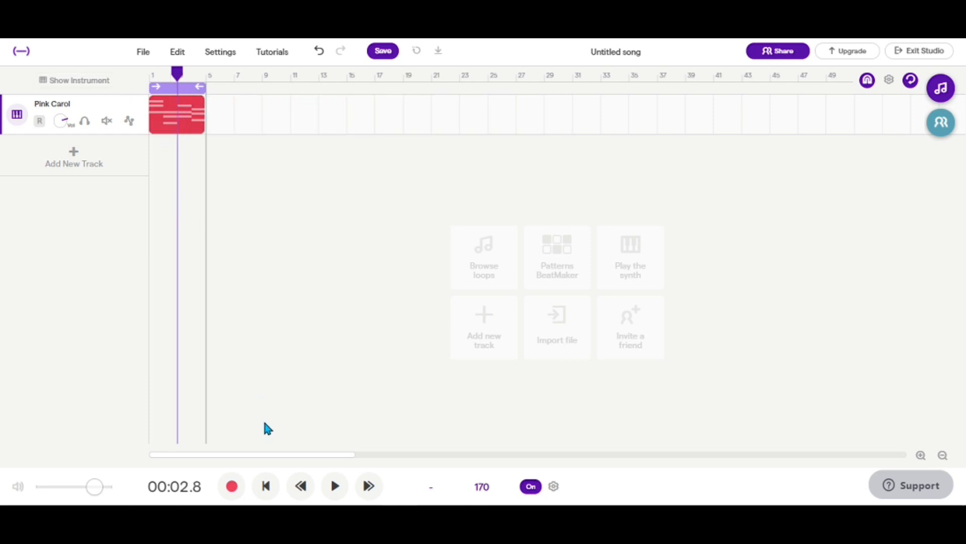
{"action": "left_click_drag", "start_coordinate": [180, 79], "coordinate": [206, 75]}
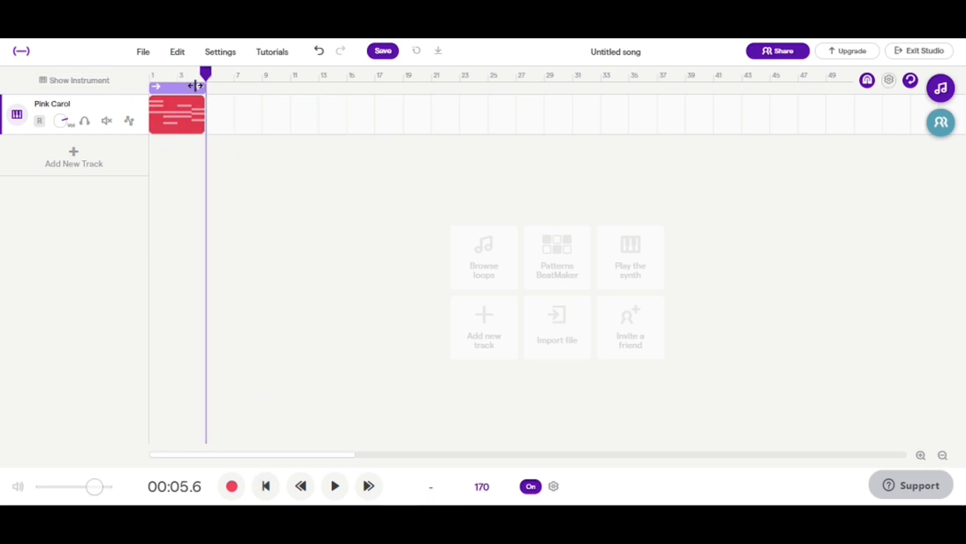
{"action": "mouse_move", "coordinate": [194, 107]}
{"action": "key", "text": "Home"}
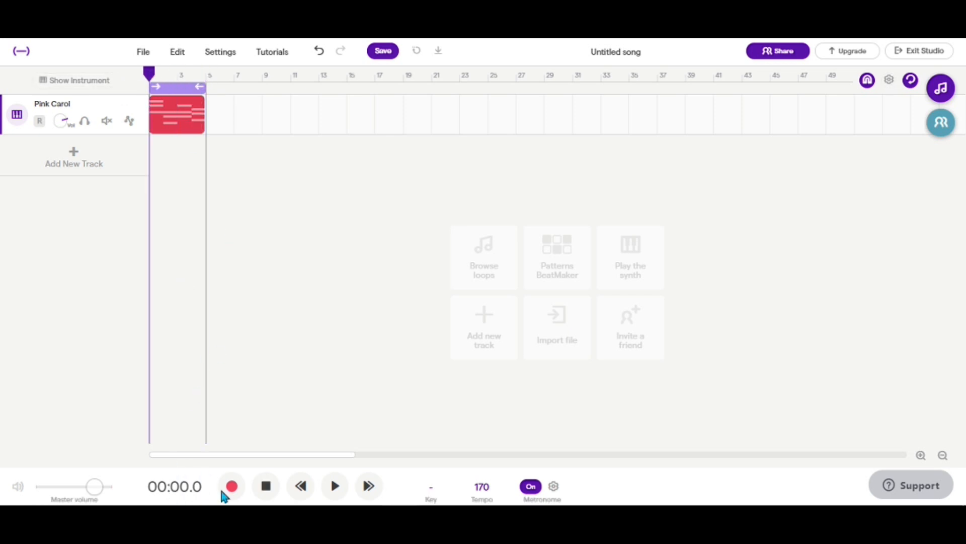
Play the beginning of the looped pattern in the timeline and return the playhead to the start
{"action": "left_click", "coordinate": [921, 455]}
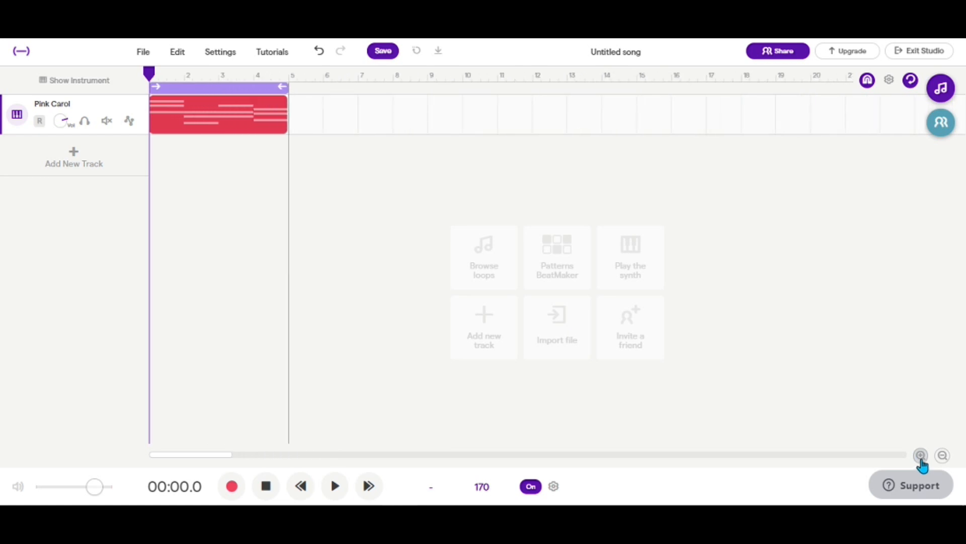
{"action": "key", "text": "space"}
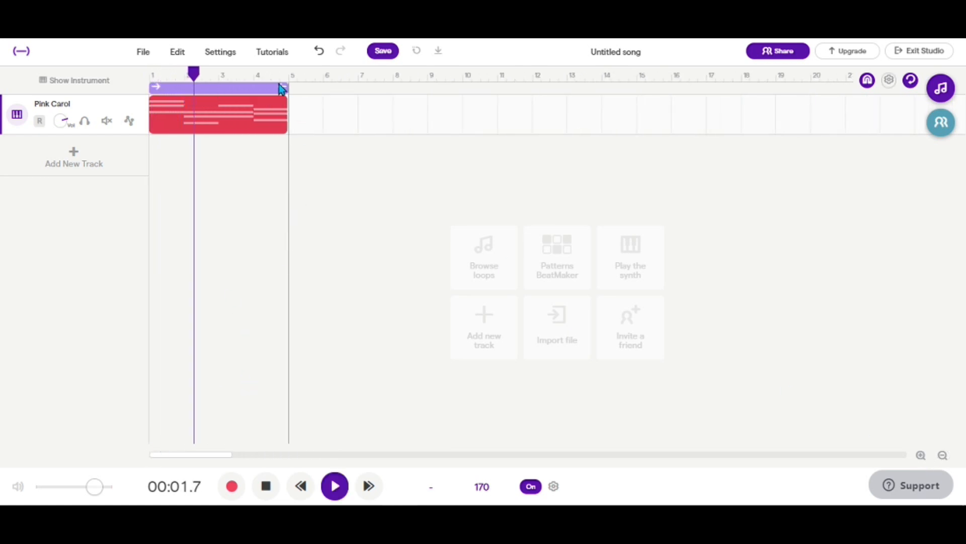
{"action": "key", "text": "space"}
{"action": "left_click_drag", "start_coordinate": [199, 74], "coordinate": [15, 95]}
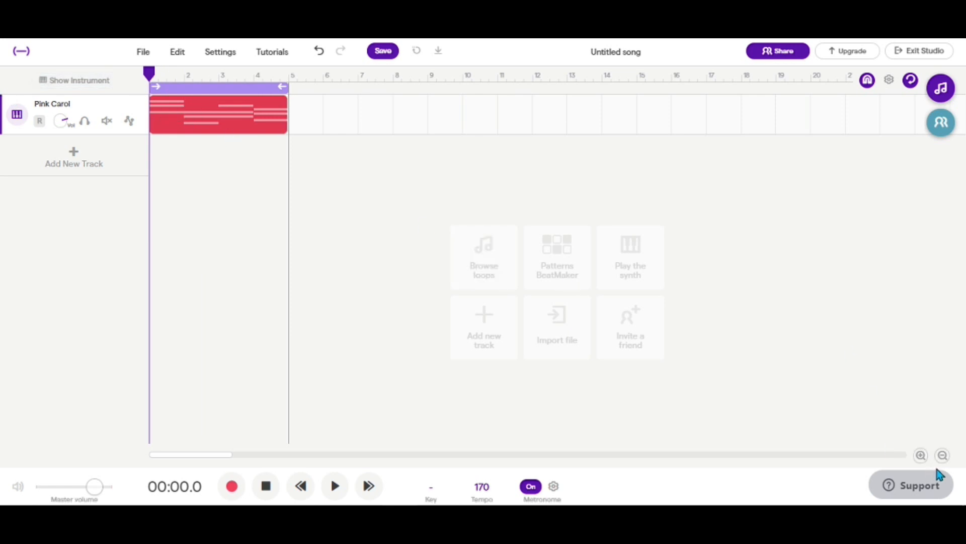
Open the chord region in the piano roll, play the pattern, and return the playhead to the start
{"action": "left_click", "coordinate": [921, 456]}
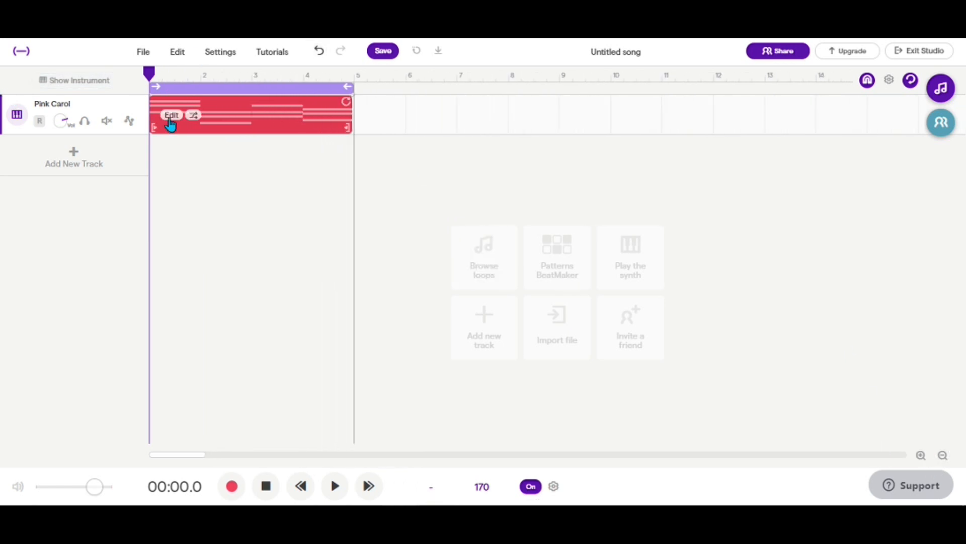
{"action": "right_click", "coordinate": [173, 122]}
{"action": "left_click", "coordinate": [234, 133]}
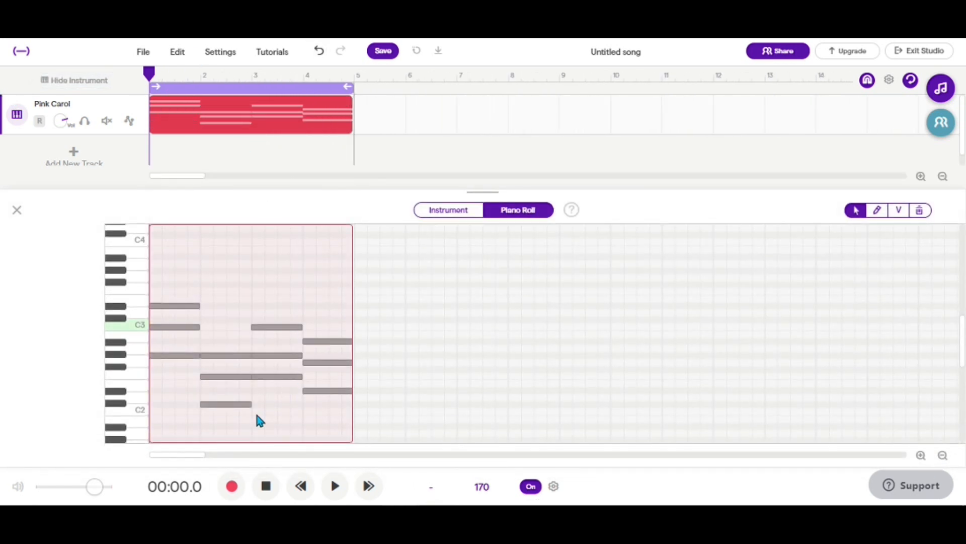
{"action": "left_click", "coordinate": [921, 456]}
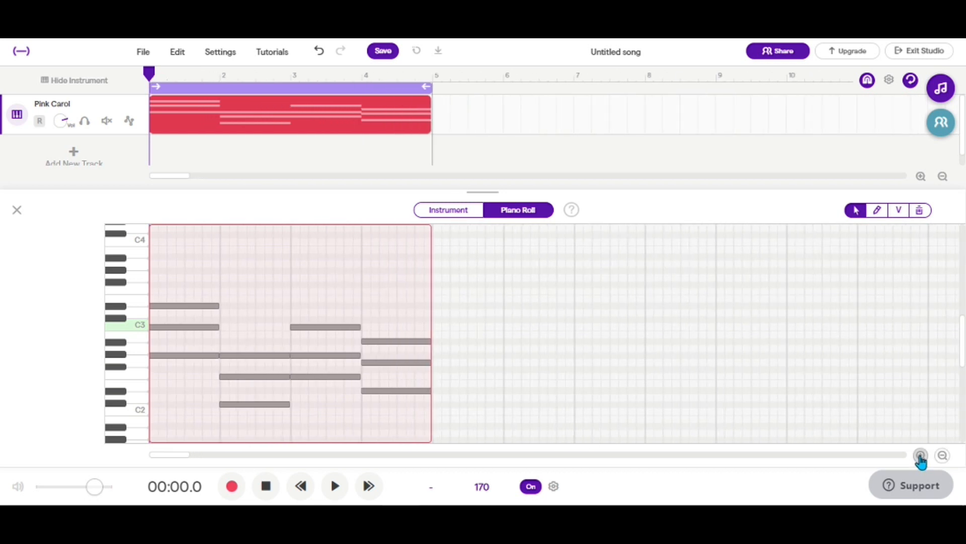
{"action": "key", "text": "space"}
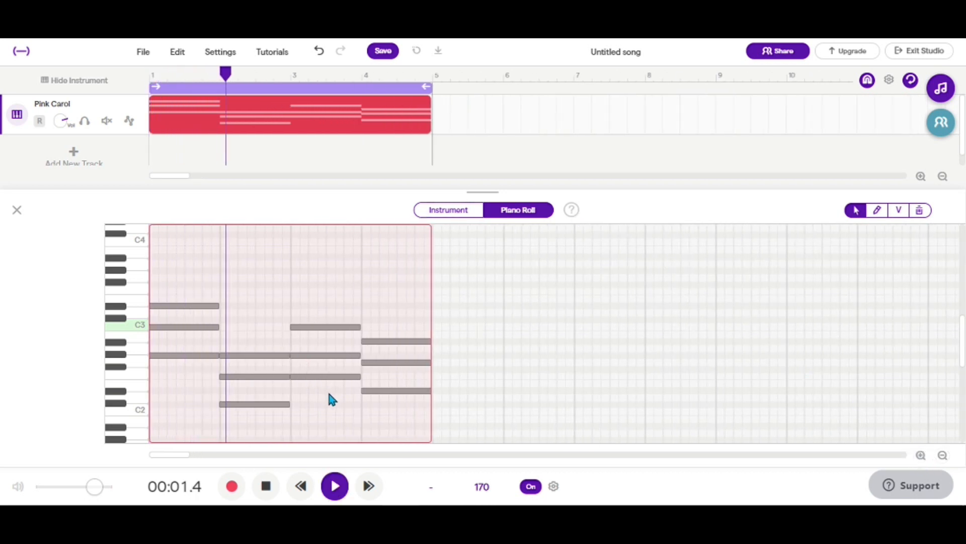
{"action": "key", "text": "space"}
{"action": "left_click", "coordinate": [266, 486]}
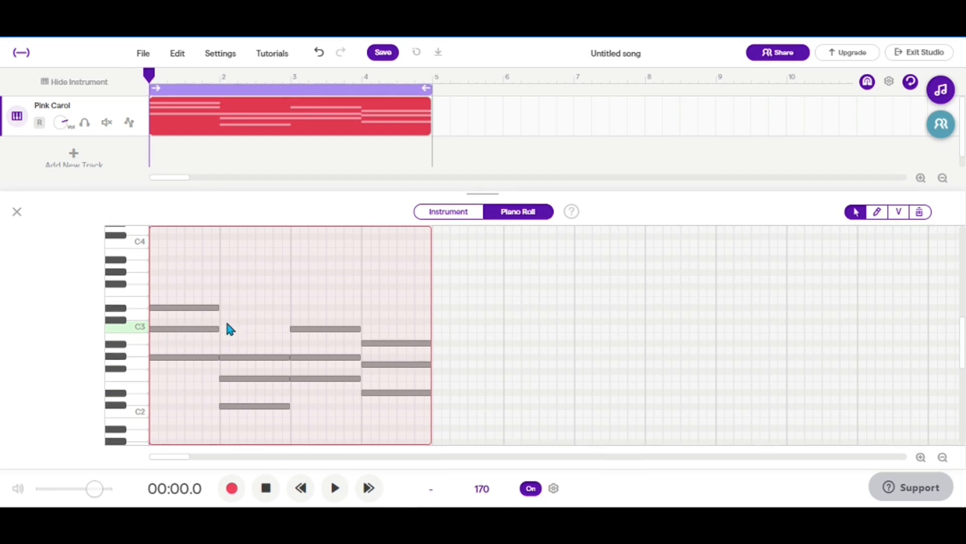
Move the middle note of bar 1's chord up one octave to C4
{"action": "left_click", "coordinate": [174, 330]}
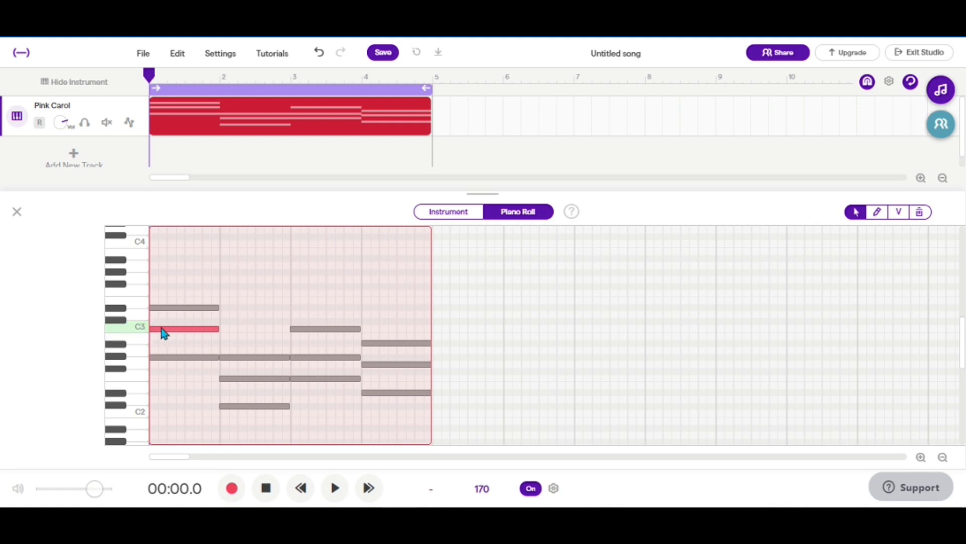
{"action": "left_click_drag", "start_coordinate": [162, 334], "coordinate": [168, 274]}
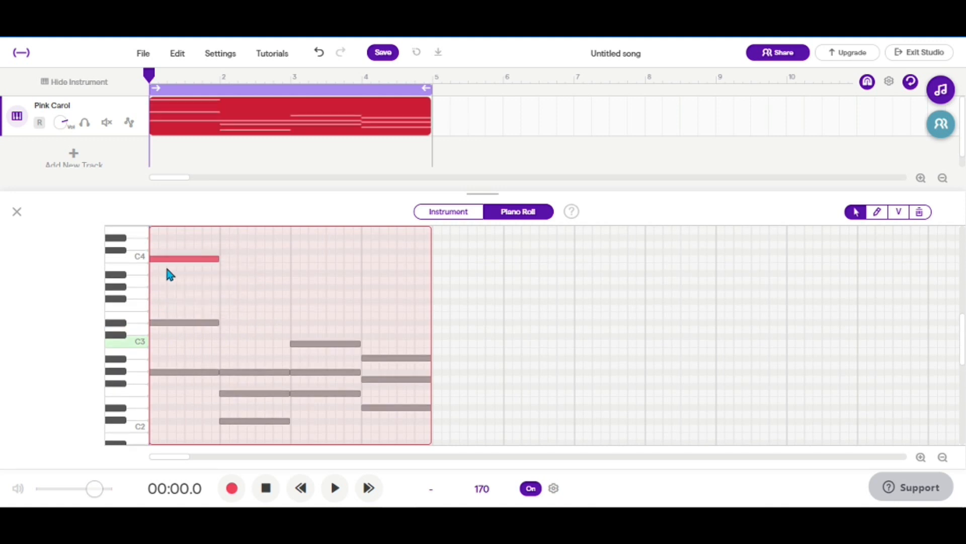
{"action": "scroll", "coordinate": [202, 322], "scroll_direction": "down", "scroll_amount": 1}
Move the middle note of bar 2's chord up two octaves to F4 and play the first bars
{"action": "left_click", "coordinate": [237, 363]}
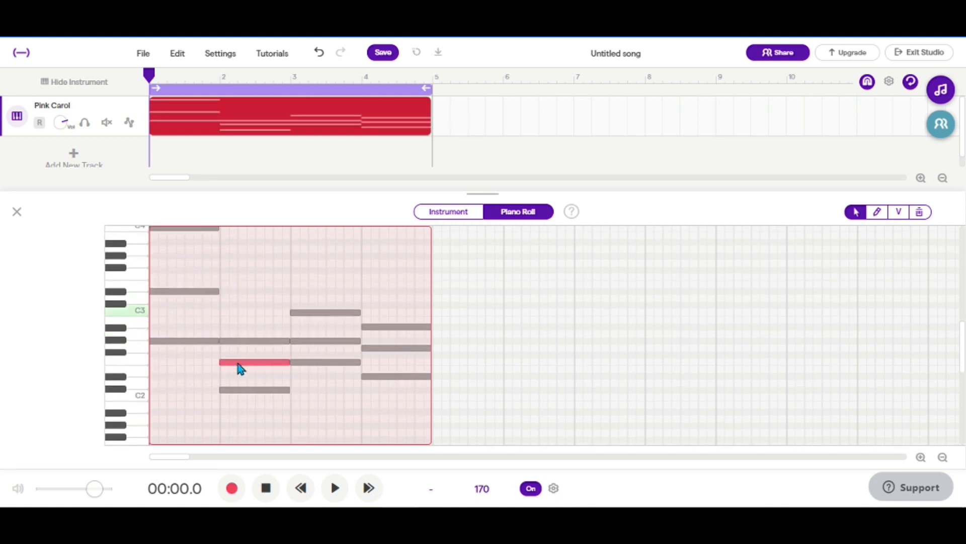
{"action": "left_click_drag", "start_coordinate": [239, 368], "coordinate": [244, 270]}
{"action": "scroll", "coordinate": [244, 269], "scroll_direction": "down", "scroll_amount": 1}
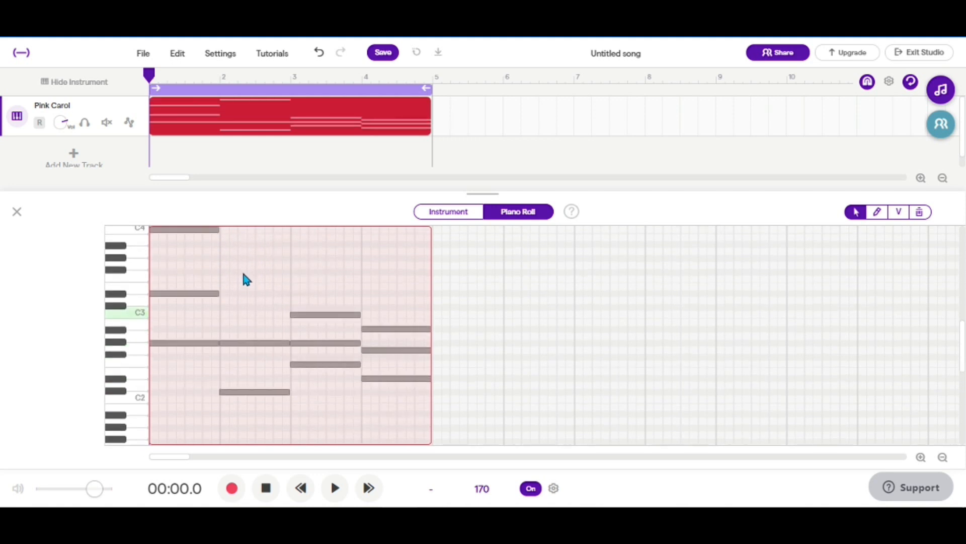
{"action": "scroll", "coordinate": [243, 270], "scroll_direction": "up", "scroll_amount": 1}
{"action": "key", "text": "space"}
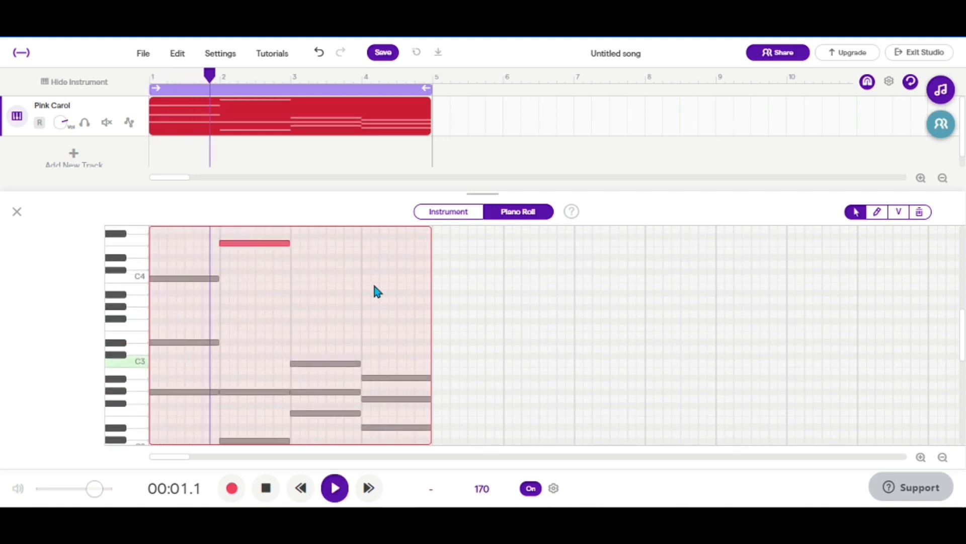
{"action": "key", "text": "space"}
Move the middle note of bar 3's chord up one octave to Ab3
{"action": "scroll", "coordinate": [368, 304], "scroll_direction": "down", "scroll_amount": 1}
{"action": "left_click", "coordinate": [324, 361]}
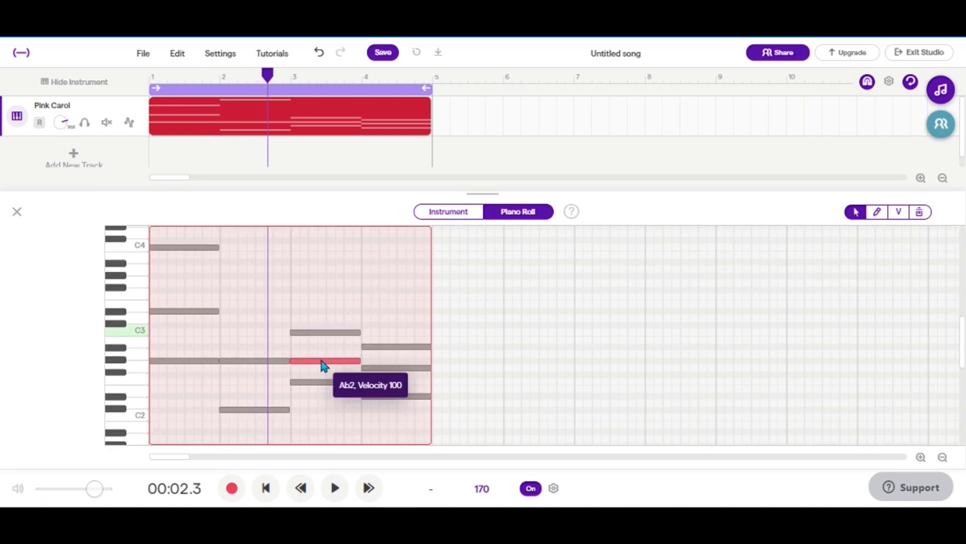
{"action": "left_click_drag", "start_coordinate": [323, 363], "coordinate": [321, 276]}
Move the middle note of bar 4's chord up two octaves to G4, playing the pattern to check the pitch
{"action": "left_click_drag", "start_coordinate": [384, 367], "coordinate": [392, 272]}
{"action": "key", "text": "space"}
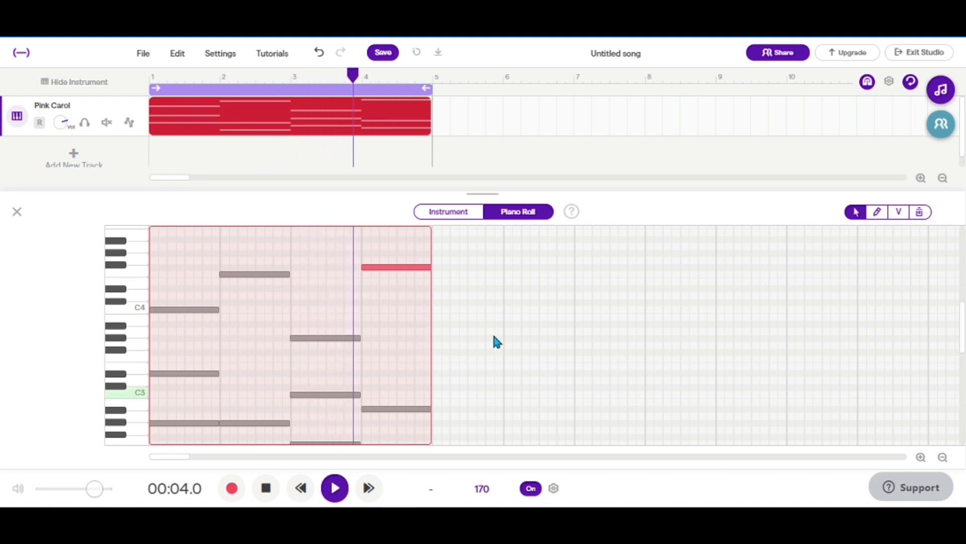
{"action": "key", "text": "space"}
{"action": "mouse_move", "coordinate": [388, 270]}
{"action": "key", "text": "Up"}
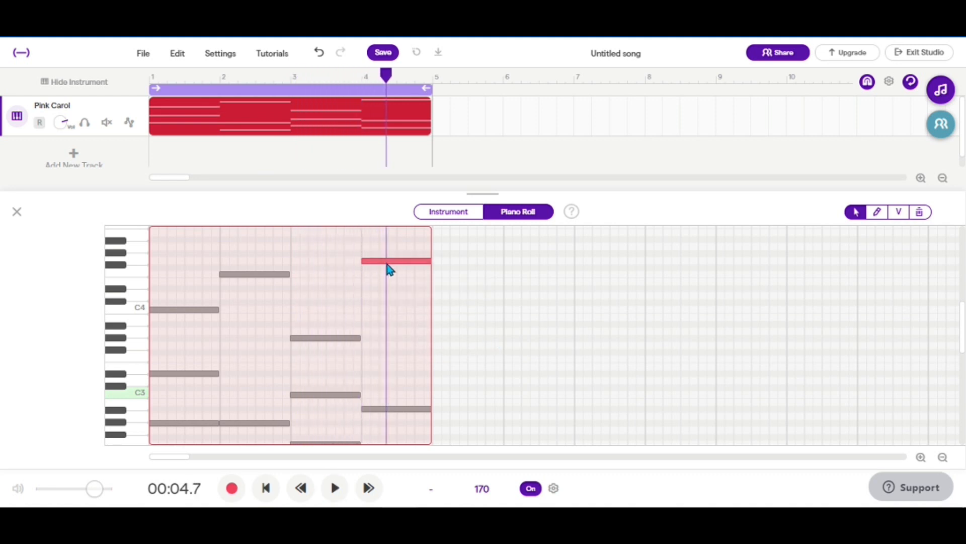
{"action": "left_click", "coordinate": [266, 299]}
{"action": "scroll", "coordinate": [313, 335], "scroll_direction": "down", "scroll_amount": 1}
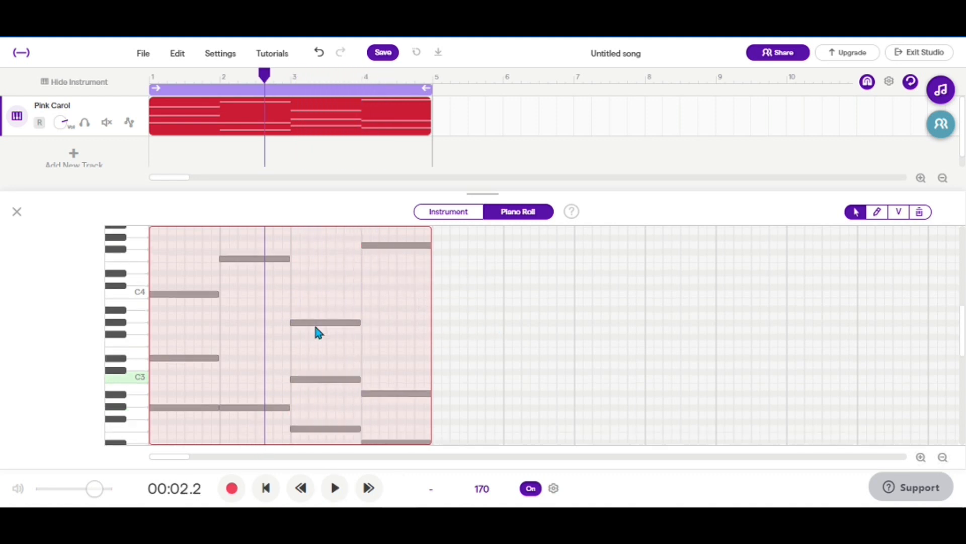
Play the four-bar pattern from the start and turn off the metronome
{"action": "left_click", "coordinate": [266, 488]}
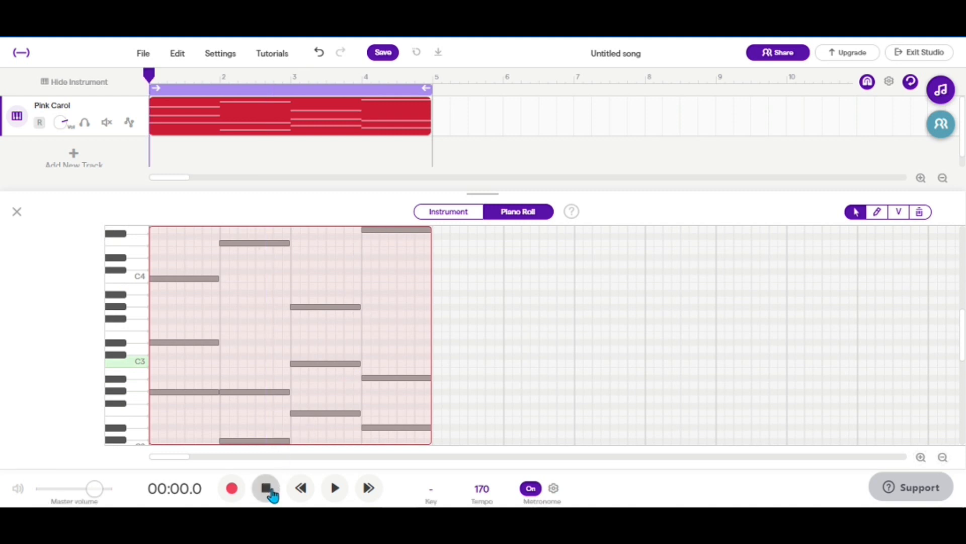
{"action": "scroll", "coordinate": [313, 394], "scroll_direction": "down", "scroll_amount": 3}
{"action": "scroll", "coordinate": [328, 337], "scroll_direction": "up", "scroll_amount": 3}
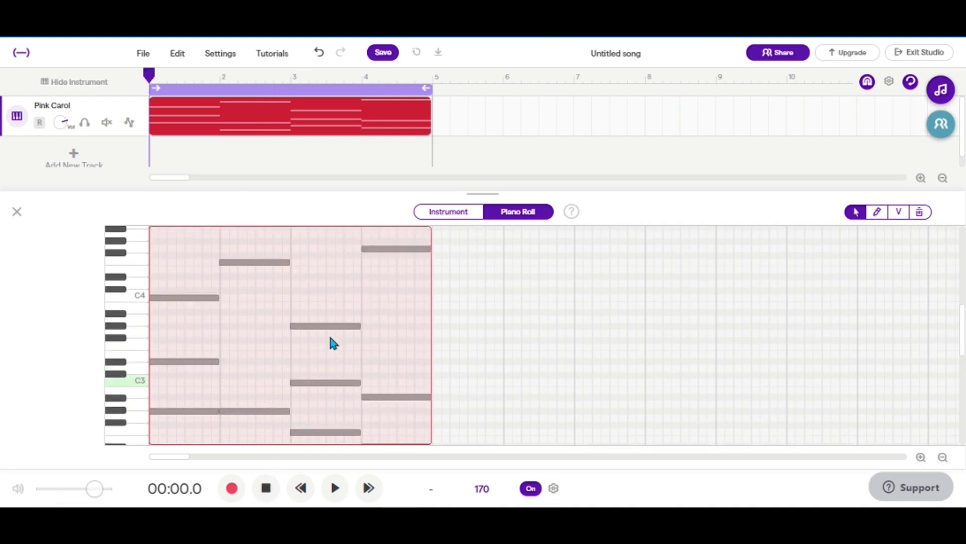
{"action": "scroll", "coordinate": [330, 338], "scroll_direction": "down", "scroll_amount": 1}
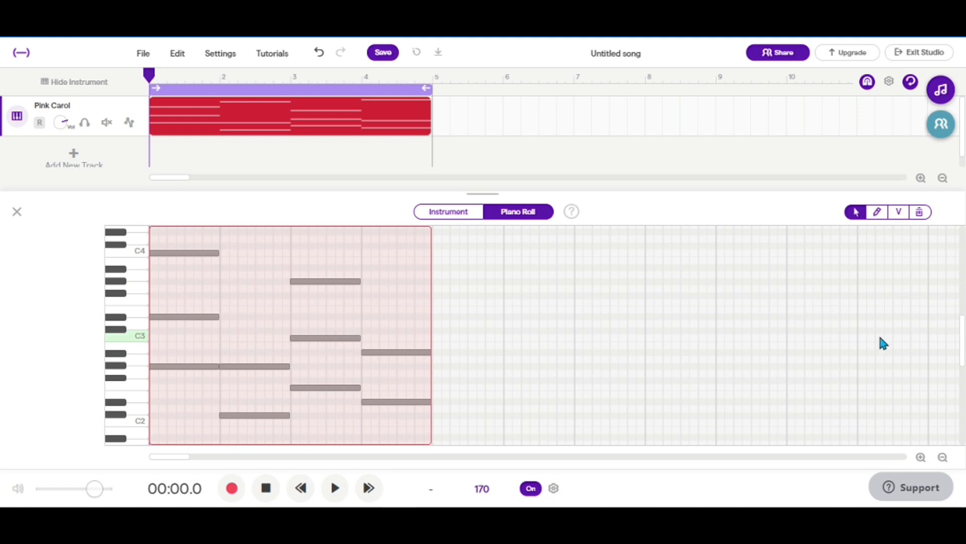
{"action": "key", "text": "space"}
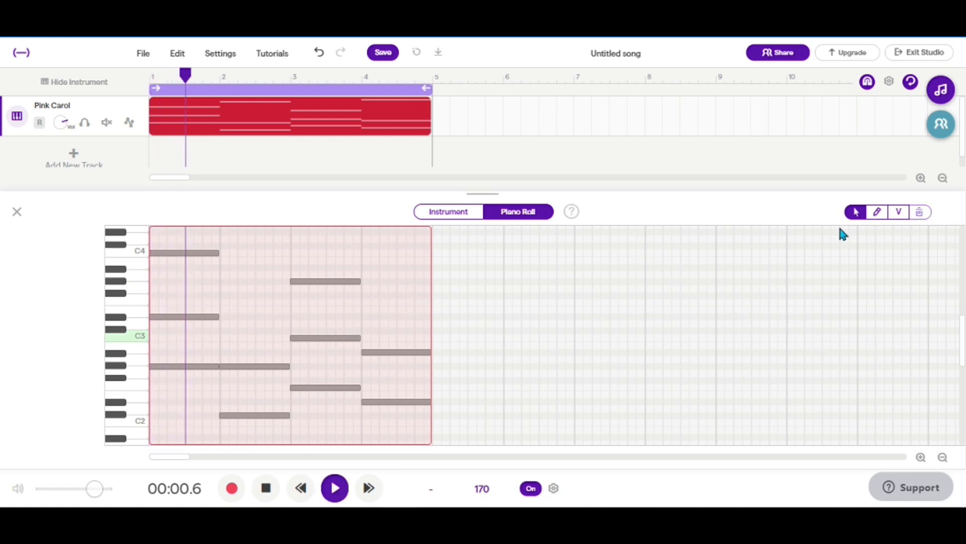
{"action": "left_click", "coordinate": [531, 488]}
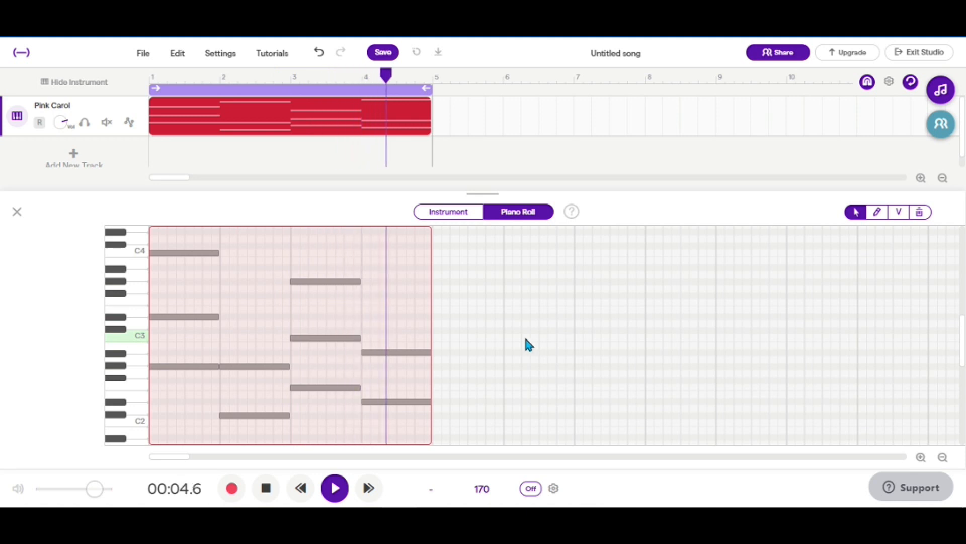
{"action": "key", "text": "space"}
Replay the pattern from the start and move the top note of bar 3's chord up one octave to Ab4
{"action": "scroll", "coordinate": [317, 341], "scroll_direction": "up", "scroll_amount": 2}
{"action": "scroll", "coordinate": [320, 358], "scroll_direction": "down", "scroll_amount": 1}
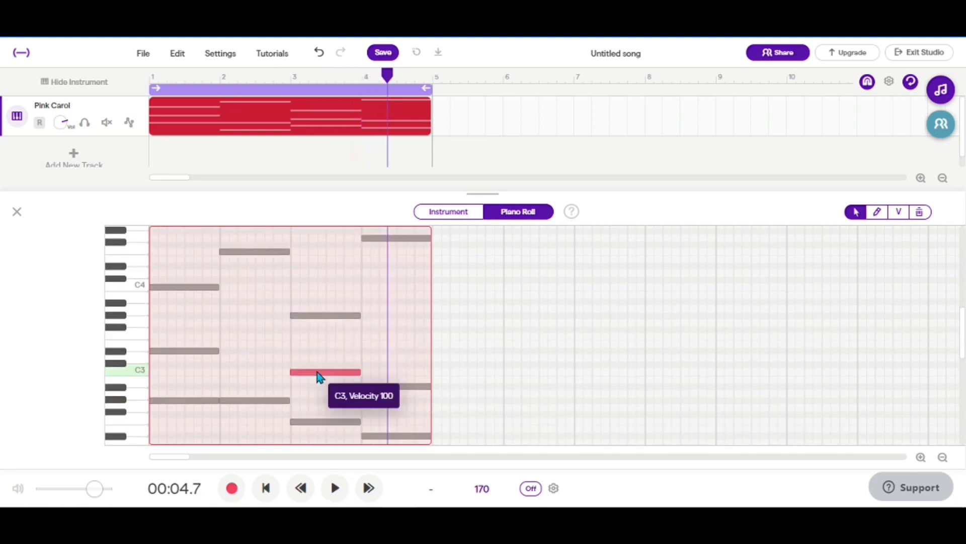
{"action": "left_click", "coordinate": [316, 317]}
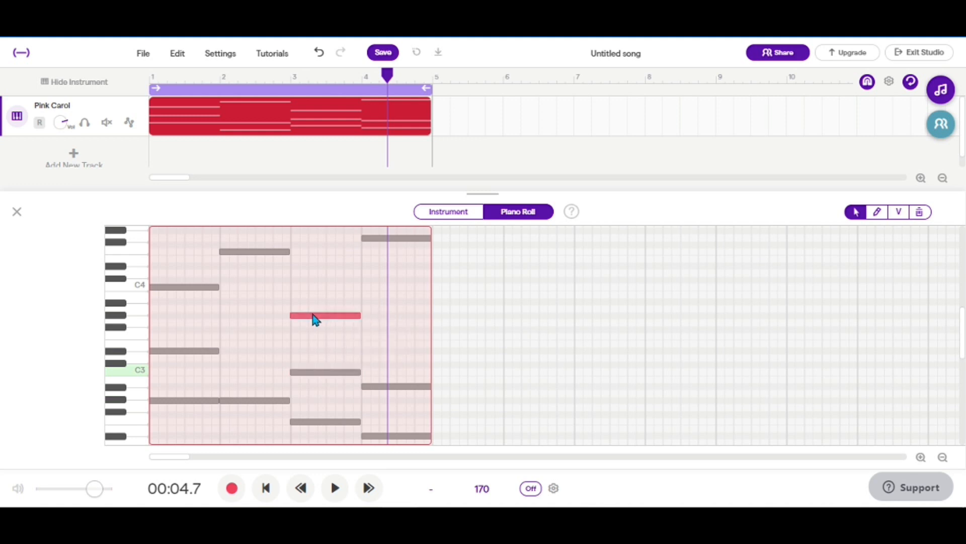
{"action": "scroll", "coordinate": [313, 387], "scroll_direction": "down", "scroll_amount": 2}
{"action": "scroll", "coordinate": [312, 394], "scroll_direction": "up", "scroll_amount": 1}
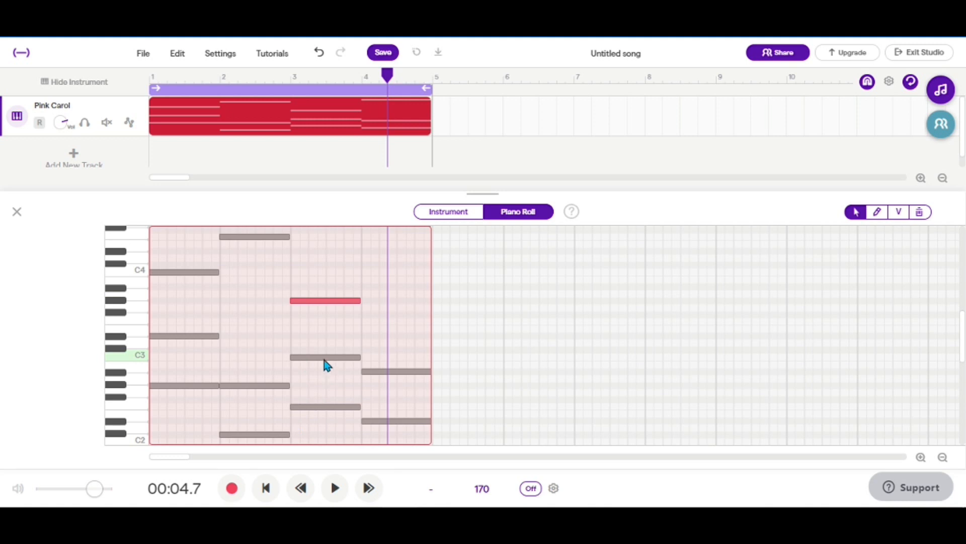
{"action": "left_click", "coordinate": [267, 487]}
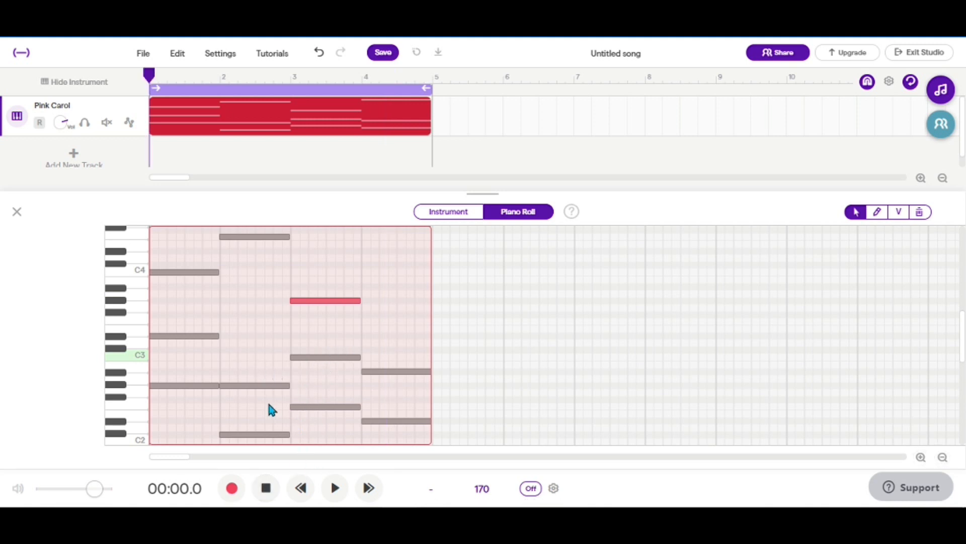
{"action": "key", "text": "space"}
{"action": "scroll", "coordinate": [433, 322], "scroll_direction": "down", "scroll_amount": 3}
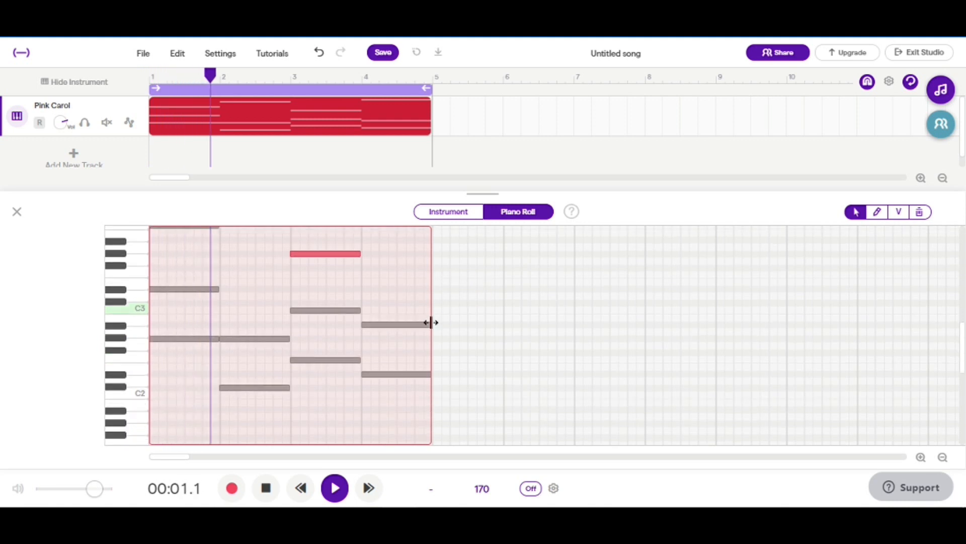
{"action": "scroll", "coordinate": [434, 327], "scroll_direction": "up", "scroll_amount": 3}
{"action": "scroll", "coordinate": [432, 324], "scroll_direction": "up", "scroll_amount": 1}
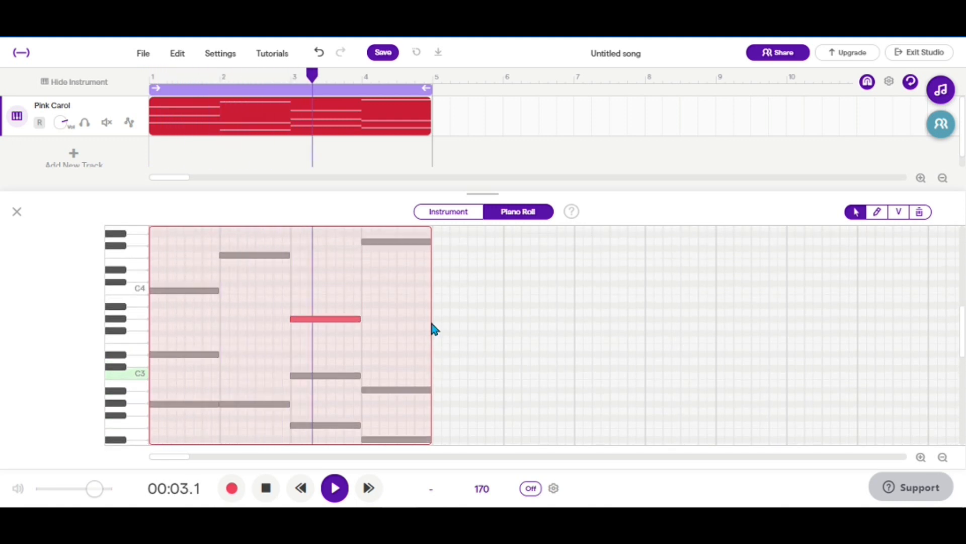
{"action": "key", "text": "space"}
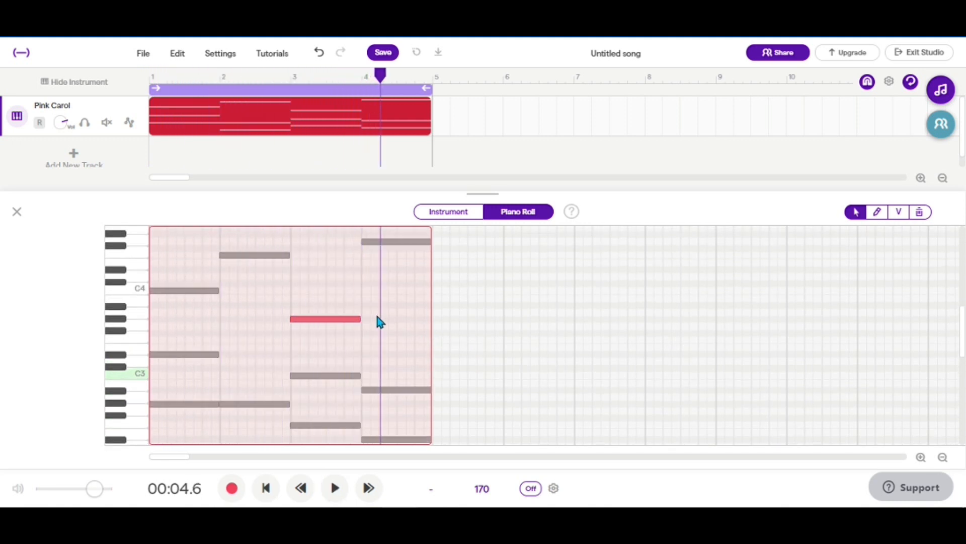
{"action": "left_click", "coordinate": [308, 376]}
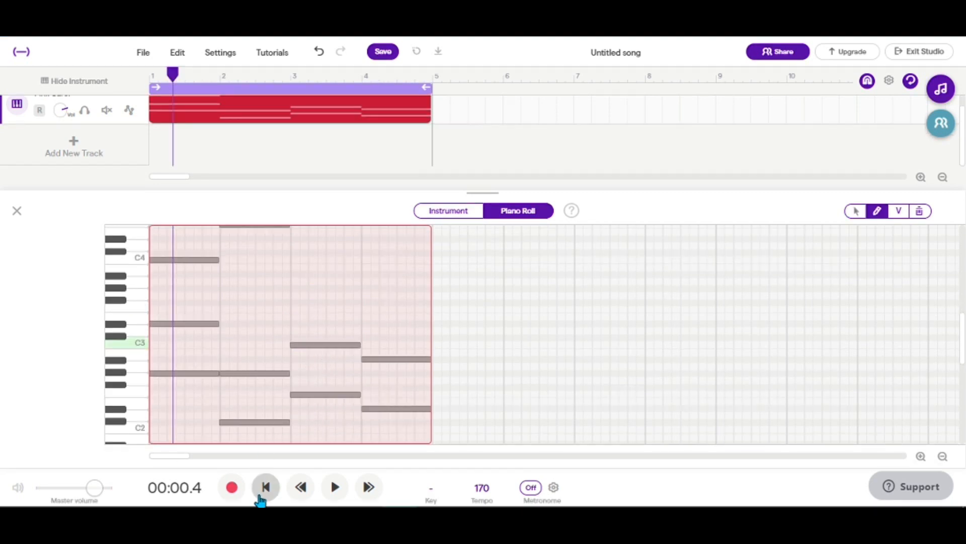
Play the four-bar pattern from the start to check bar 3's raised top note
{"action": "left_click", "coordinate": [266, 487]}
{"action": "scroll", "coordinate": [499, 339], "scroll_direction": "up", "scroll_amount": 6}
{"action": "scroll", "coordinate": [497, 340], "scroll_direction": "down", "scroll_amount": 5}
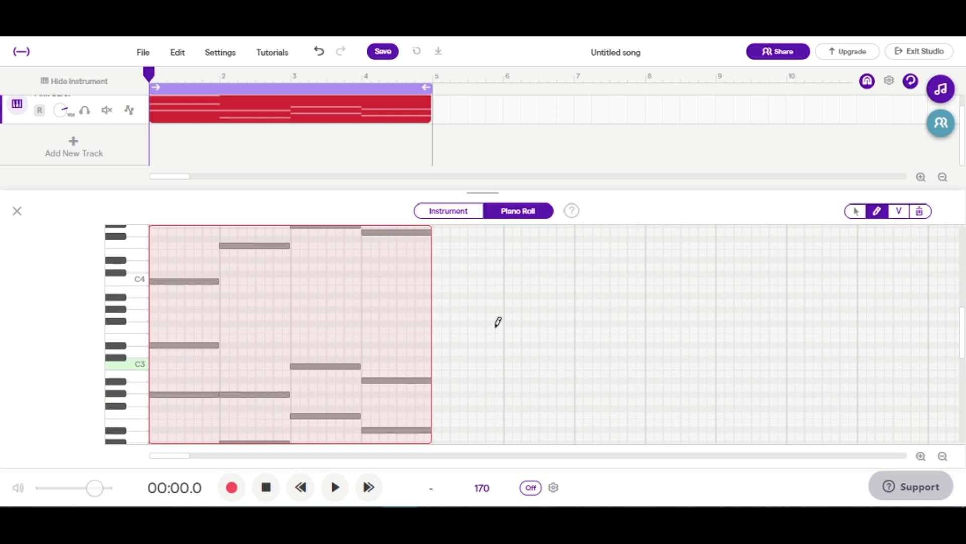
{"action": "scroll", "coordinate": [498, 322], "scroll_direction": "down", "scroll_amount": 2}
{"action": "key", "text": "space"}
{"action": "scroll", "coordinate": [511, 308], "scroll_direction": "up", "scroll_amount": 4}
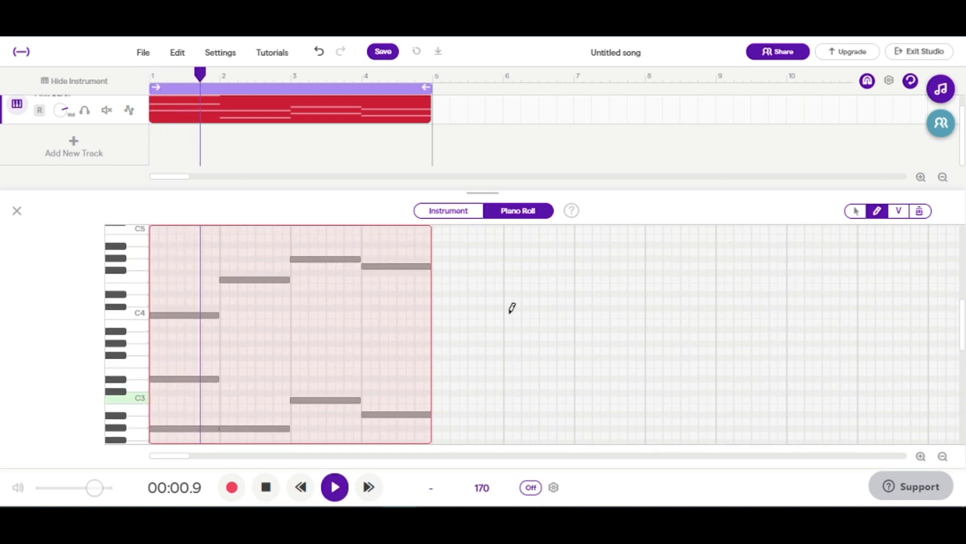
{"action": "scroll", "coordinate": [512, 307], "scroll_direction": "down", "scroll_amount": 3}
{"action": "scroll", "coordinate": [512, 308], "scroll_direction": "up", "scroll_amount": 1}
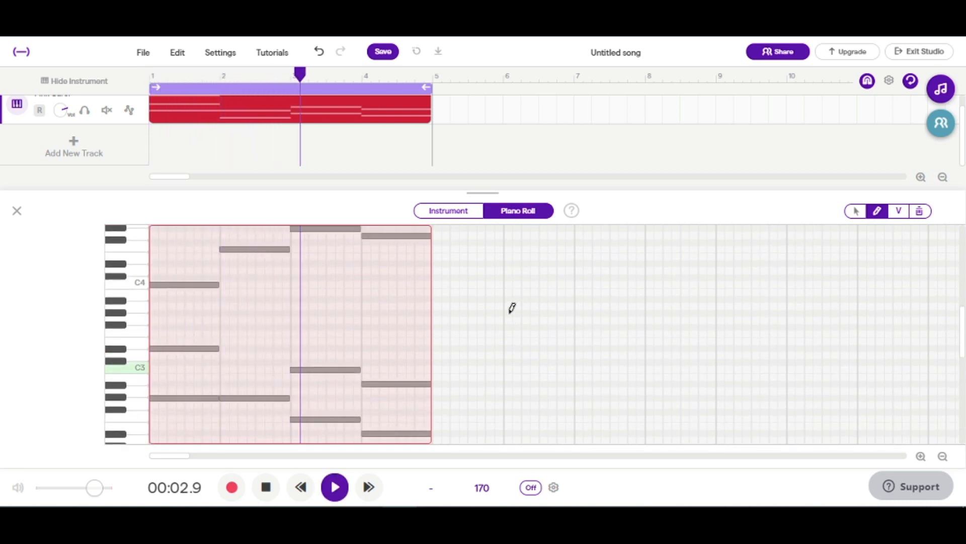
{"action": "scroll", "coordinate": [511, 309], "scroll_direction": "down", "scroll_amount": 2}
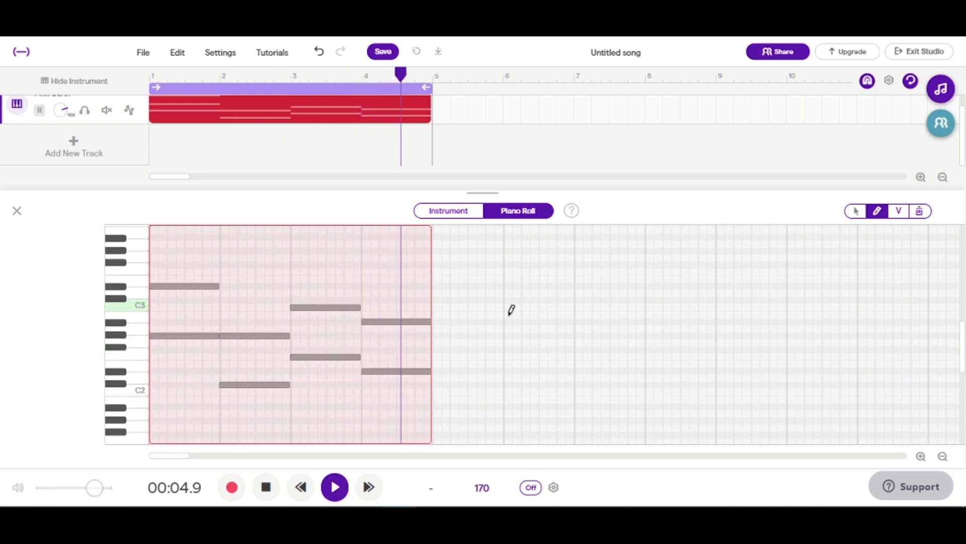
{"action": "key", "text": "space"}
Look at the Pink Carol instrument settings, and examine the chord notes of all four bars in the piano roll
{"action": "left_click", "coordinate": [453, 211]}
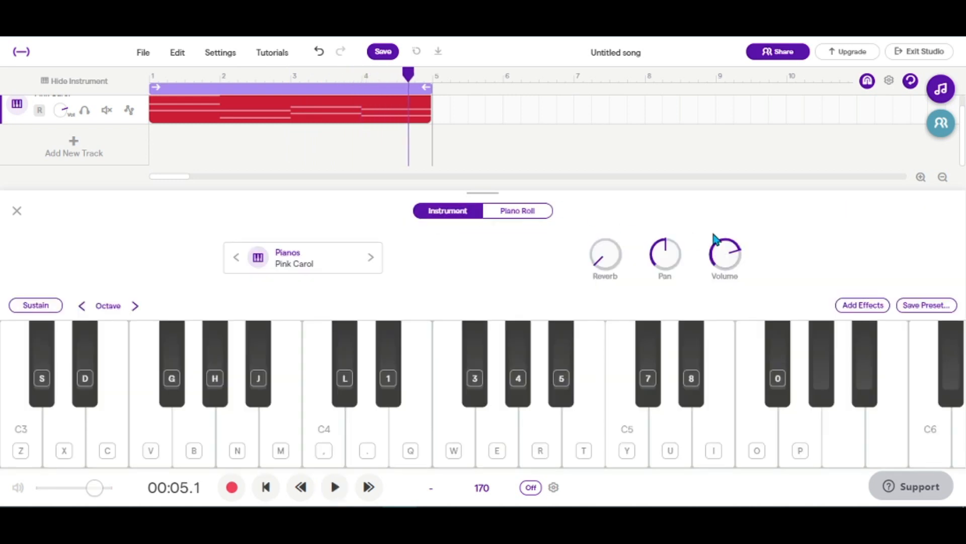
{"action": "left_click", "coordinate": [516, 217]}
{"action": "scroll", "coordinate": [455, 319], "scroll_direction": "down", "scroll_amount": 3}
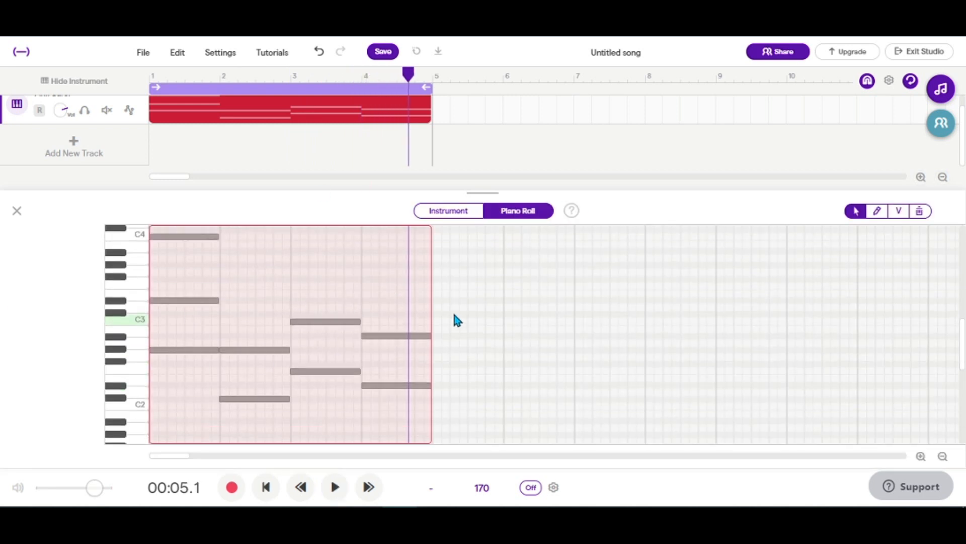
{"action": "scroll", "coordinate": [326, 392], "scroll_direction": "up", "scroll_amount": 2}
{"action": "scroll", "coordinate": [352, 327], "scroll_direction": "down", "scroll_amount": 1}
{"action": "scroll", "coordinate": [364, 322], "scroll_direction": "up", "scroll_amount": 3}
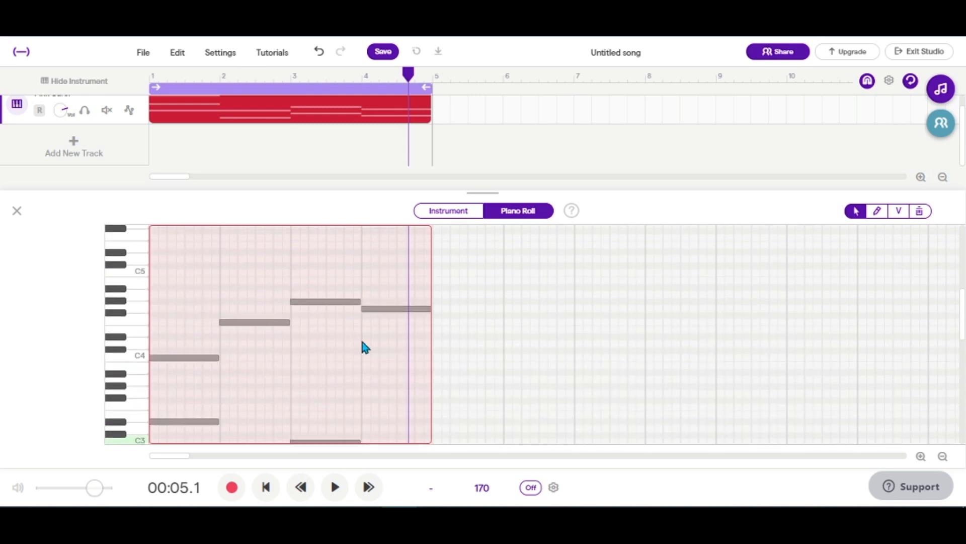
{"action": "scroll", "coordinate": [370, 342], "scroll_direction": "down", "scroll_amount": 3}
{"action": "scroll", "coordinate": [380, 339], "scroll_direction": "up", "scroll_amount": 3}
{"action": "scroll", "coordinate": [378, 339], "scroll_direction": "down", "scroll_amount": 3}
{"action": "scroll", "coordinate": [378, 339], "scroll_direction": "up", "scroll_amount": 2}
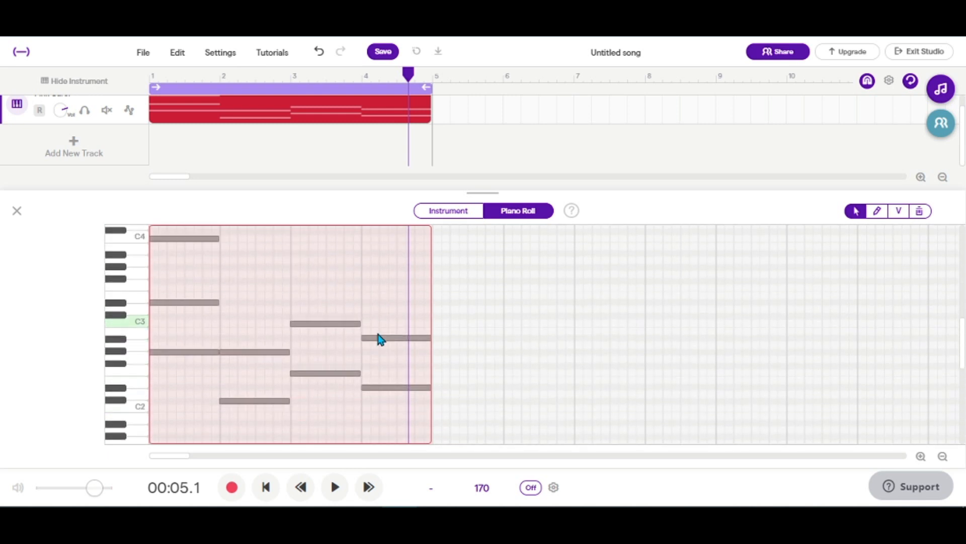
{"action": "scroll", "coordinate": [433, 259], "scroll_direction": "down", "scroll_amount": 1}
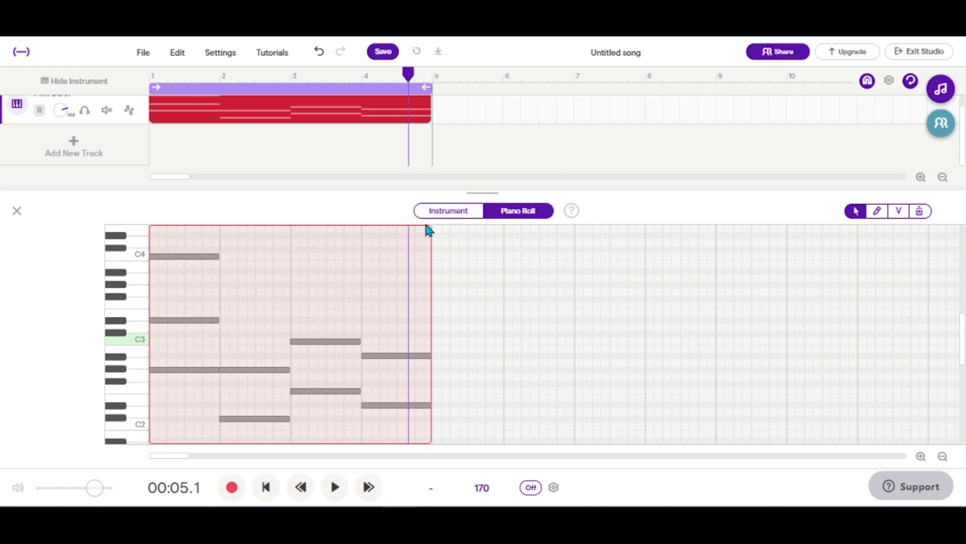
Turn the metronome on and open the instrument presets for the Pink Carol track
{"action": "left_click", "coordinate": [449, 213]}
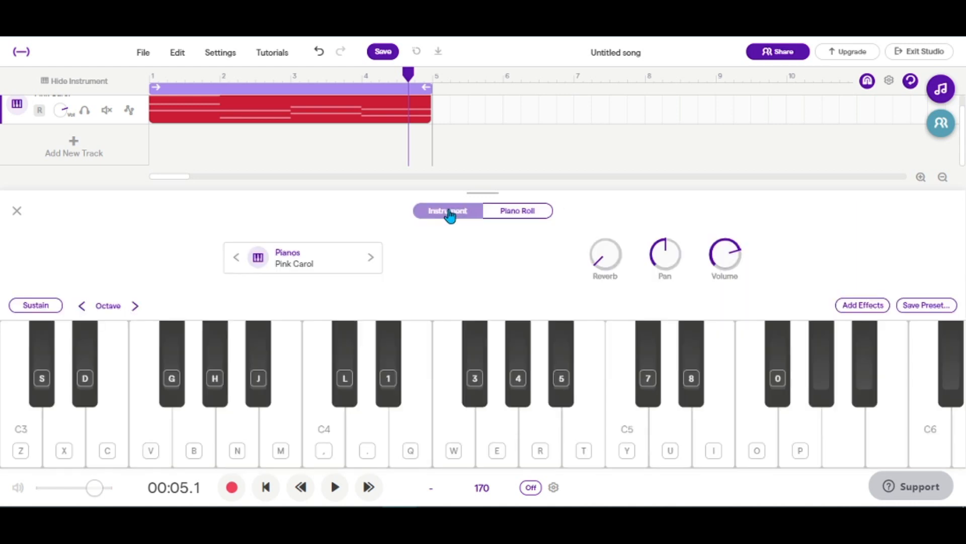
{"action": "left_click", "coordinate": [530, 487]}
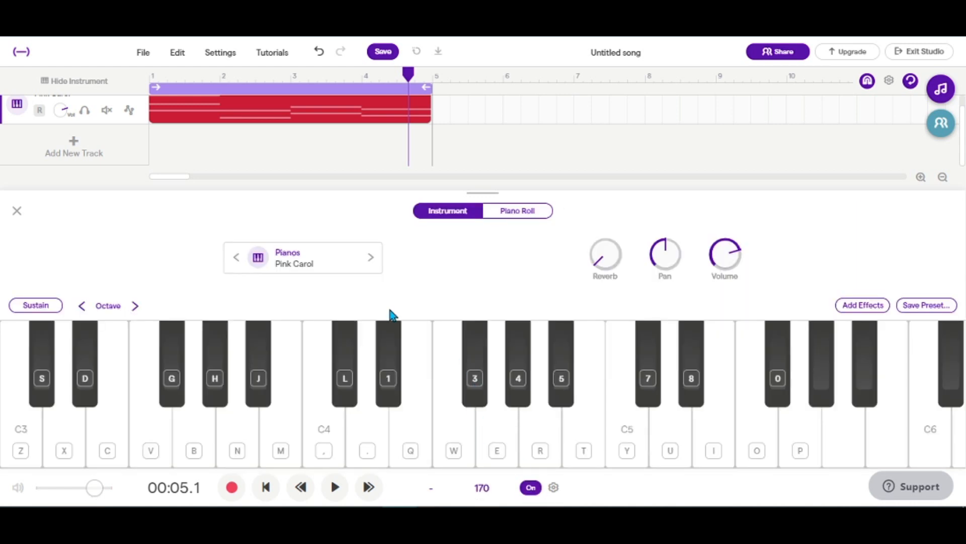
{"action": "left_click", "coordinate": [296, 261]}
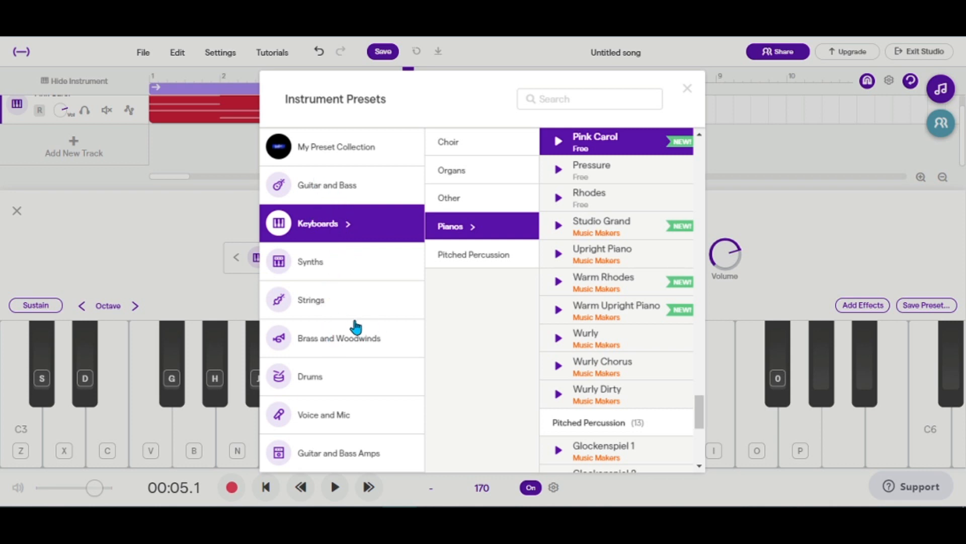
Look through the drum presets, examining the Processed and Machines kits
{"action": "left_click", "coordinate": [337, 381]}
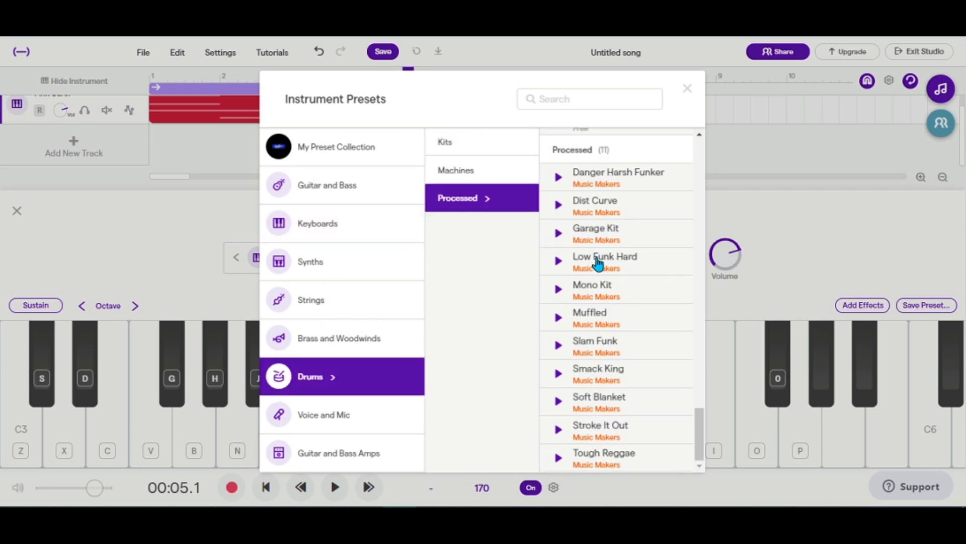
{"action": "scroll", "coordinate": [626, 345], "scroll_direction": "up", "scroll_amount": 10}
{"action": "scroll", "coordinate": [625, 339], "scroll_direction": "down", "scroll_amount": 5}
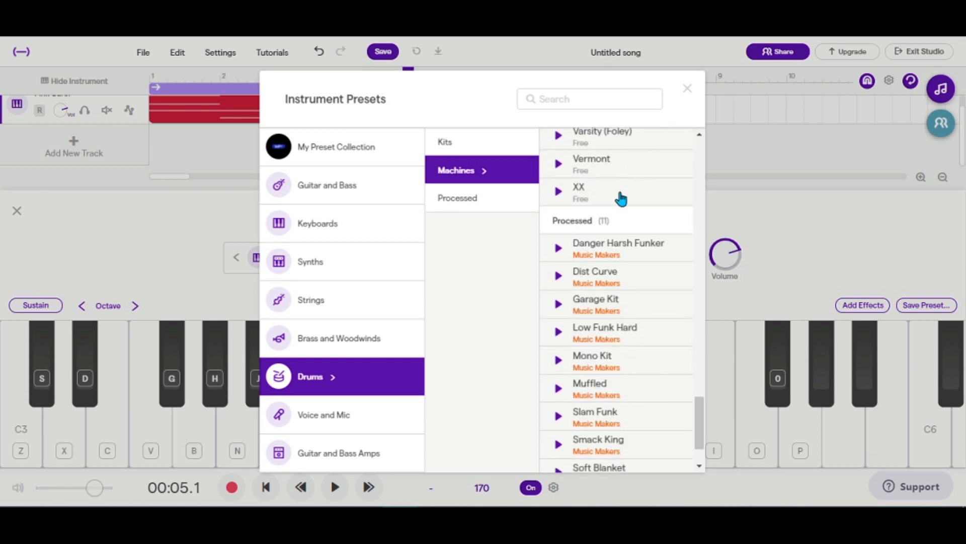
{"action": "scroll", "coordinate": [619, 202], "scroll_direction": "up", "scroll_amount": 2}
{"action": "scroll", "coordinate": [616, 204], "scroll_direction": "up", "scroll_amount": 3}
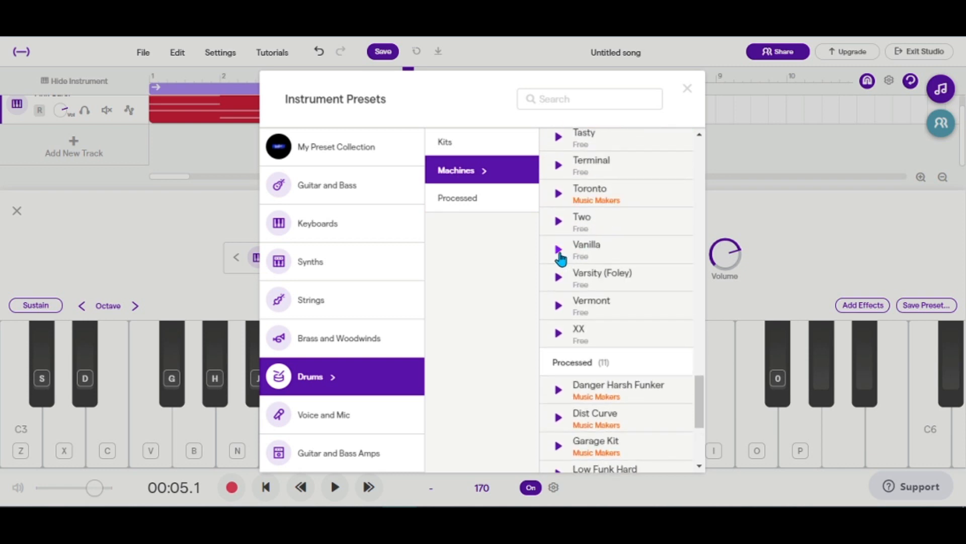
{"action": "scroll", "coordinate": [568, 286], "scroll_direction": "up", "scroll_amount": 3}
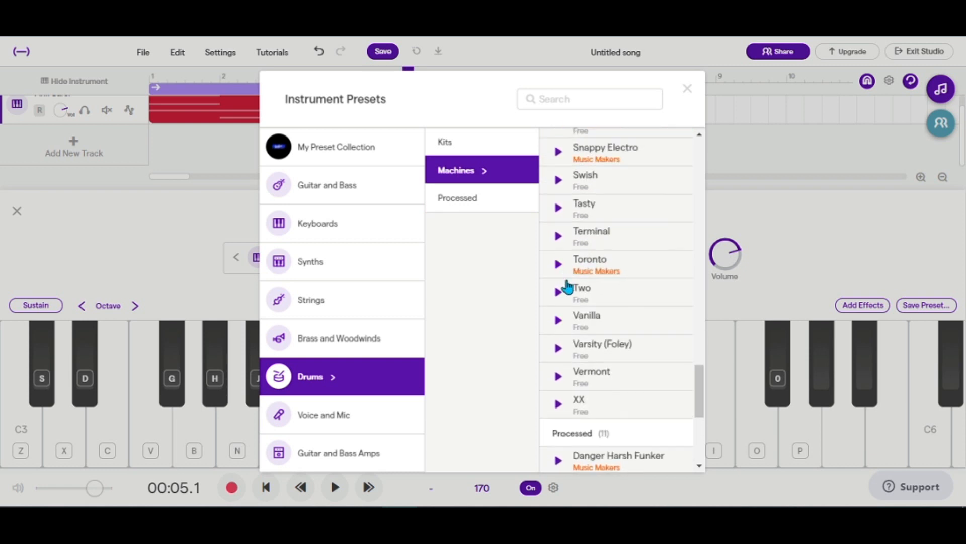
{"action": "scroll", "coordinate": [559, 328], "scroll_direction": "down", "scroll_amount": 3}
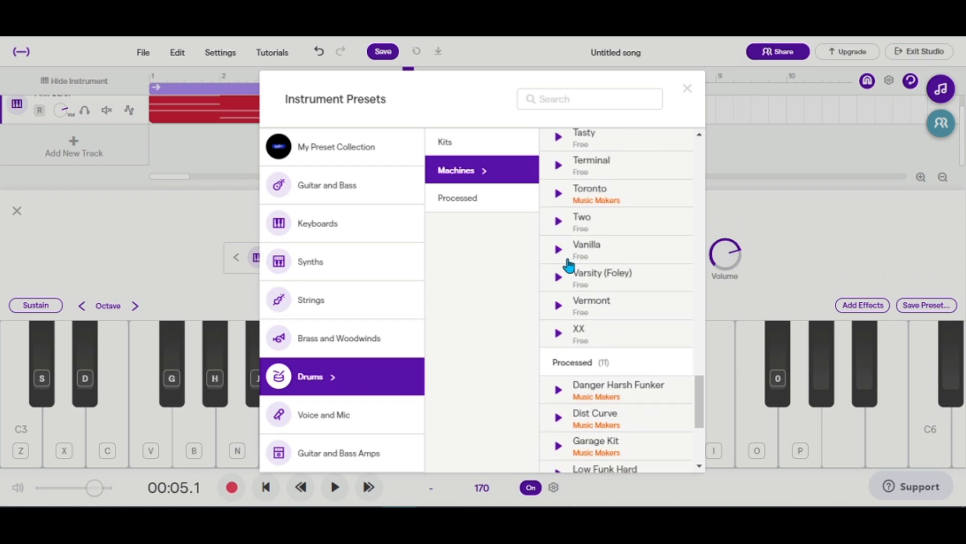
{"action": "scroll", "coordinate": [564, 257], "scroll_direction": "up", "scroll_amount": 9}
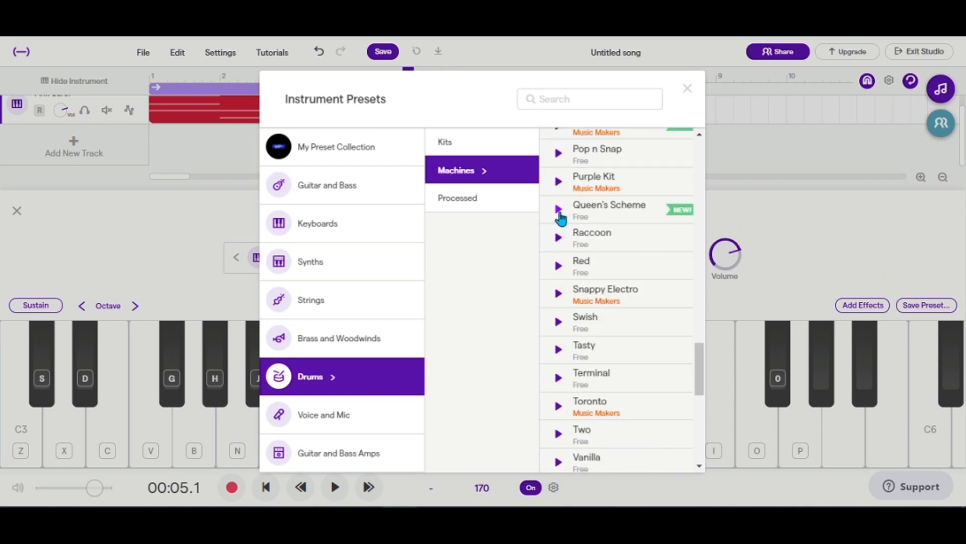
{"action": "scroll", "coordinate": [560, 211], "scroll_direction": "up", "scroll_amount": 3}
{"action": "scroll", "coordinate": [558, 251], "scroll_direction": "up", "scroll_amount": 5}
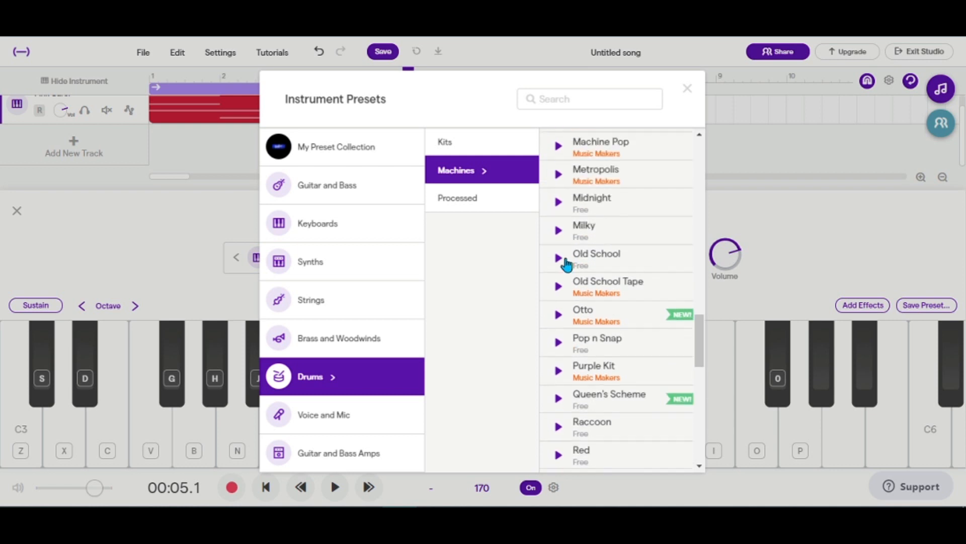
{"action": "scroll", "coordinate": [567, 263], "scroll_direction": "up", "scroll_amount": 1}
{"action": "scroll", "coordinate": [598, 218], "scroll_direction": "up", "scroll_amount": 3}
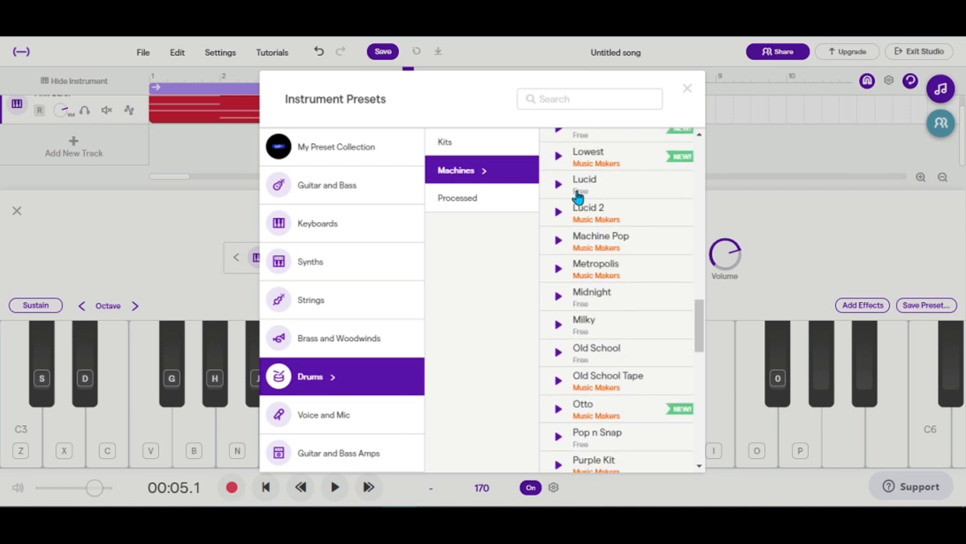
Audition drum machine presets including Lucid, Midnight, Pop n Snap, Red, Swish, Tasty, Vanilla, Varsity (Foley) and Vermont
{"action": "scroll", "coordinate": [619, 189], "scroll_direction": "up", "scroll_amount": 3}
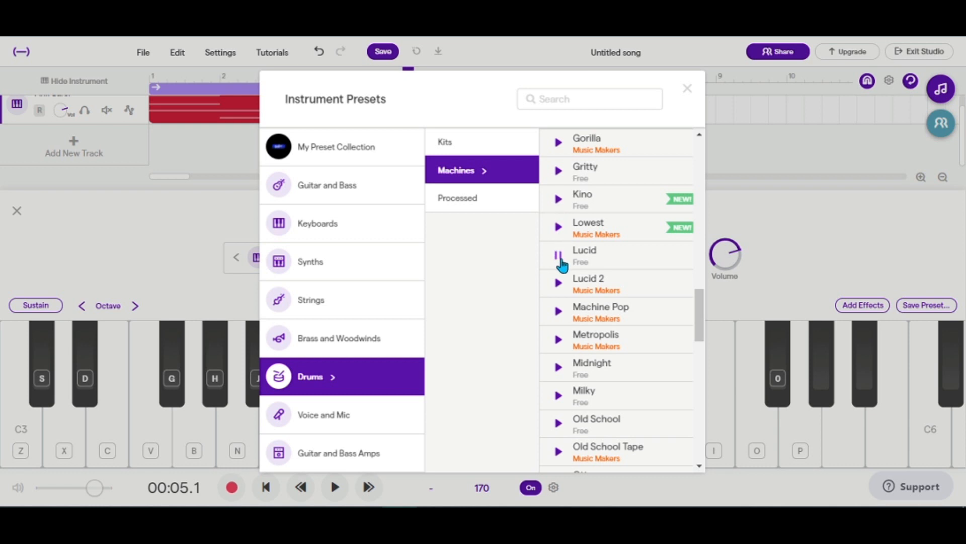
{"action": "scroll", "coordinate": [562, 265], "scroll_direction": "down", "scroll_amount": 3}
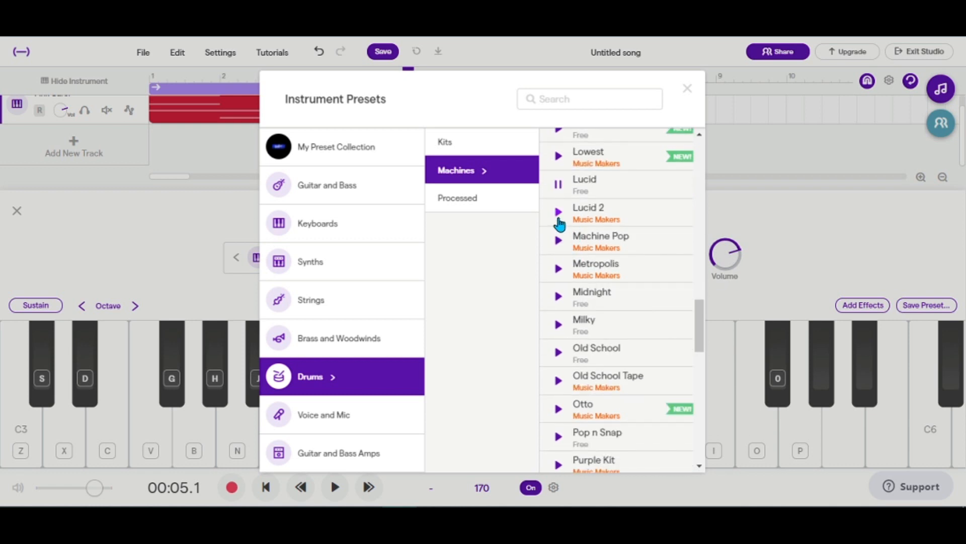
{"action": "scroll", "coordinate": [561, 227], "scroll_direction": "down", "scroll_amount": 3}
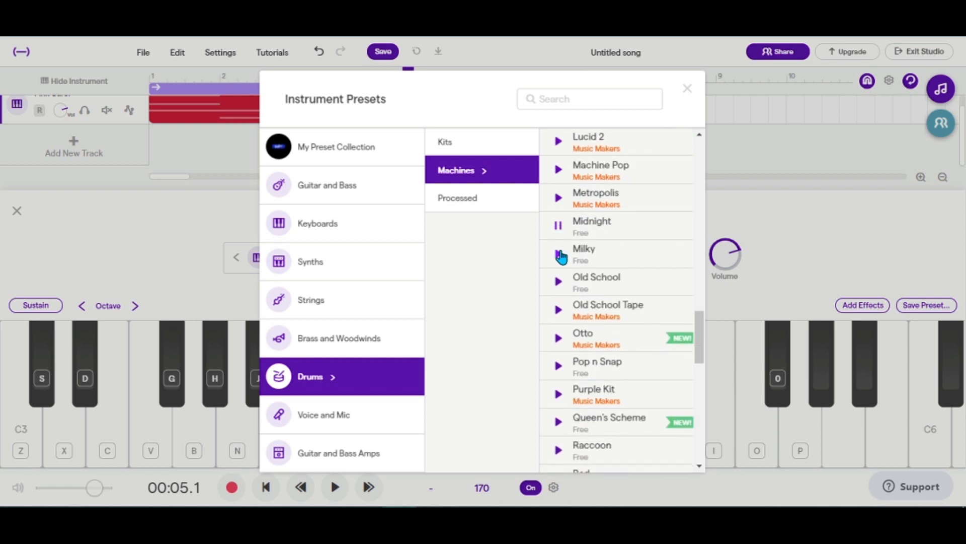
{"action": "scroll", "coordinate": [561, 252], "scroll_direction": "down", "scroll_amount": 6}
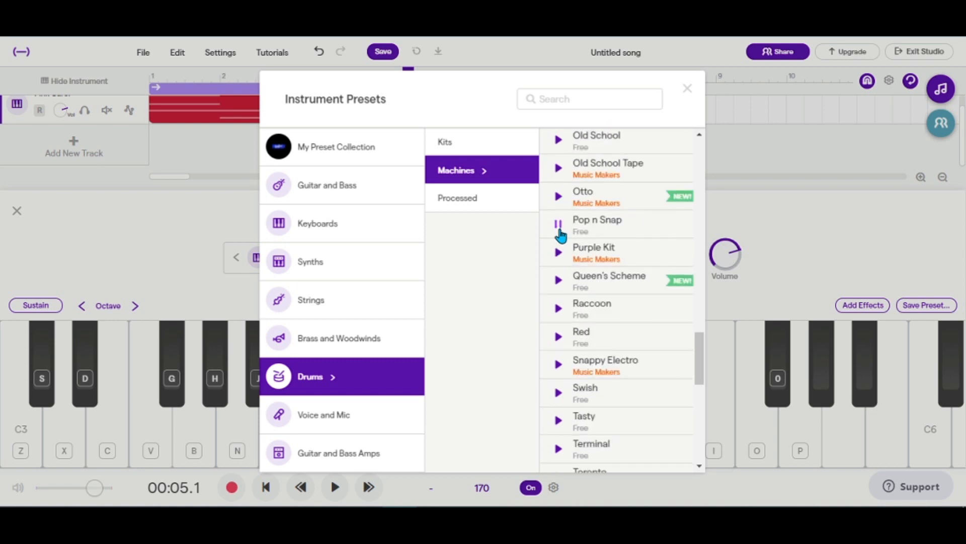
{"action": "scroll", "coordinate": [561, 234], "scroll_direction": "down", "scroll_amount": 6}
{"action": "left_click", "coordinate": [559, 195]}
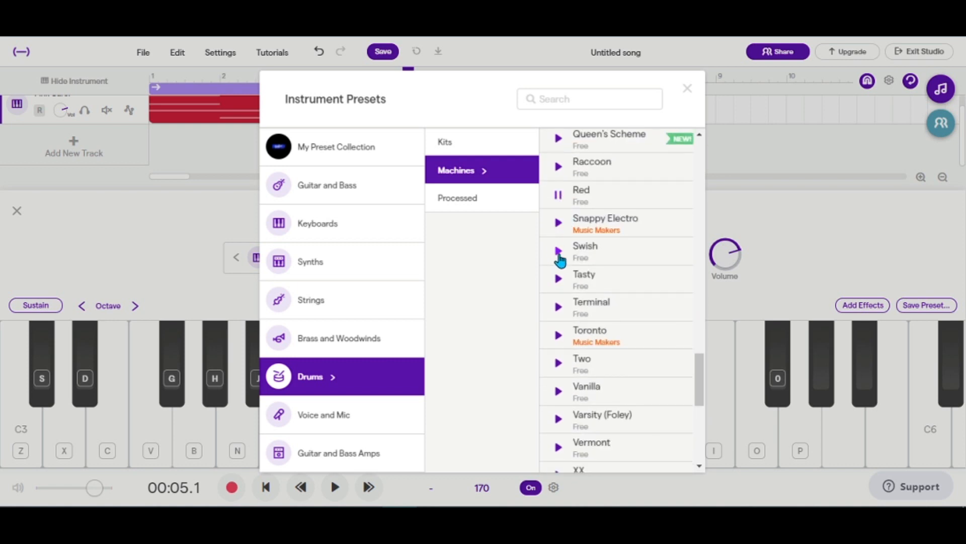
{"action": "left_click", "coordinate": [558, 252]}
{"action": "scroll", "coordinate": [559, 289], "scroll_direction": "down", "scroll_amount": 3}
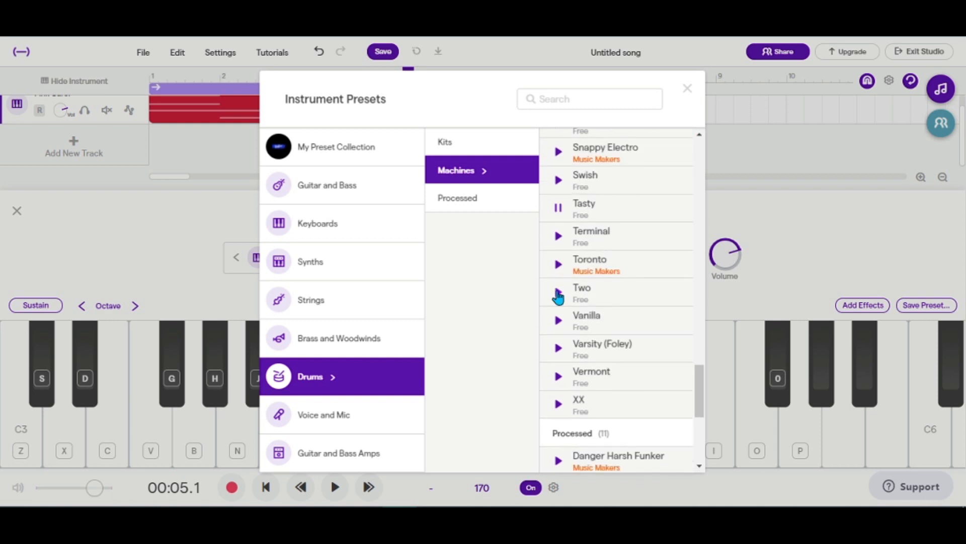
{"action": "scroll", "coordinate": [563, 287], "scroll_direction": "down", "scroll_amount": 3}
{"action": "left_click", "coordinate": [559, 251]}
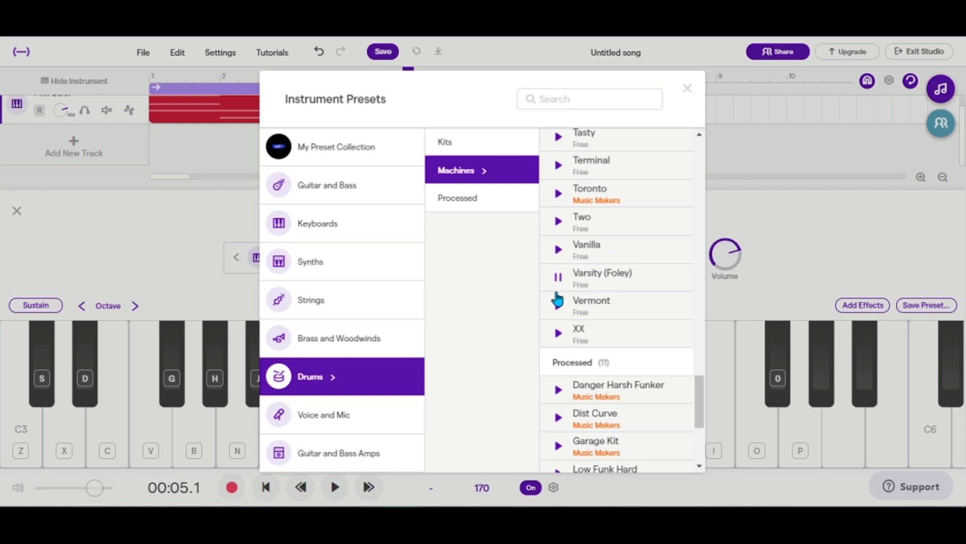
{"action": "left_click", "coordinate": [558, 305]}
Audition the Milky, Lucid, Kino, Gritty and Flag drum machine presets, and return to the end of the Machines list
{"action": "scroll", "coordinate": [561, 336], "scroll_direction": "up", "scroll_amount": 8}
{"action": "left_click", "coordinate": [558, 253]}
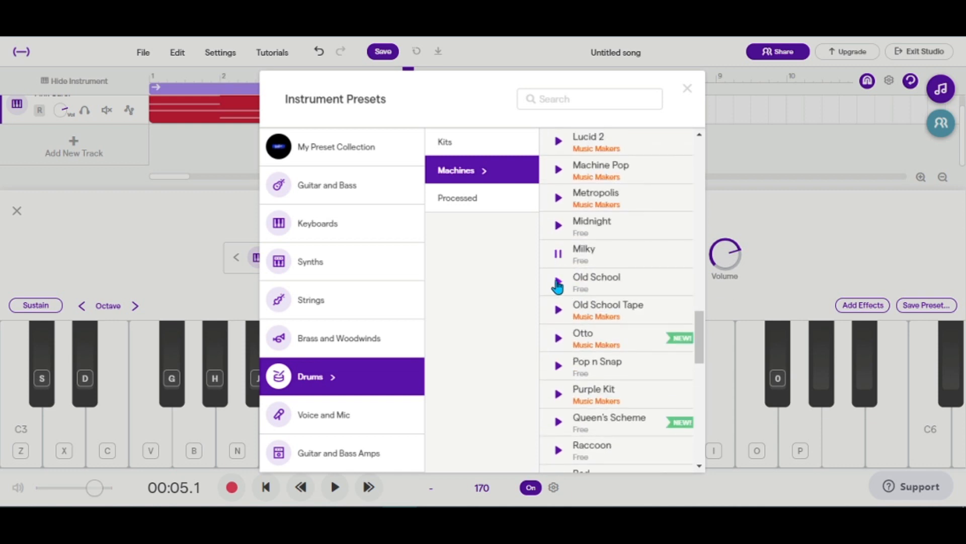
{"action": "scroll", "coordinate": [558, 286], "scroll_direction": "up", "scroll_amount": 2}
{"action": "scroll", "coordinate": [557, 290], "scroll_direction": "up", "scroll_amount": 2}
{"action": "left_click", "coordinate": [558, 255]}
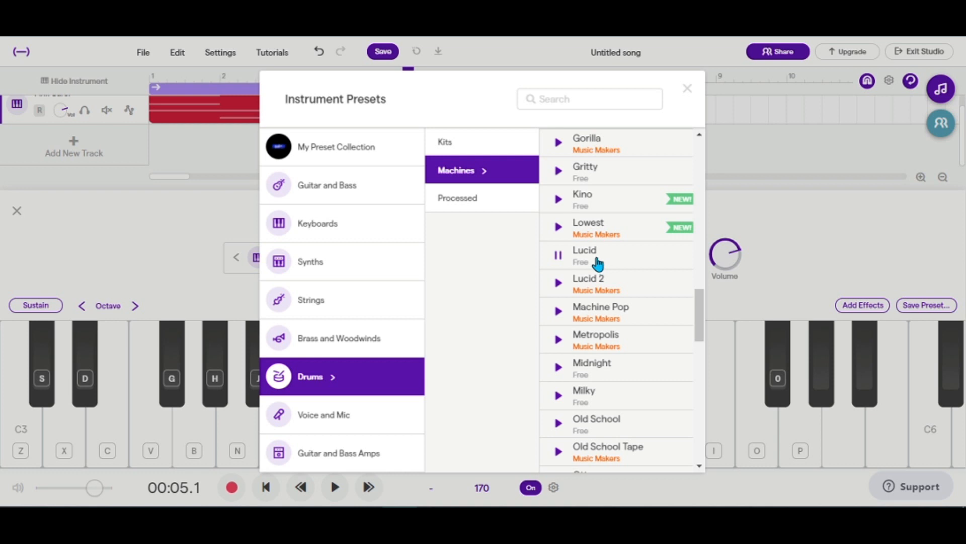
{"action": "left_click", "coordinate": [559, 199]}
{"action": "left_click", "coordinate": [558, 171]}
{"action": "scroll", "coordinate": [579, 216], "scroll_direction": "up", "scroll_amount": 4}
{"action": "scroll", "coordinate": [578, 218], "scroll_direction": "up", "scroll_amount": 3}
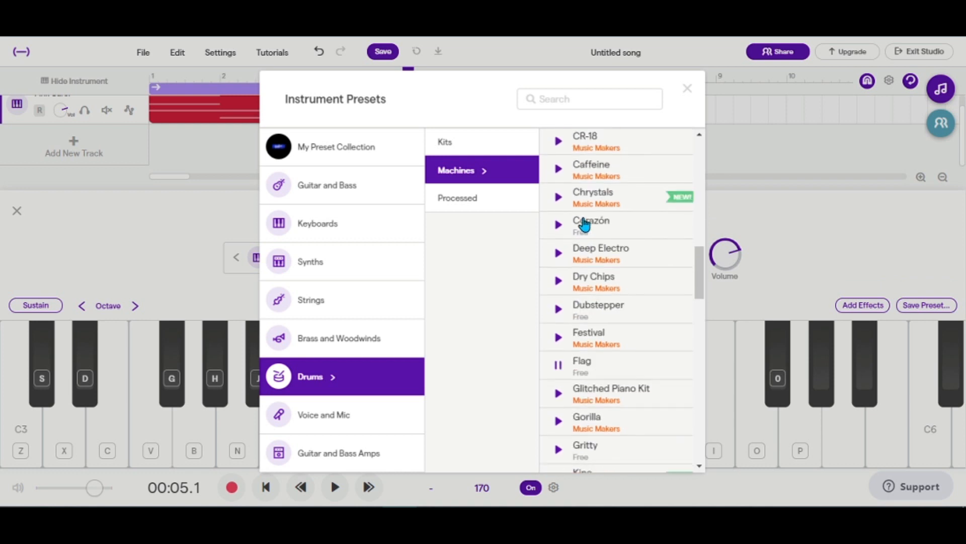
{"action": "scroll", "coordinate": [578, 231], "scroll_direction": "down", "scroll_amount": 10}
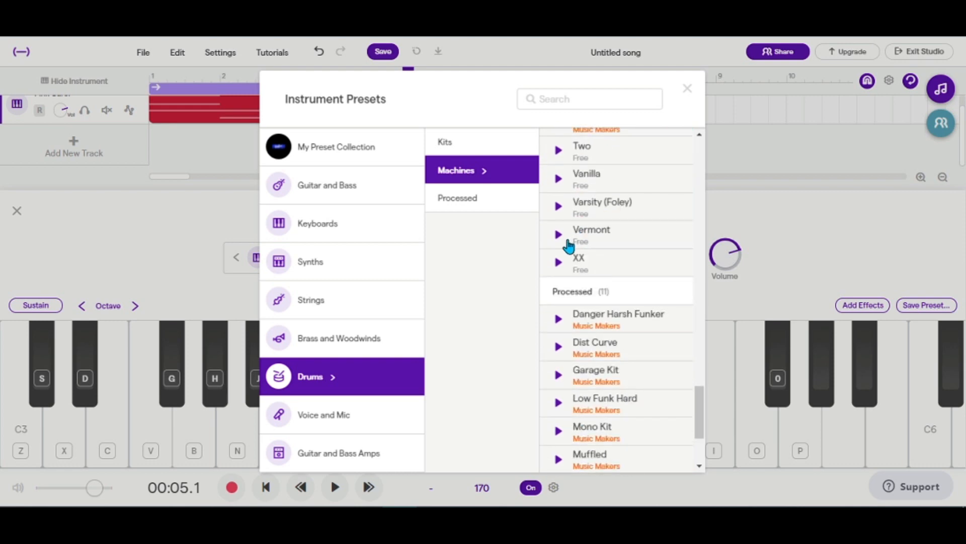
{"action": "left_click", "coordinate": [612, 180]}
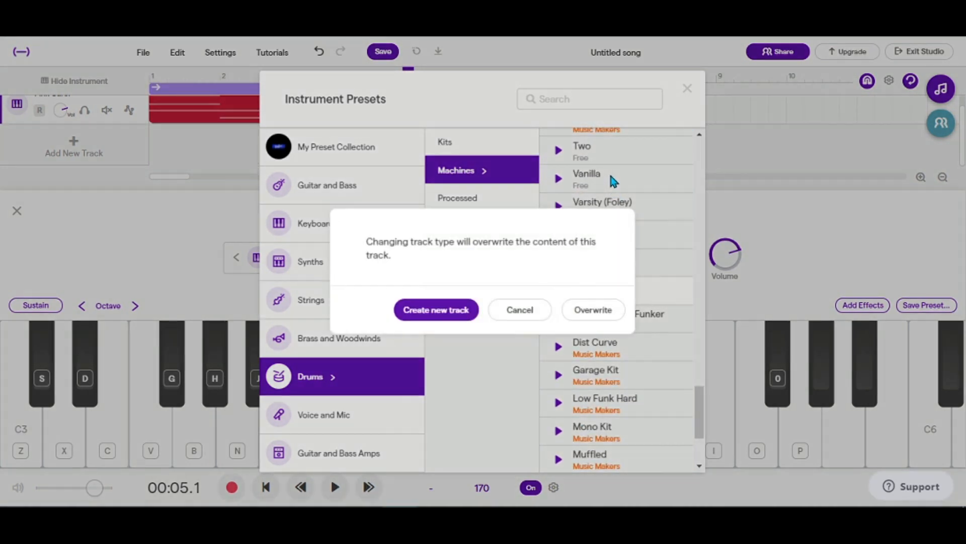
{"action": "left_click", "coordinate": [520, 311]}
{"action": "left_click", "coordinate": [686, 93]}
{"action": "left_click", "coordinate": [17, 210]}
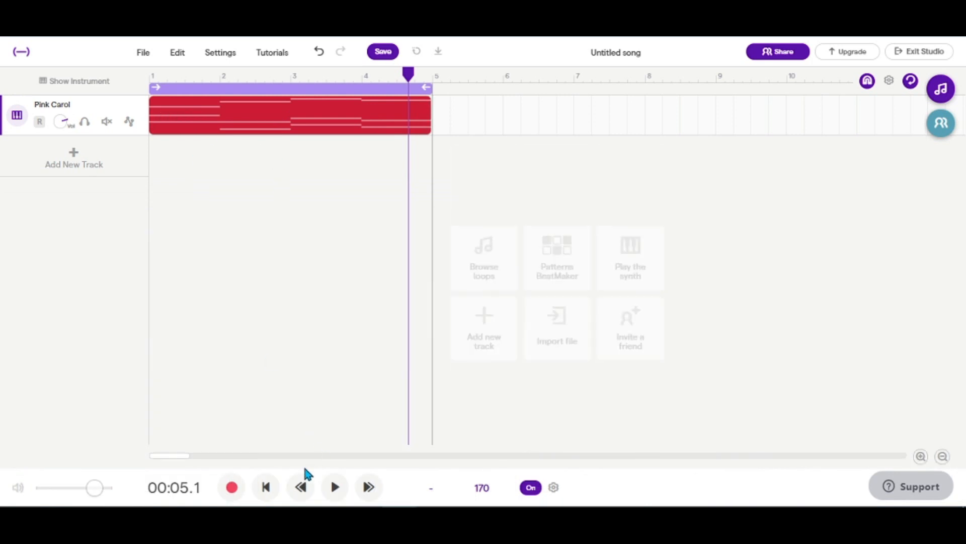
Open the Pink Carol region in the piano roll and play the chord pattern from the start
{"action": "left_click", "coordinate": [302, 484]}
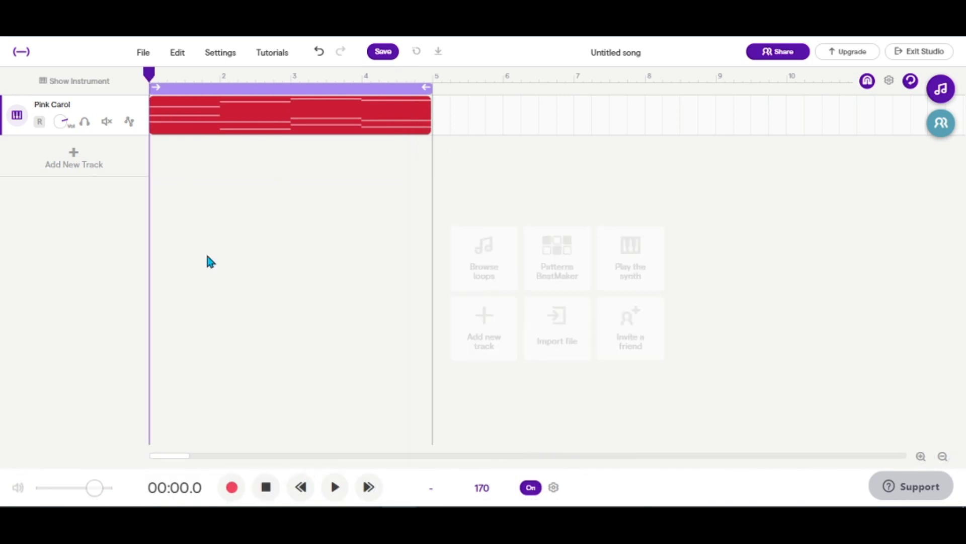
{"action": "right_click", "coordinate": [172, 122]}
{"action": "left_click", "coordinate": [207, 137]}
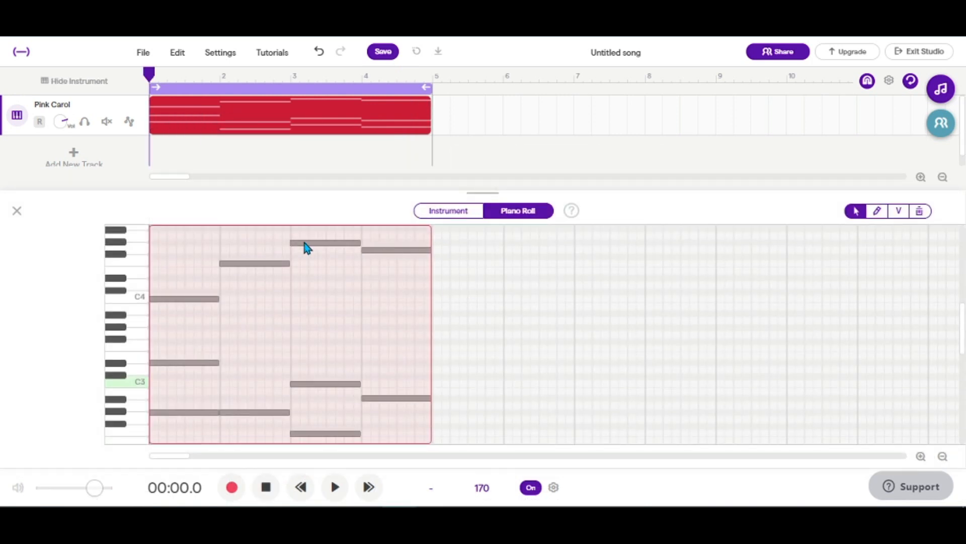
{"action": "key", "text": "space"}
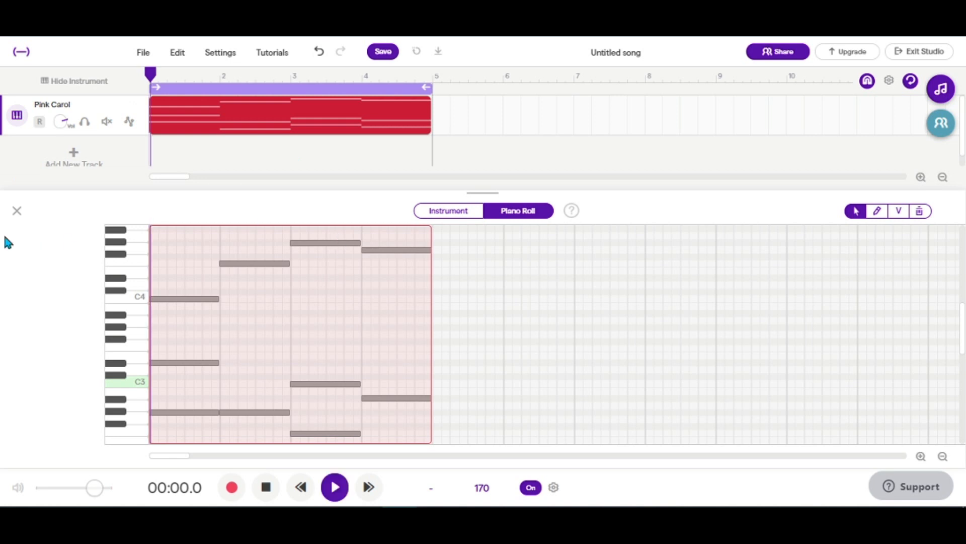
{"action": "left_click", "coordinate": [17, 211]}
Stop playback and add a new drum track using the Vanilla drum machine kit
{"action": "left_click", "coordinate": [66, 167]}
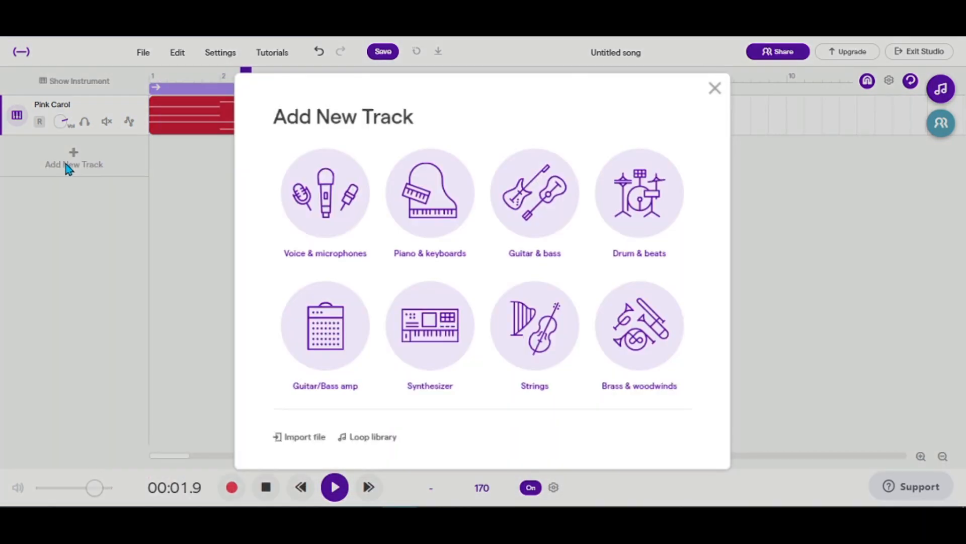
{"action": "left_click", "coordinate": [718, 95]}
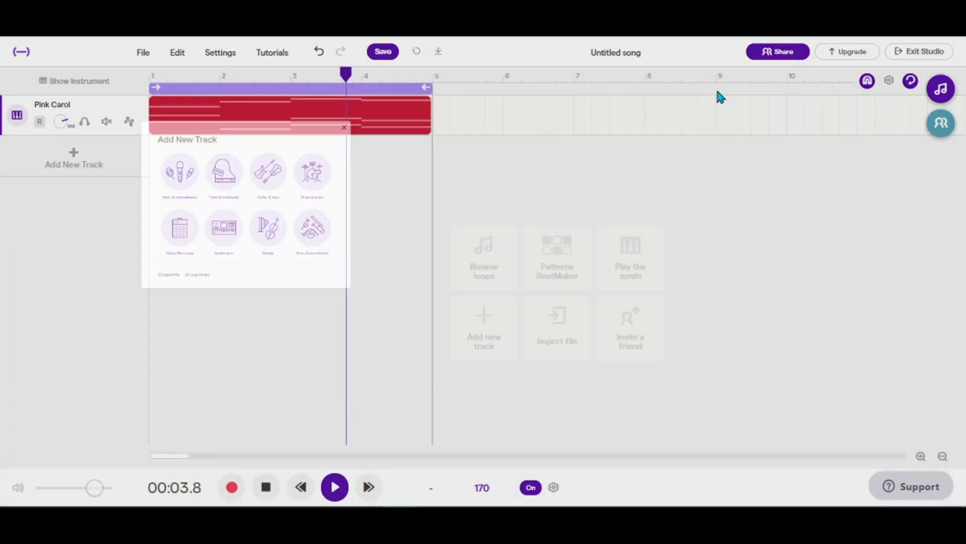
{"action": "key", "text": "space"}
{"action": "left_click", "coordinate": [75, 163]}
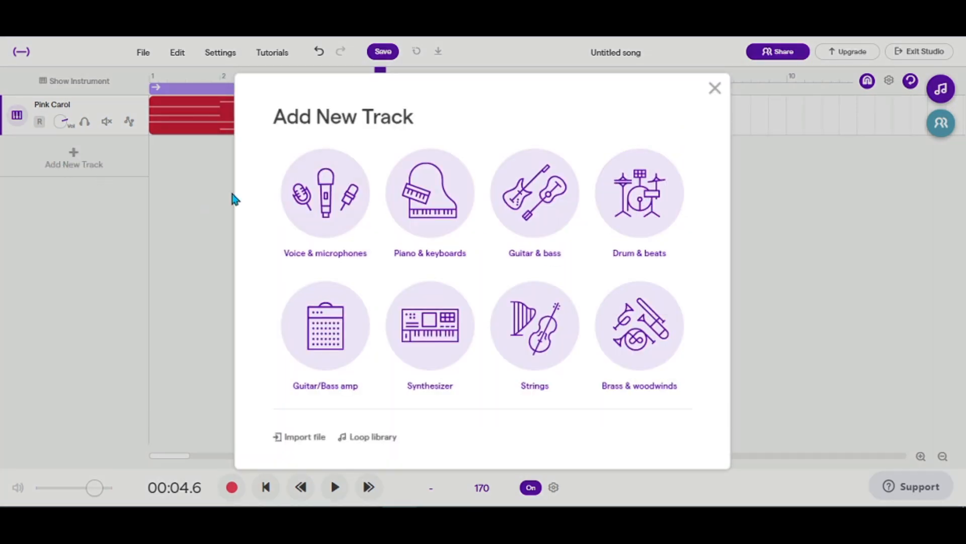
{"action": "left_click", "coordinate": [653, 197]}
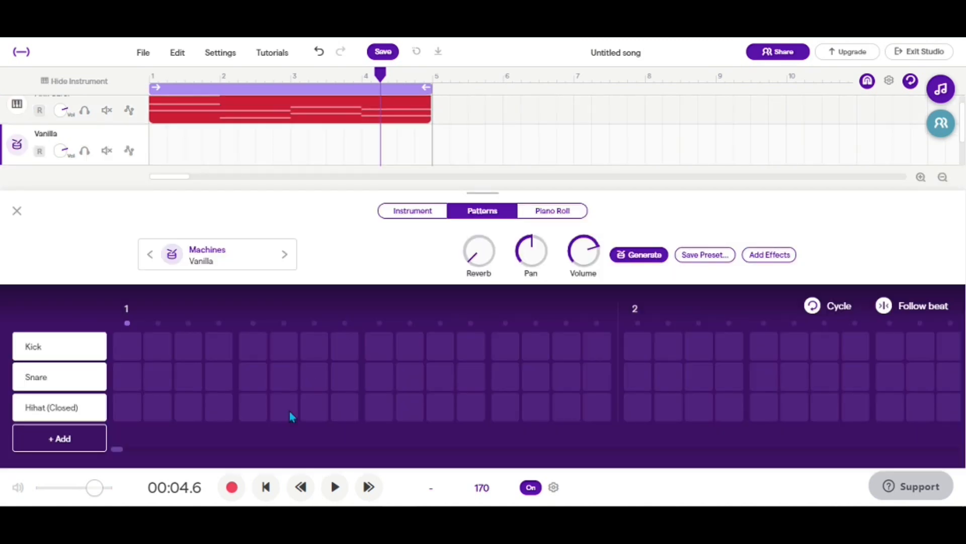
Return the playhead to the start and place closed hi-hats on every second step of bar 1 in the Vanilla pattern
{"action": "left_click", "coordinate": [265, 487]}
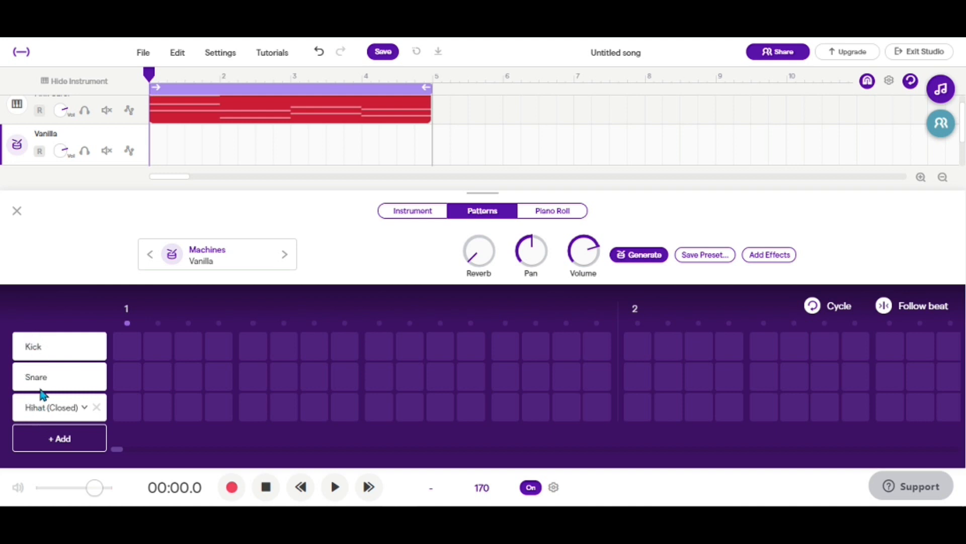
{"action": "scroll", "coordinate": [205, 146], "scroll_direction": "up", "scroll_amount": 1}
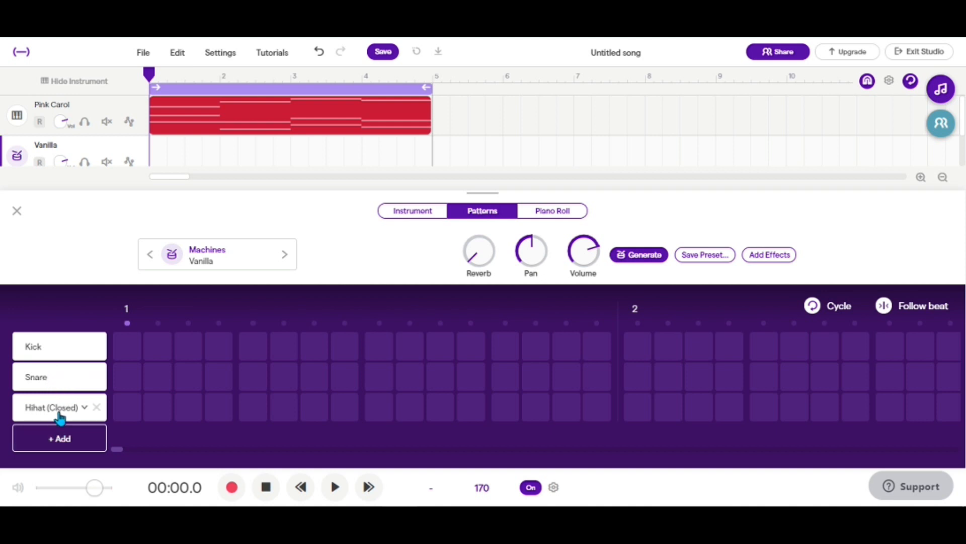
{"action": "left_click", "coordinate": [123, 407]}
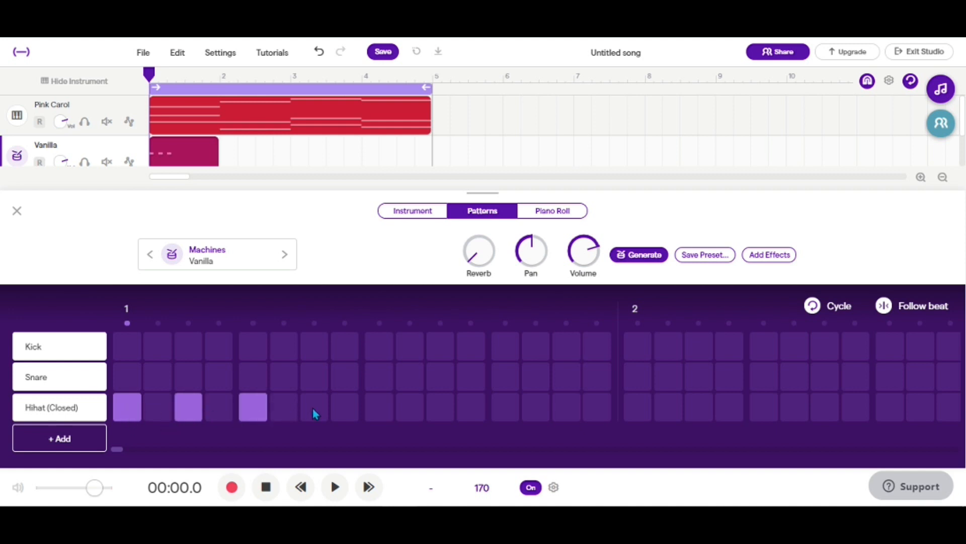
{"action": "left_click", "coordinate": [378, 411]}
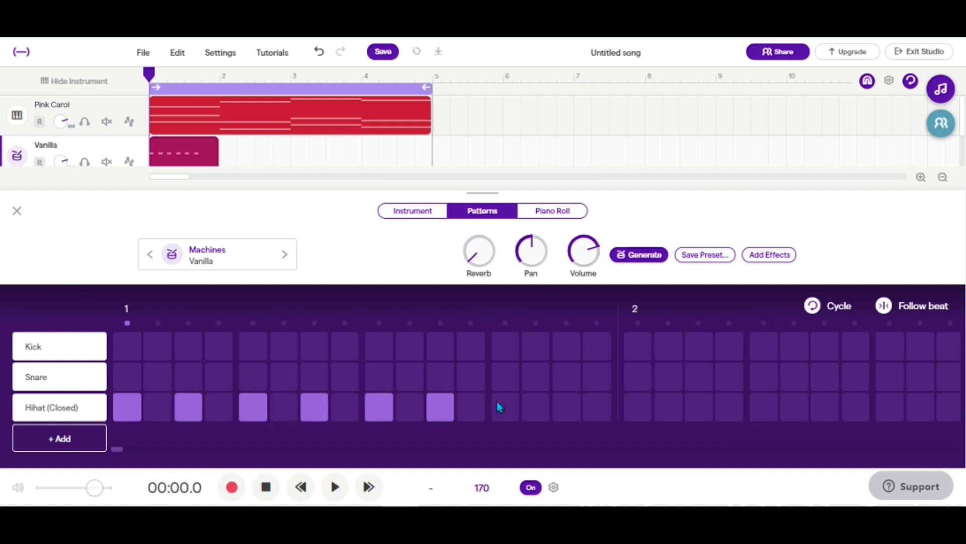
Play bar 1 to check the hi-hats with the chords, and return the playhead to the start
{"action": "key", "text": "space"}
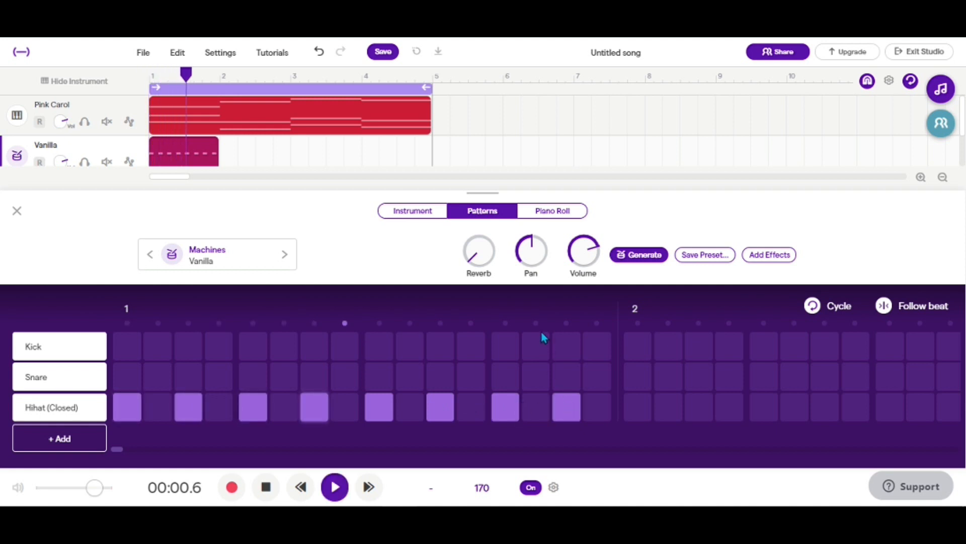
{"action": "key", "text": "space"}
{"action": "left_click", "coordinate": [261, 486]}
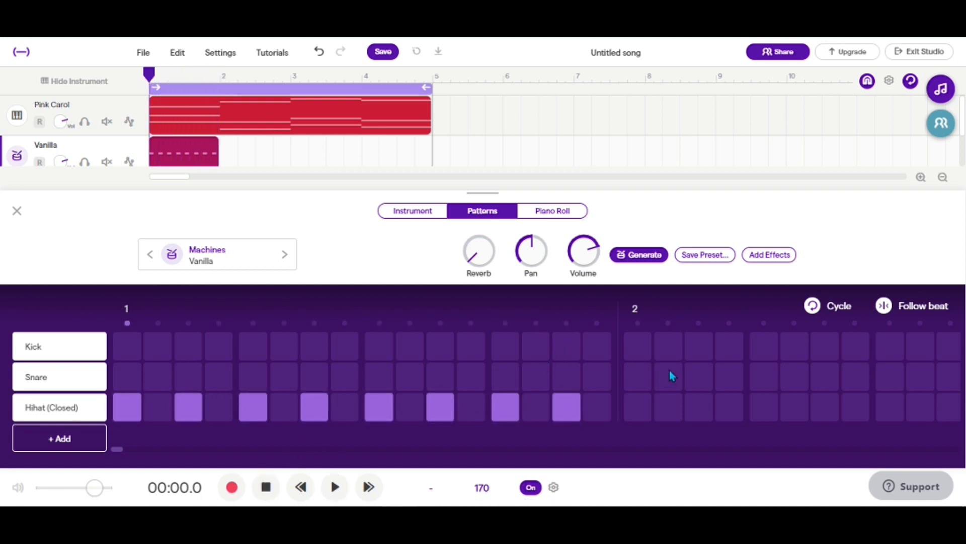
Place closed hi-hats on every second step of bar 2 in the Vanilla pattern
{"action": "left_click", "coordinate": [633, 409]}
{"action": "left_click", "coordinate": [669, 408]}
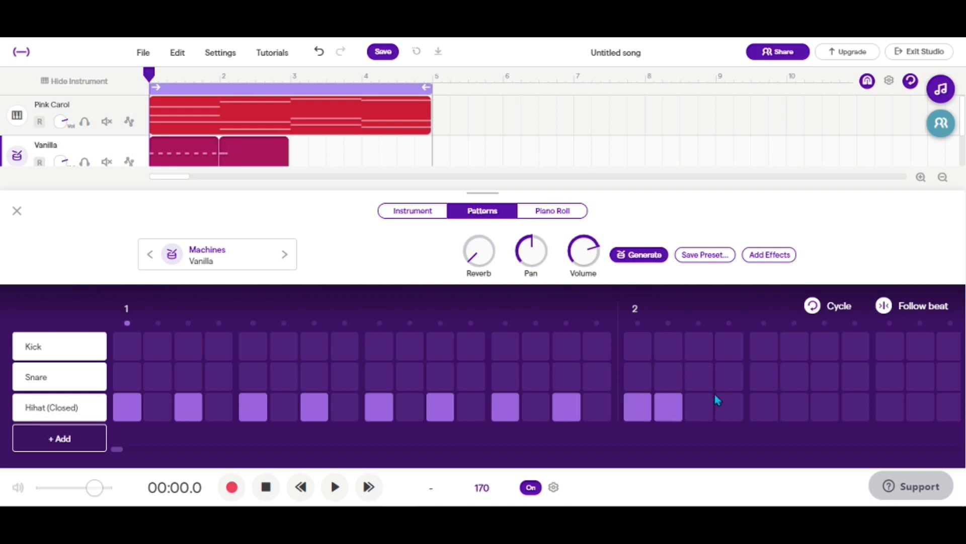
{"action": "left_click", "coordinate": [697, 407]}
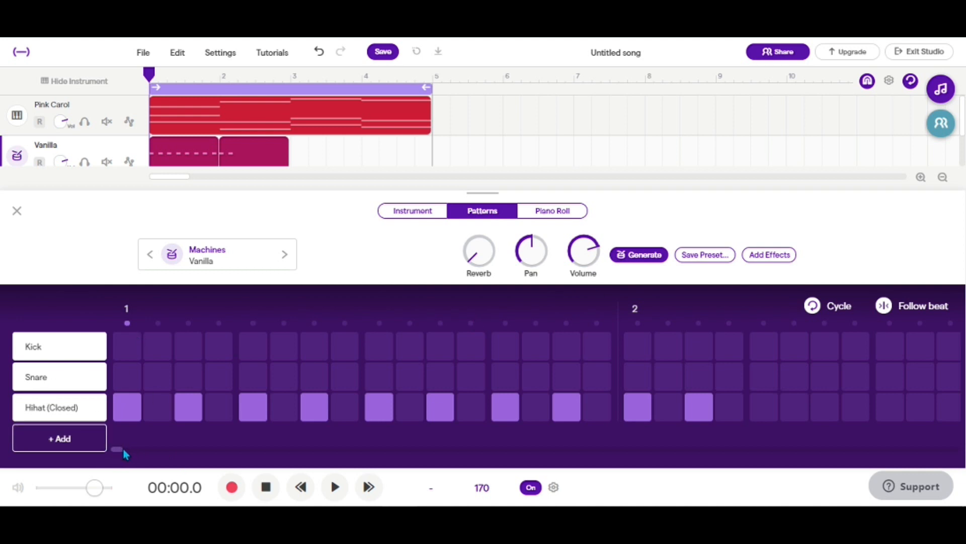
{"action": "left_click_drag", "start_coordinate": [116, 449], "coordinate": [119, 453]}
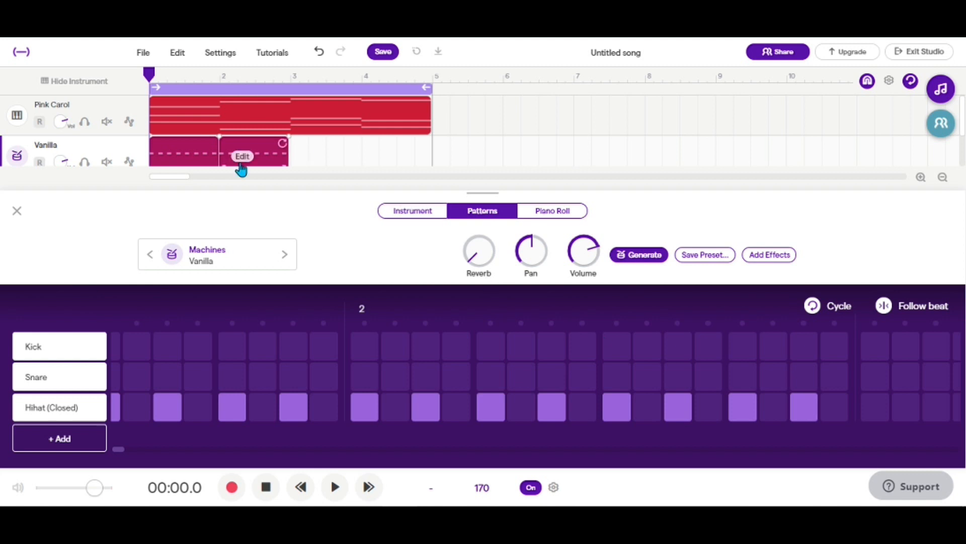
Close the pattern editor and merge the two Vanilla drum regions in bars 1 and 2 into one
{"action": "left_click", "coordinate": [17, 211]}
{"action": "left_click_drag", "start_coordinate": [257, 201], "coordinate": [169, 171]}
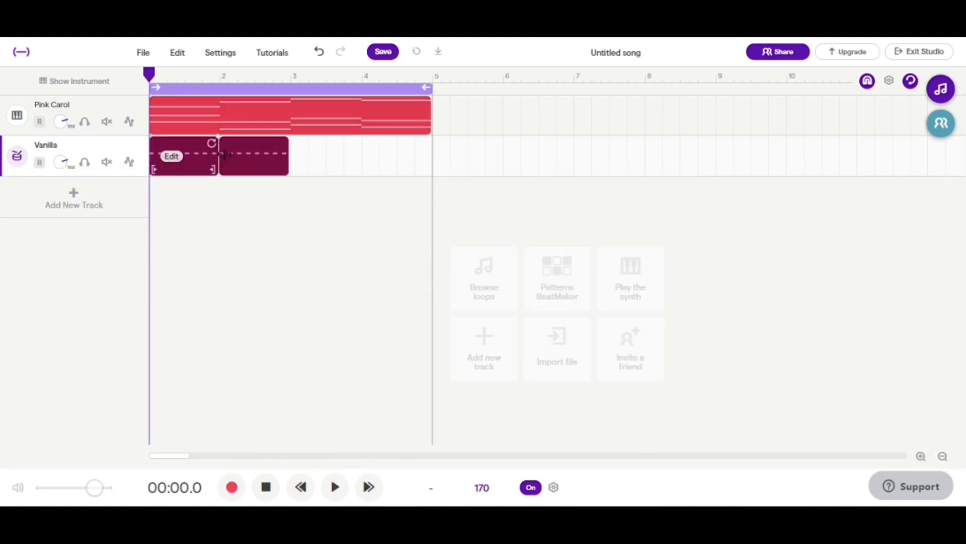
{"action": "right_click", "coordinate": [257, 177]}
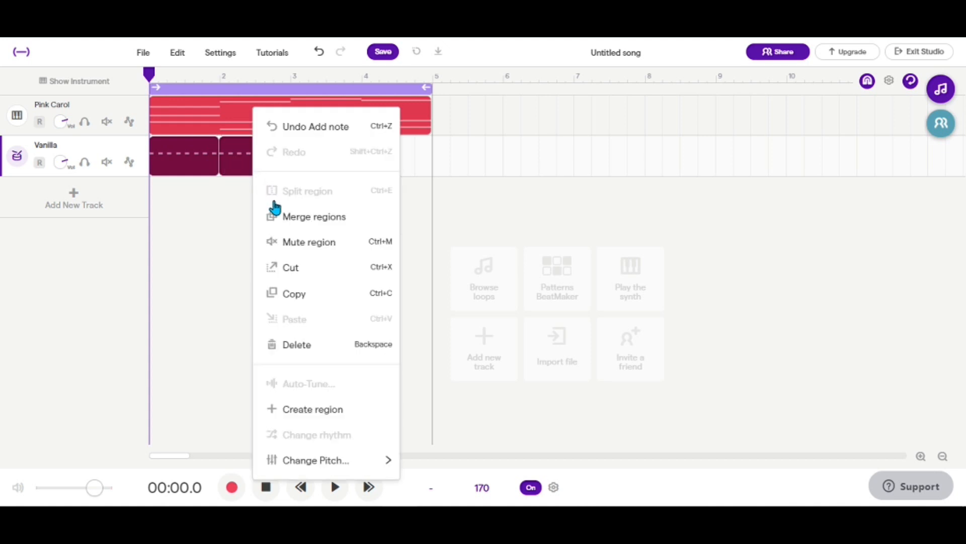
{"action": "left_click", "coordinate": [315, 217]}
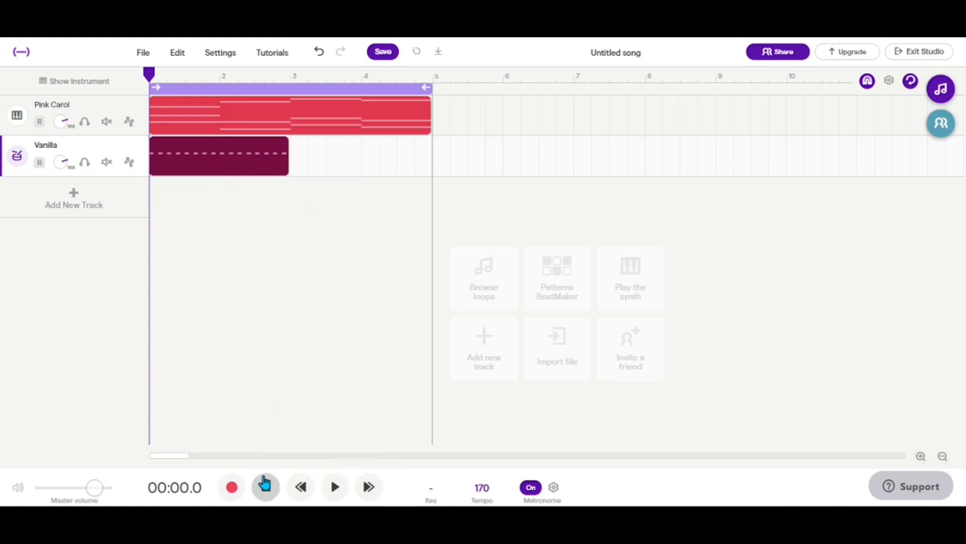
Open the merged Vanilla region in the pattern editor and place a snare on step 9 of bars 1 and 2
{"action": "right_click", "coordinate": [176, 159]}
{"action": "left_click", "coordinate": [204, 175]}
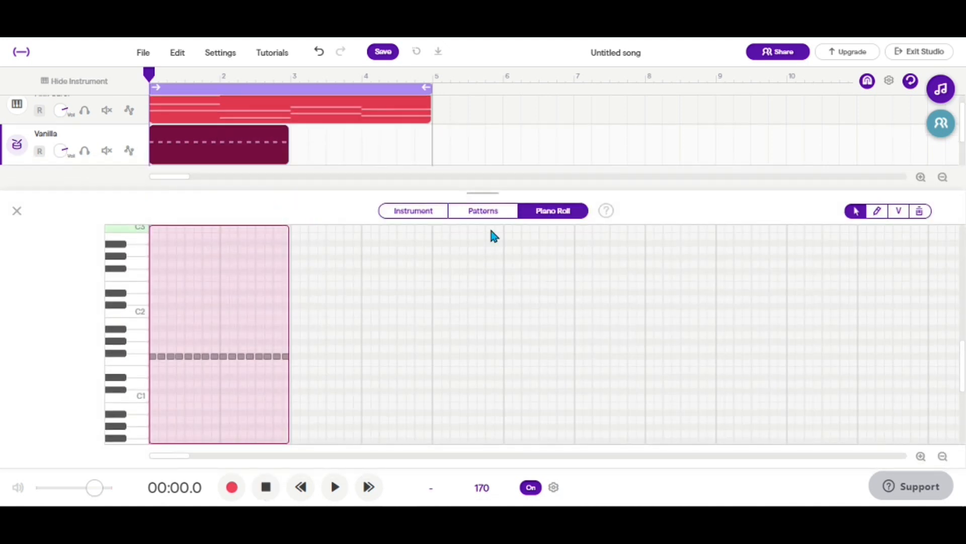
{"action": "left_click", "coordinate": [415, 212]}
{"action": "left_click", "coordinate": [481, 212]}
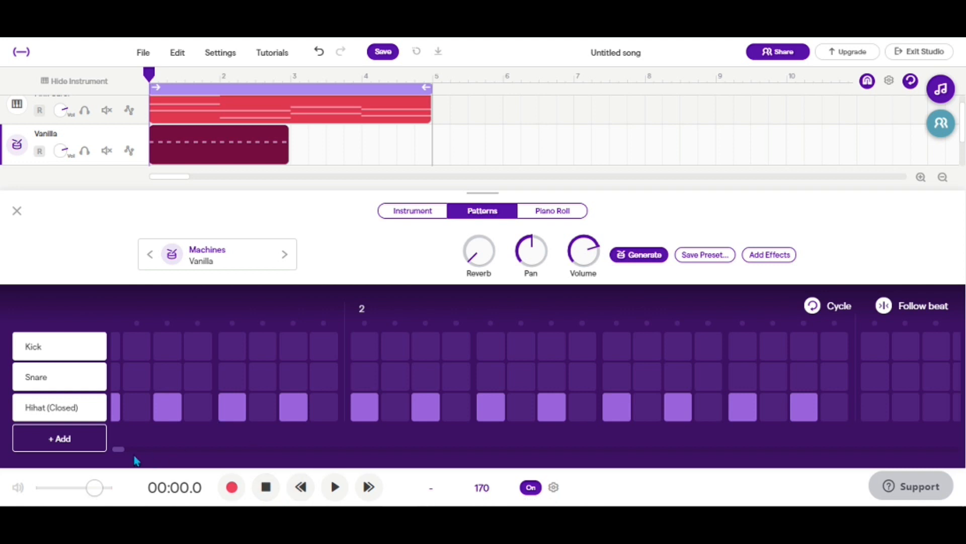
{"action": "left_click_drag", "start_coordinate": [122, 447], "coordinate": [70, 448]}
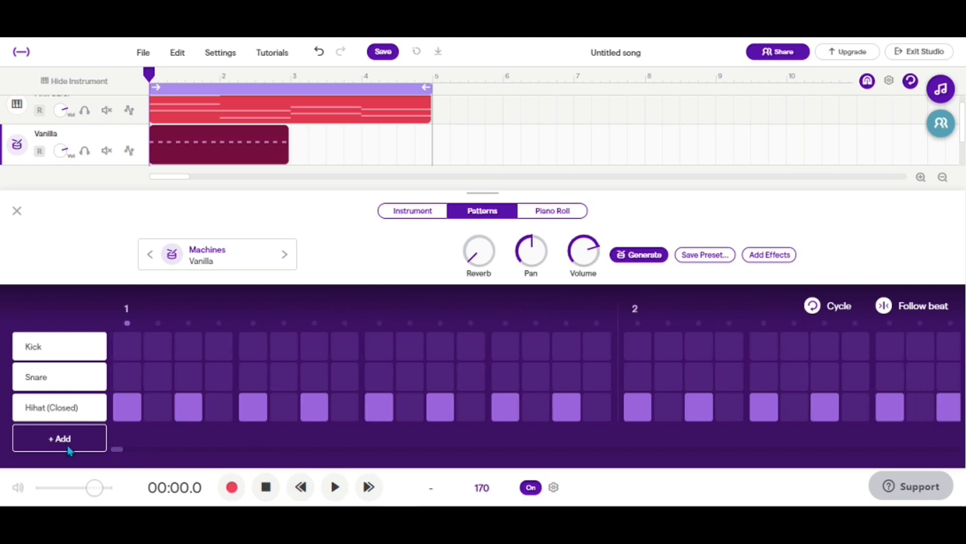
{"action": "left_click", "coordinate": [372, 386]}
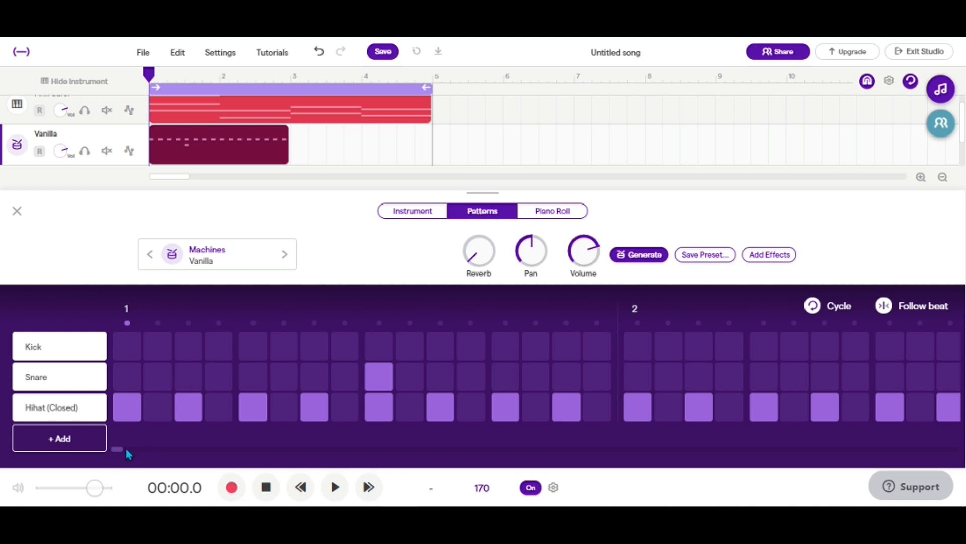
{"action": "key", "text": "space"}
{"action": "key", "text": "space"}
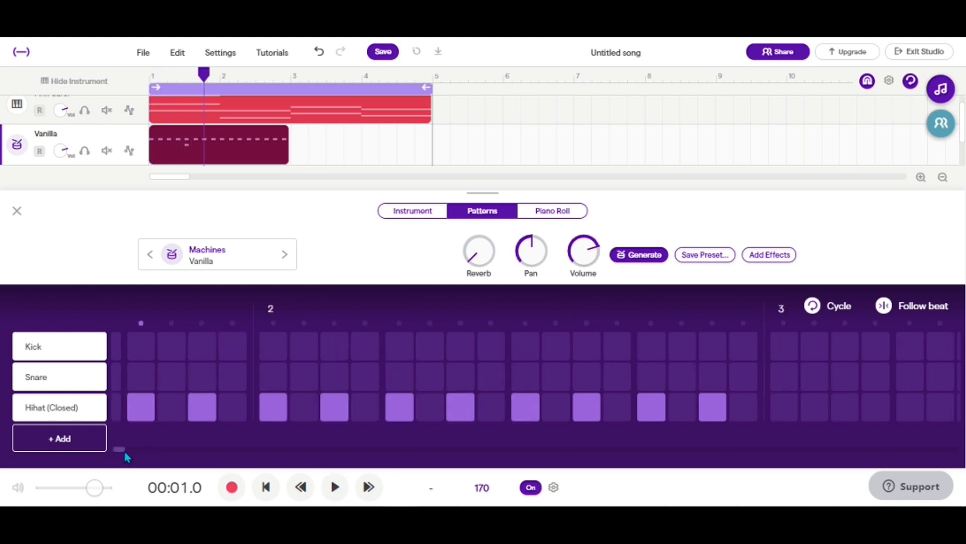
{"action": "left_click_drag", "start_coordinate": [124, 452], "coordinate": [122, 446]}
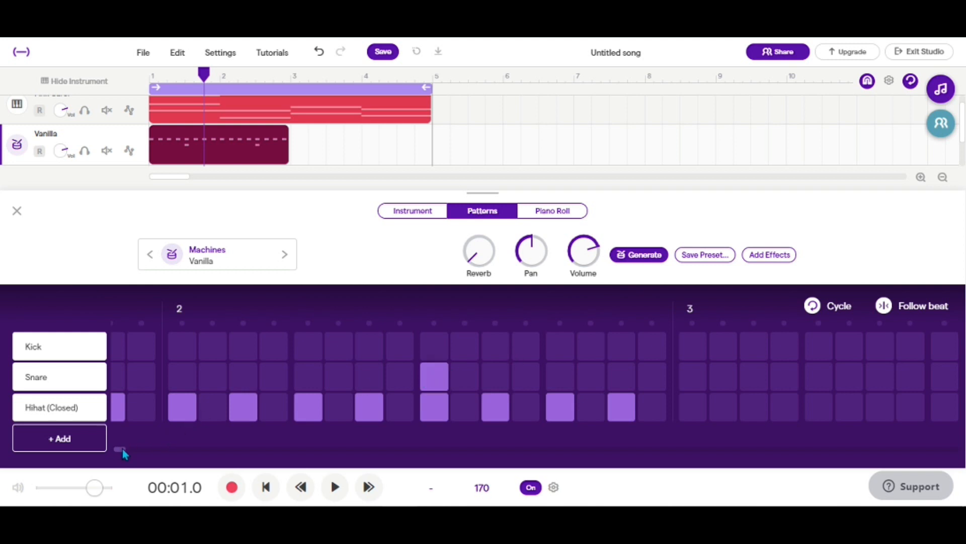
{"action": "left_click_drag", "start_coordinate": [122, 449], "coordinate": [71, 453]}
Show the Vanilla region in the piano roll and play its two bars from the start
{"action": "left_click", "coordinate": [567, 214]}
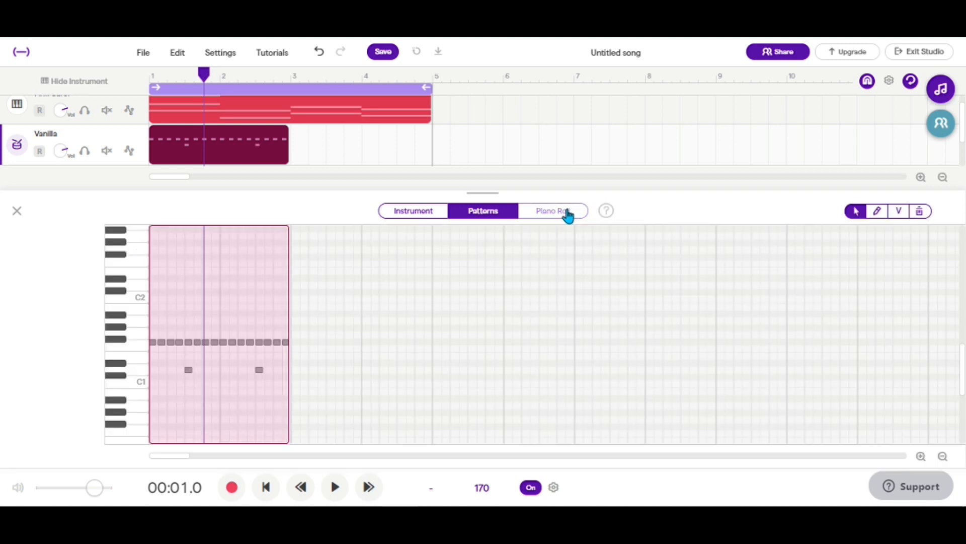
{"action": "left_click", "coordinate": [920, 457]}
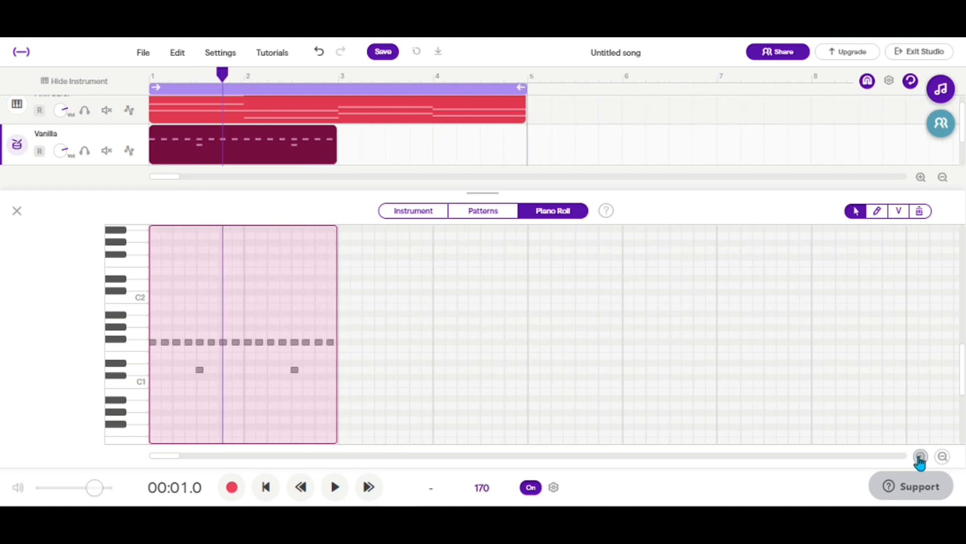
{"action": "left_click", "coordinate": [921, 457]}
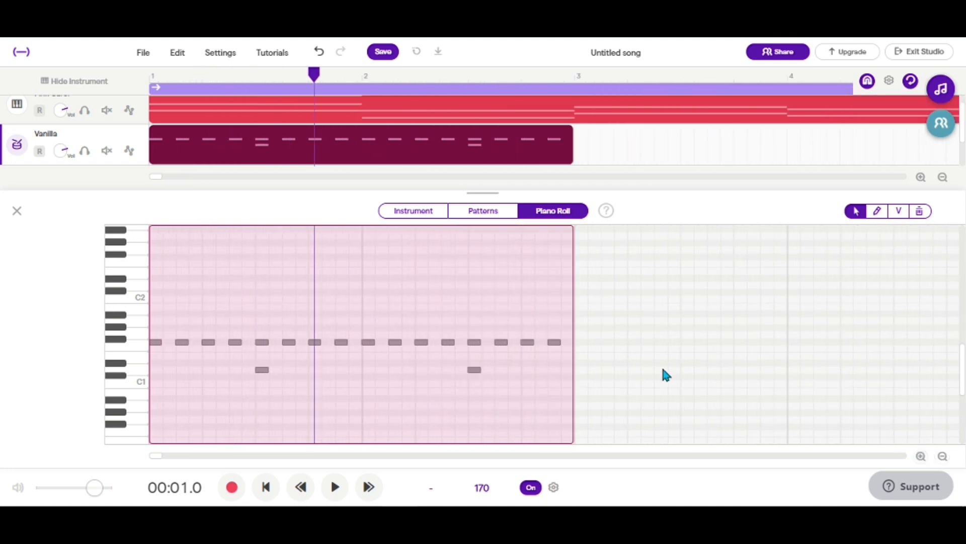
{"action": "left_click", "coordinate": [266, 487]}
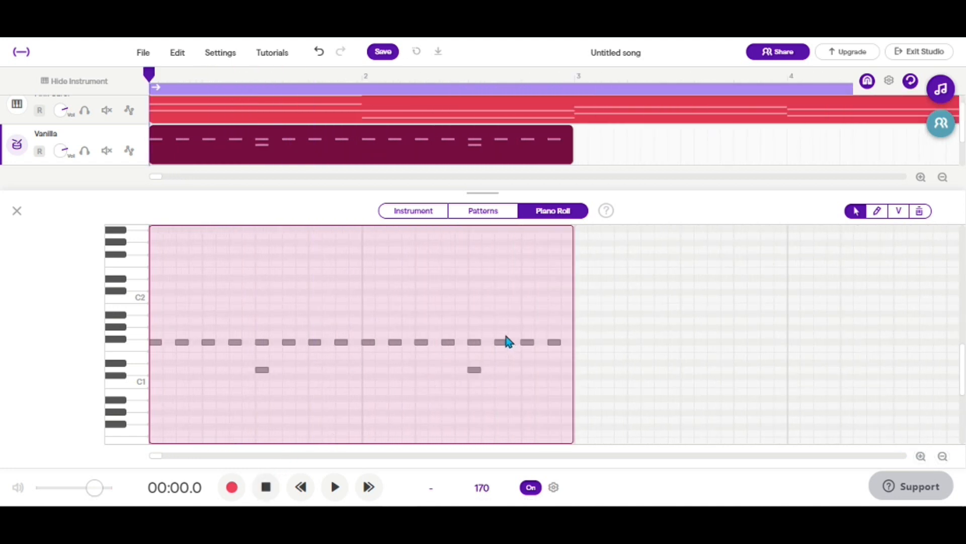
{"action": "key", "text": "space"}
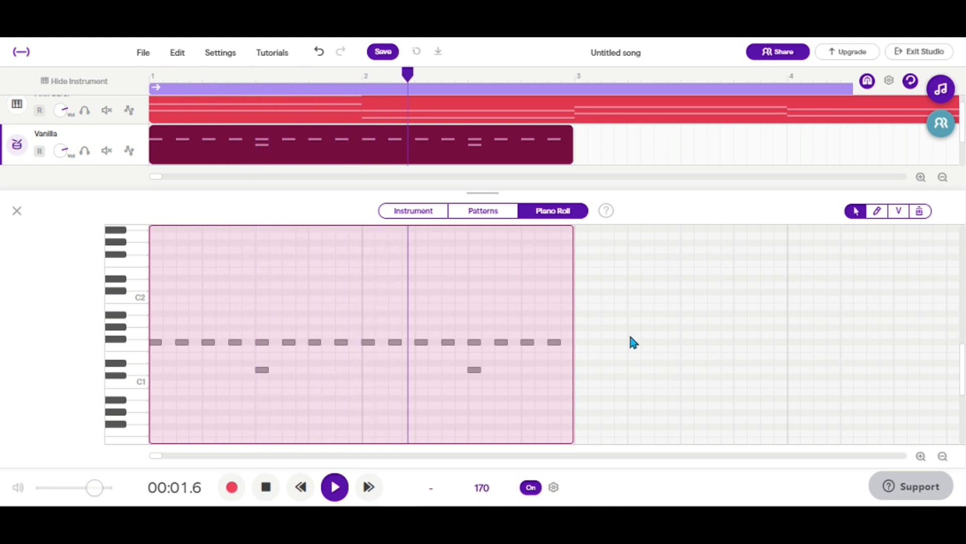
{"action": "key", "text": "space"}
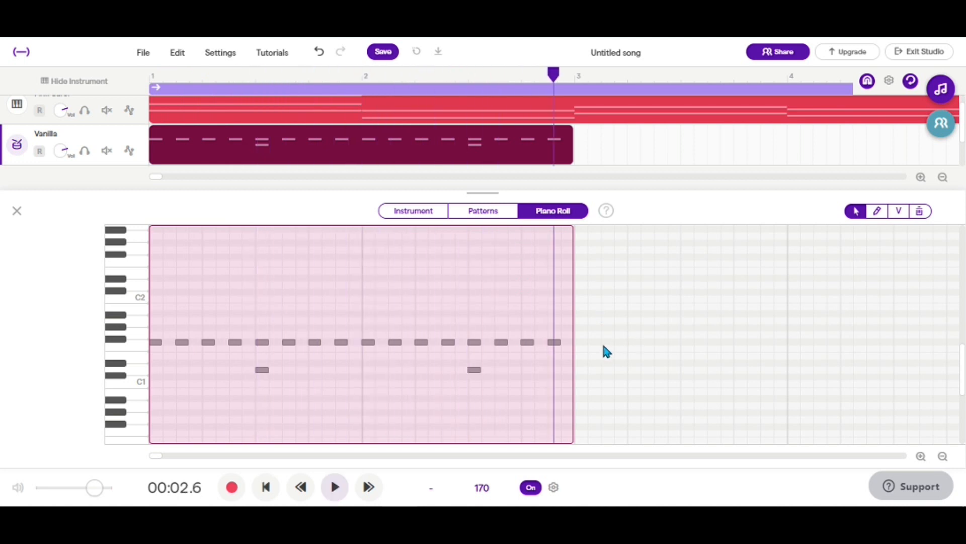
Loop the two-bar Vanilla region once so it fills all four bars, and return the playhead to the start
{"action": "left_click", "coordinate": [943, 456]}
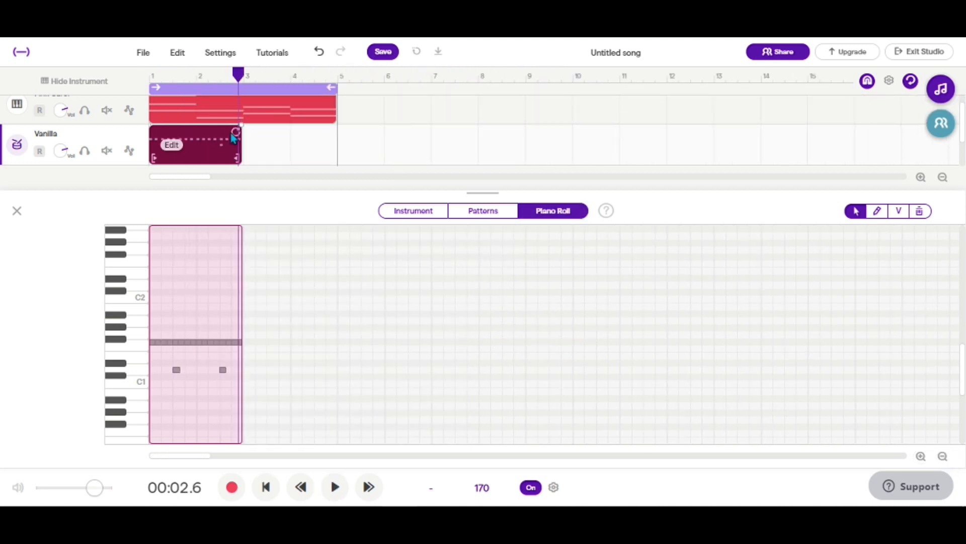
{"action": "left_click_drag", "start_coordinate": [233, 142], "coordinate": [325, 151]}
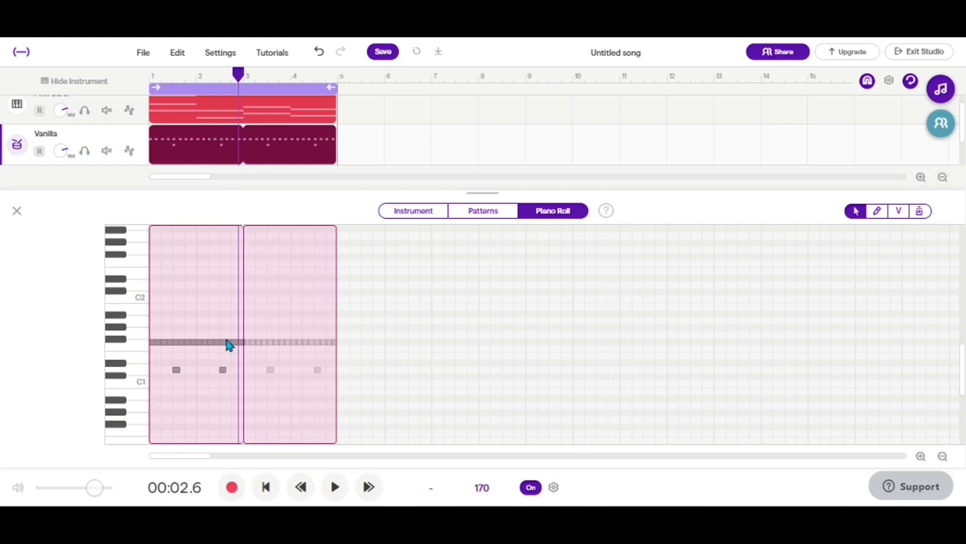
{"action": "left_click", "coordinate": [266, 487]}
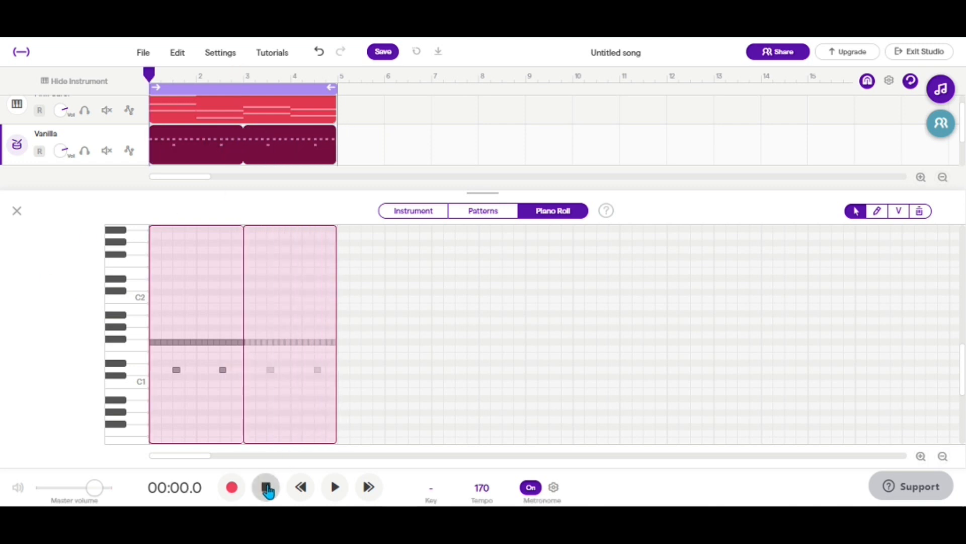
Draw a C1 kick note at the start of bar 1 with the pencil tool and shorten it to one sixteenth step
{"action": "left_click", "coordinate": [923, 456]}
{"action": "left_click", "coordinate": [922, 457]}
{"action": "left_click", "coordinate": [922, 457]}
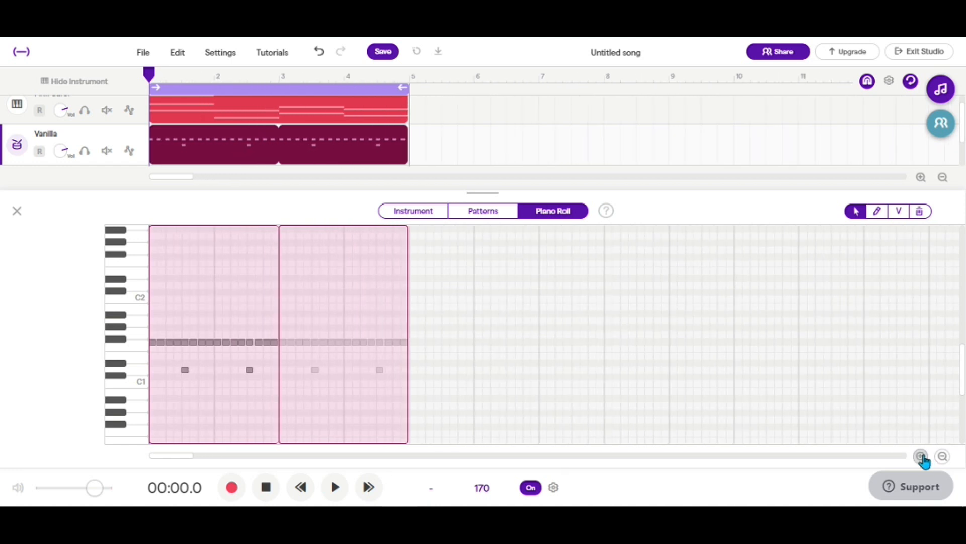
{"action": "left_click", "coordinate": [922, 457]}
{"action": "left_click", "coordinate": [922, 457]}
{"action": "left_click", "coordinate": [922, 457]}
{"action": "left_click", "coordinate": [922, 457]}
{"action": "left_click", "coordinate": [922, 457]}
{"action": "left_click", "coordinate": [922, 457]}
{"action": "left_click", "coordinate": [922, 457]}
{"action": "left_click", "coordinate": [922, 457]}
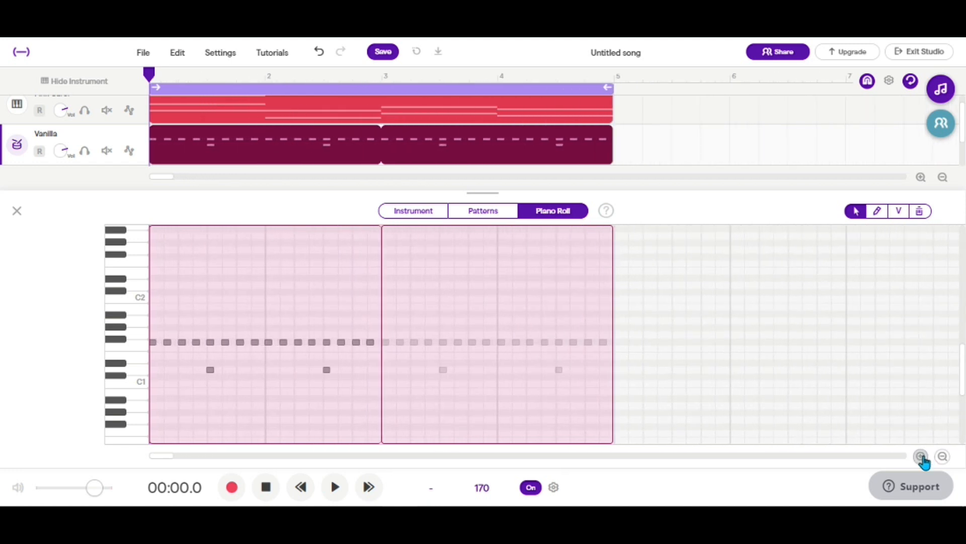
{"action": "left_click", "coordinate": [922, 457]}
{"action": "left_click", "coordinate": [922, 457]}
{"action": "left_click", "coordinate": [922, 457]}
{"action": "left_click", "coordinate": [878, 212]}
{"action": "scroll", "coordinate": [694, 234], "scroll_direction": "down", "scroll_amount": 2}
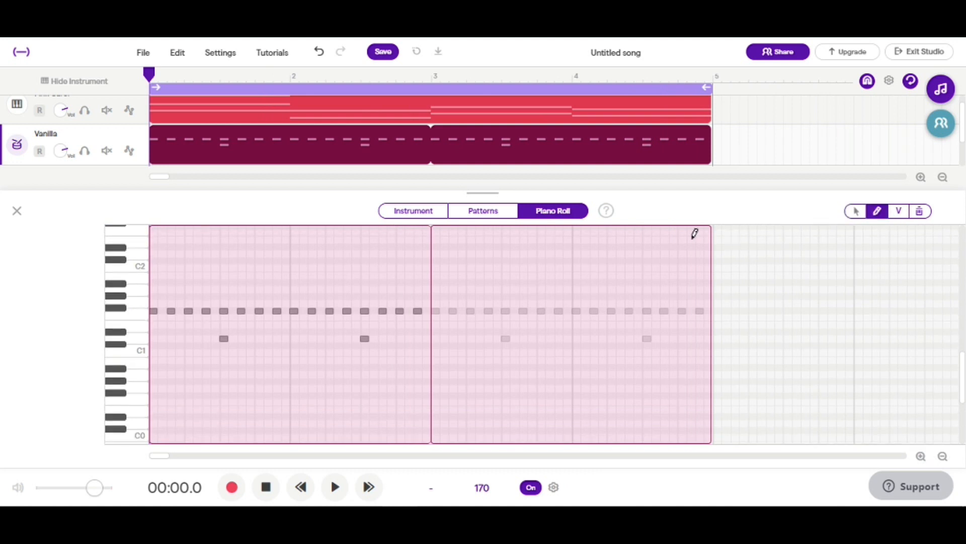
{"action": "left_click", "coordinate": [154, 355]}
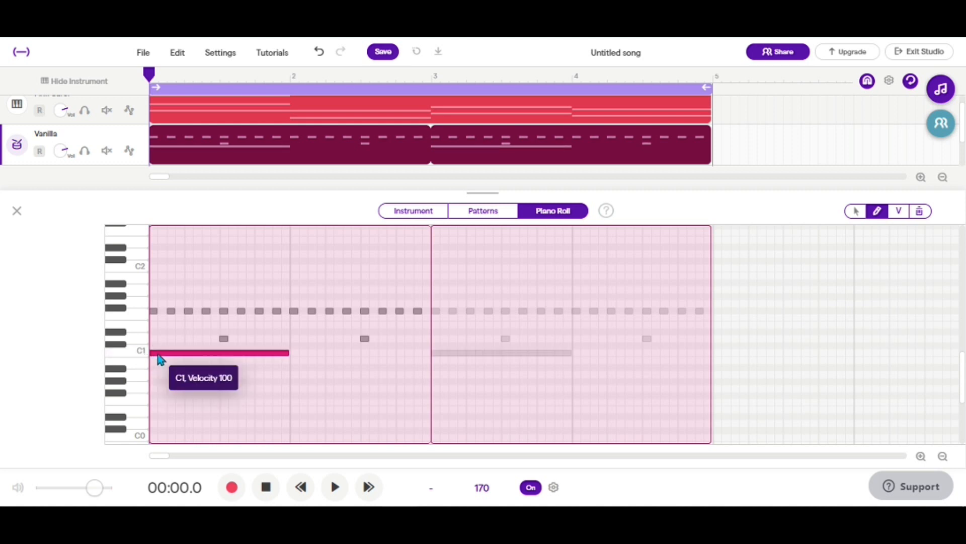
{"action": "mouse_move", "coordinate": [160, 358]}
{"action": "left_mouse_down"}
{"action": "mouse_move", "coordinate": [158, 308]}
{"action": "mouse_move", "coordinate": [161, 360]}
{"action": "left_mouse_up"}
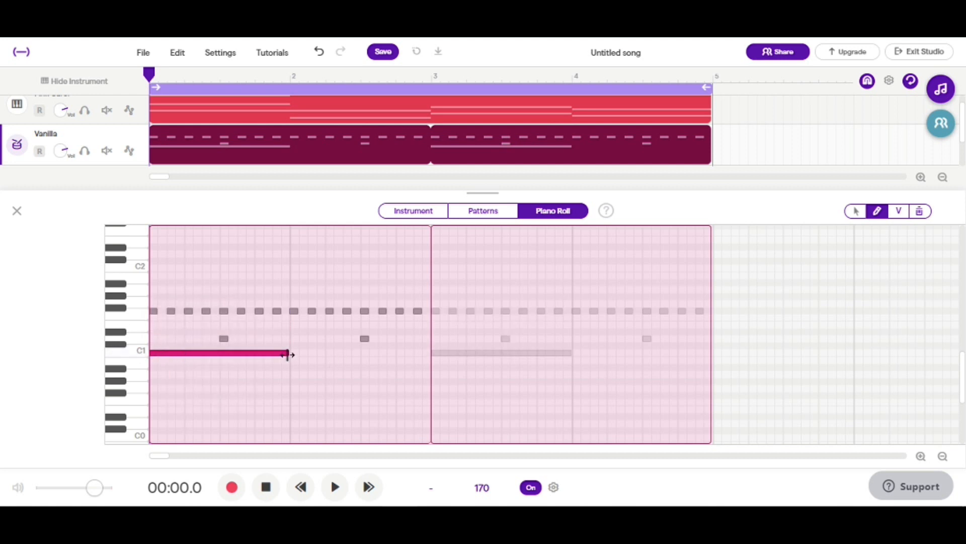
{"action": "left_click_drag", "start_coordinate": [287, 354], "coordinate": [156, 352]}
Play the beat from the start and add a C1 kick on step 7 of bar 1
{"action": "left_click", "coordinate": [921, 456]}
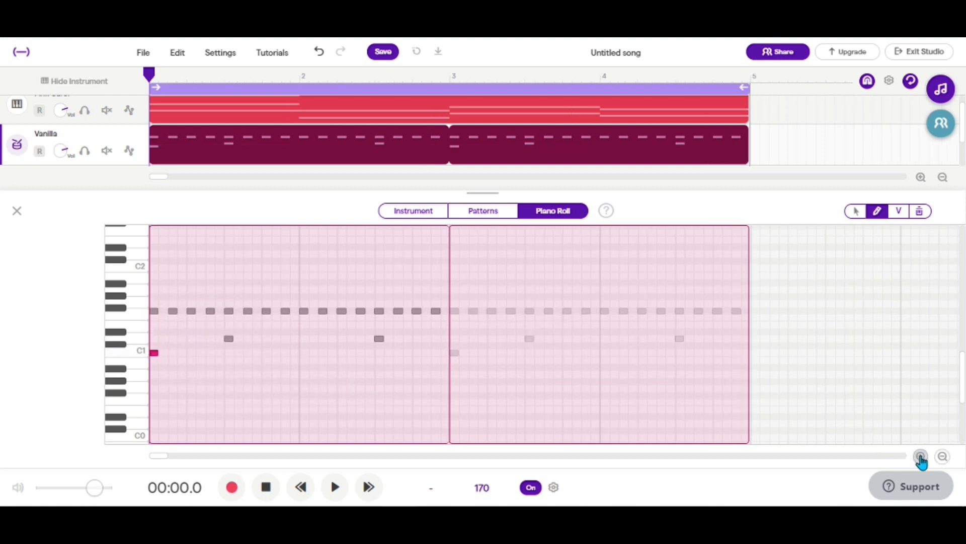
{"action": "key", "text": "space"}
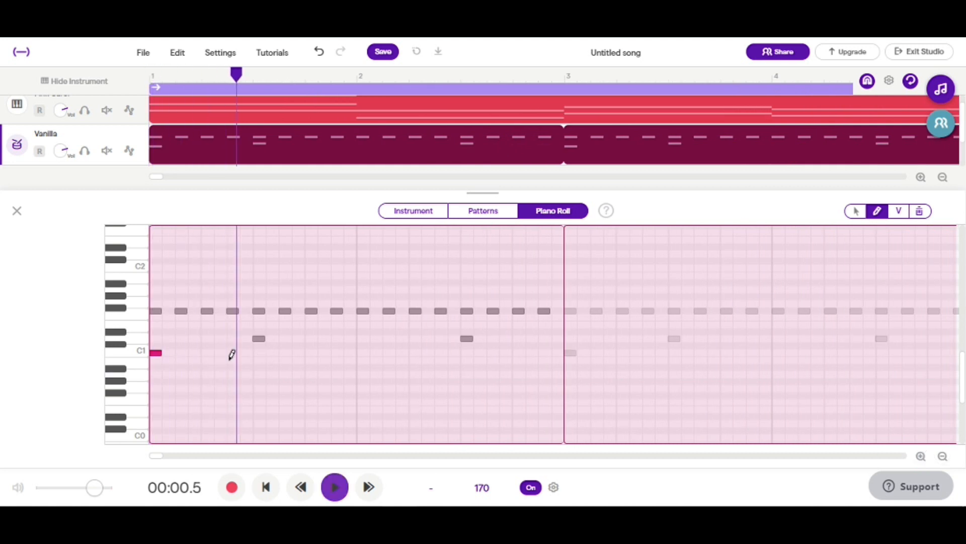
{"action": "left_click", "coordinate": [232, 352]}
Turn the metronome off, replay the beat from the start, and add C1 kicks on steps 13 and 15 of bar 1
{"action": "left_click", "coordinate": [296, 492]}
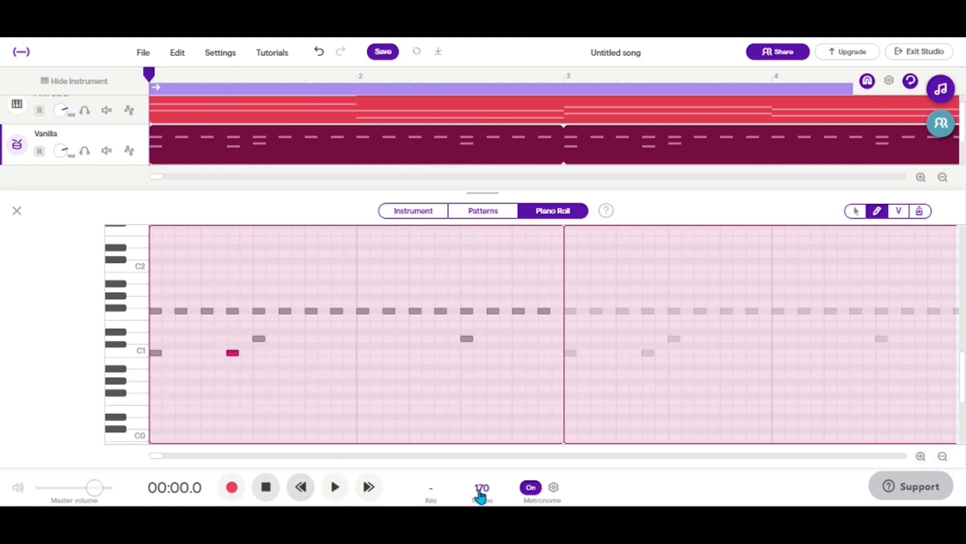
{"action": "left_click", "coordinate": [532, 489]}
{"action": "key", "text": "space"}
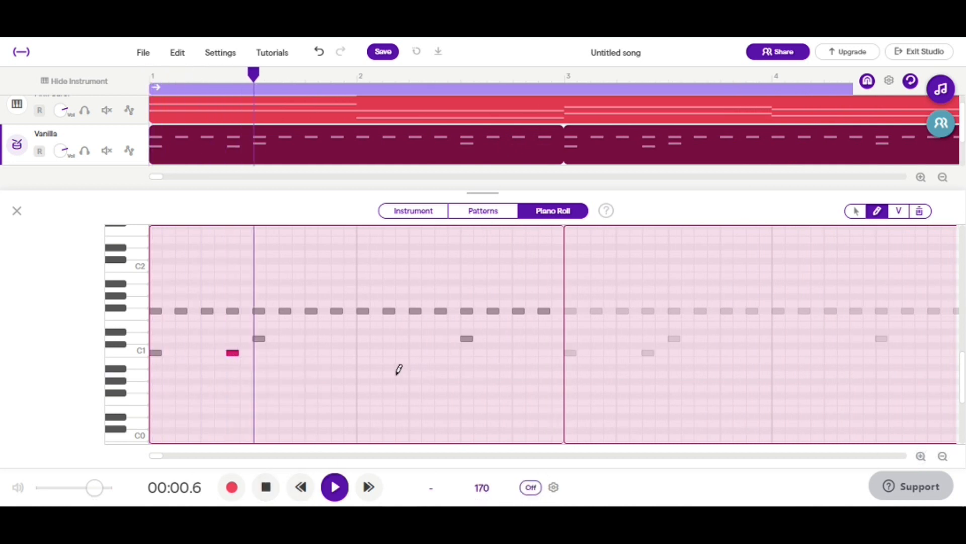
{"action": "key", "text": "space"}
{"action": "left_click", "coordinate": [301, 354]}
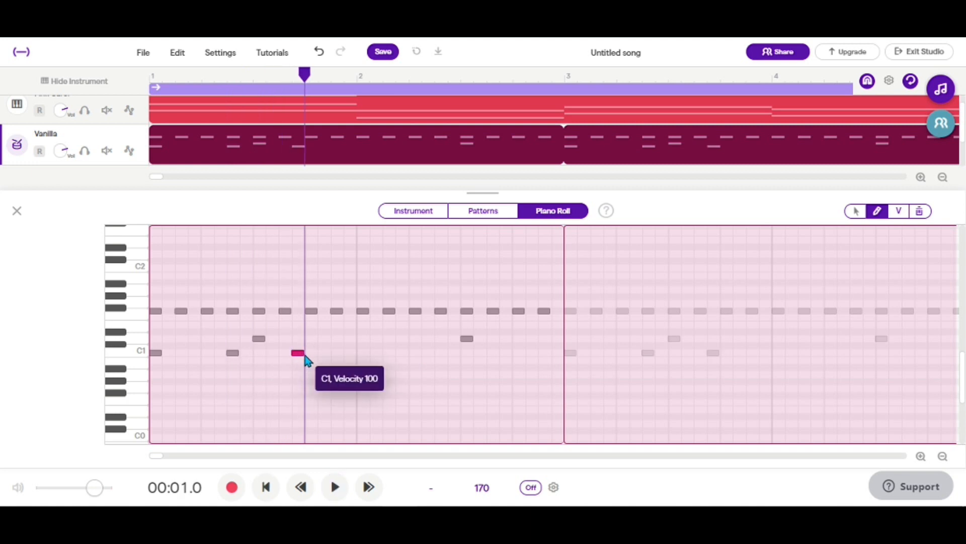
{"action": "left_click_drag", "start_coordinate": [303, 355], "coordinate": [342, 355]}
{"action": "left_click", "coordinate": [328, 354]}
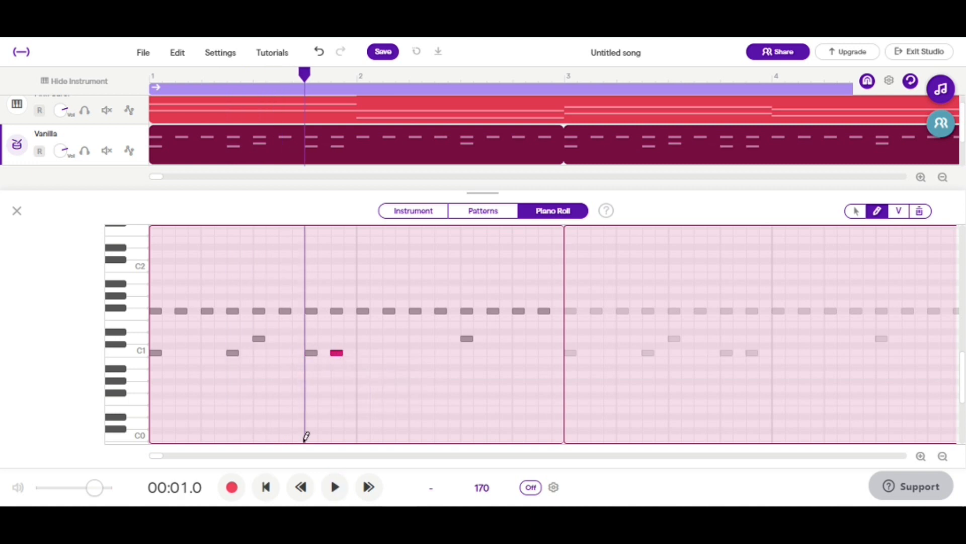
Replay bar 1 from the start and add a C1 kick on step 5 of bar 2
{"action": "left_click", "coordinate": [266, 487]}
{"action": "key", "text": "space"}
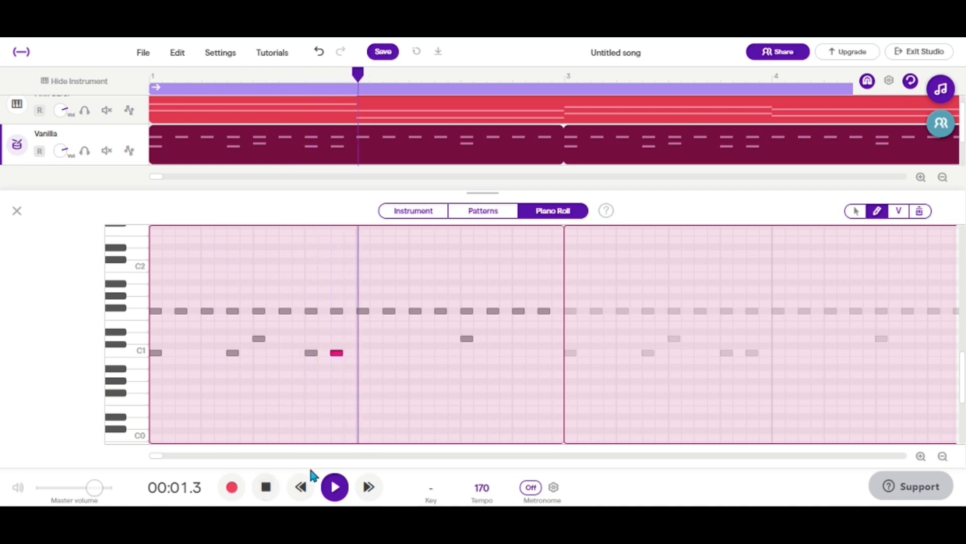
{"action": "key", "text": "space"}
{"action": "left_click", "coordinate": [415, 353]}
Replay the beat from the start and add a C1 kick on step 11 of bar 2
{"action": "left_click", "coordinate": [267, 487]}
{"action": "key", "text": "space"}
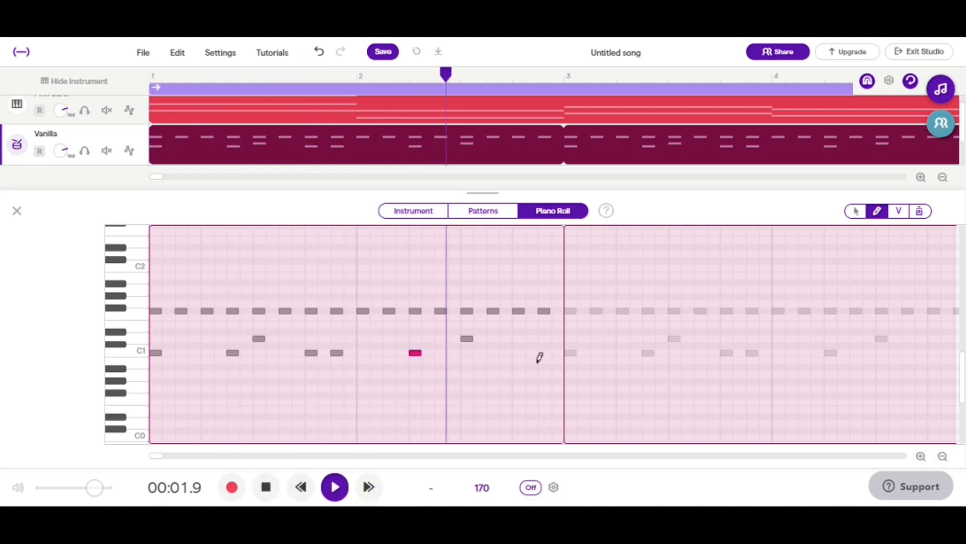
{"action": "key", "text": "space"}
{"action": "left_click", "coordinate": [480, 361]}
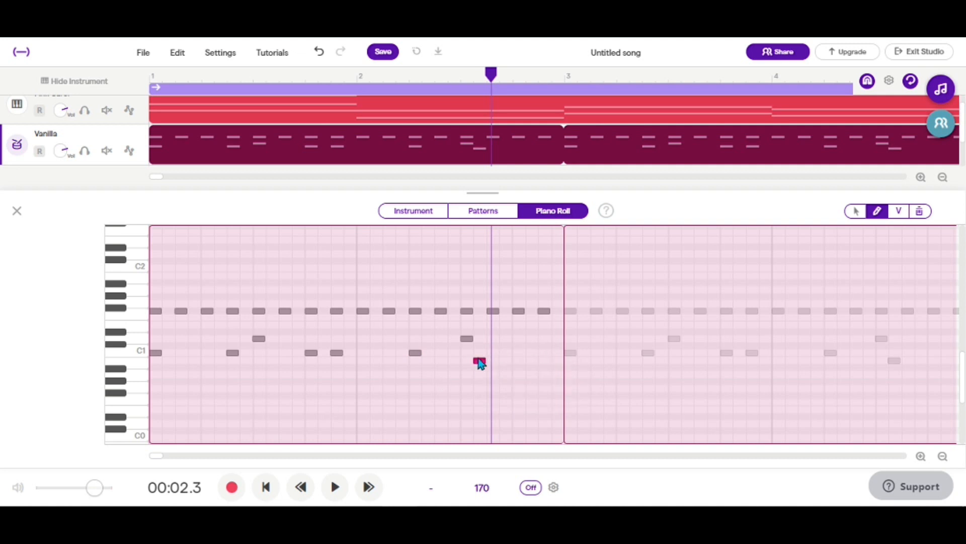
{"action": "left_click_drag", "start_coordinate": [480, 360], "coordinate": [492, 353]}
Play the drum beat from the start twice to check the complete two-bar kick pattern
{"action": "left_click", "coordinate": [266, 487]}
{"action": "key", "text": "space"}
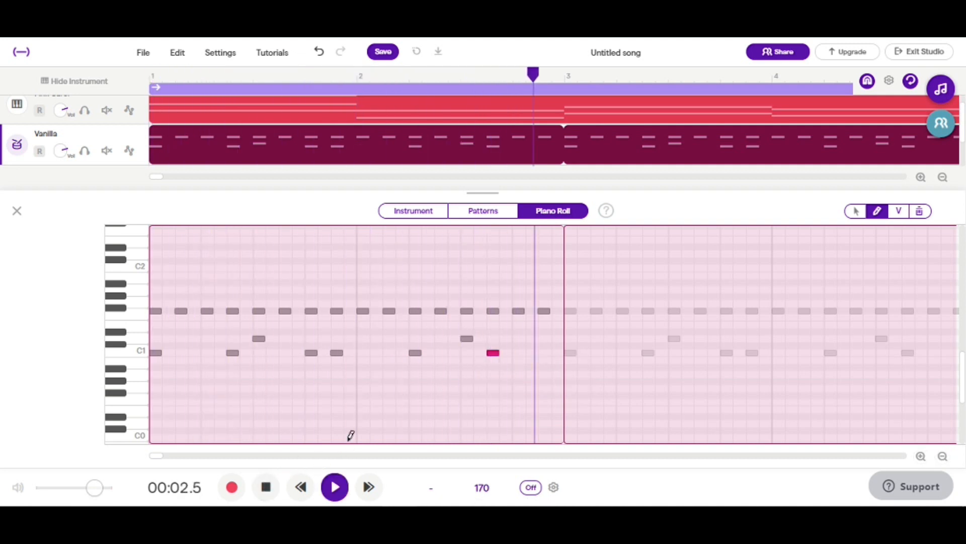
{"action": "key", "text": "space"}
{"action": "left_click", "coordinate": [283, 403]}
{"action": "left_click", "coordinate": [284, 403]}
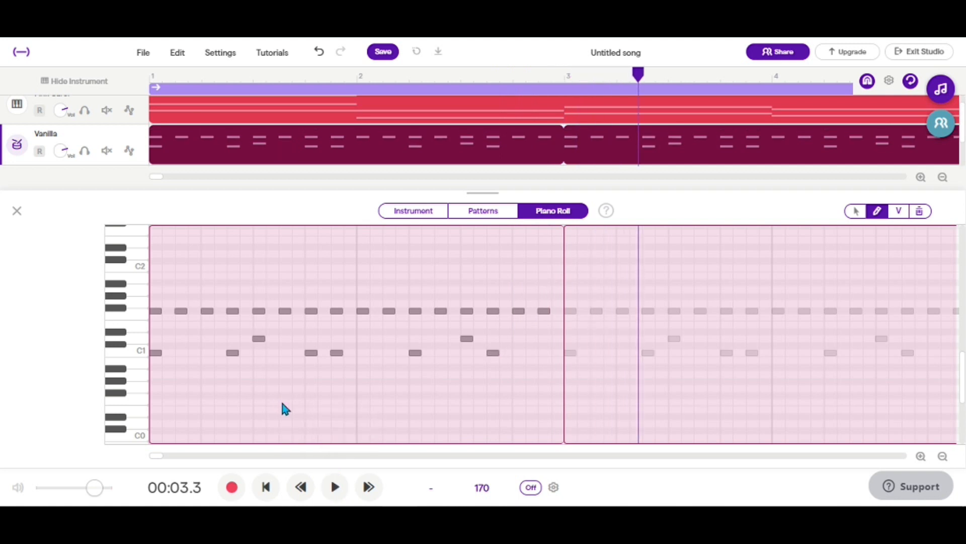
{"action": "left_click", "coordinate": [266, 487]}
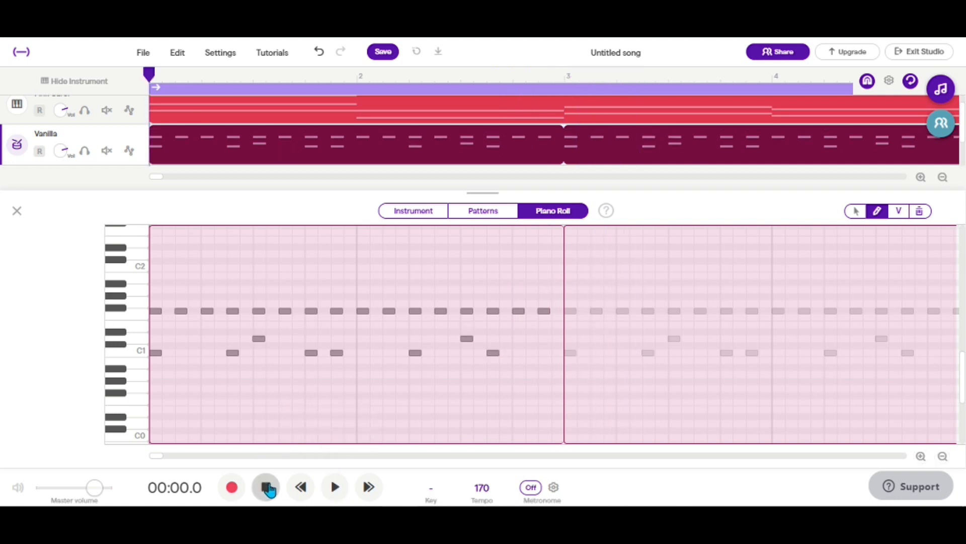
{"action": "key", "text": "space"}
{"action": "key", "text": "space"}
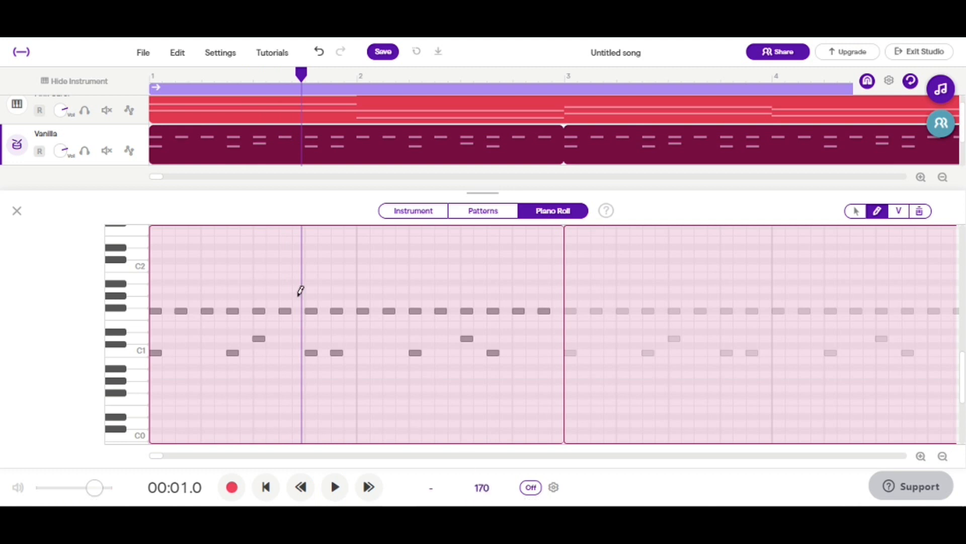
Check the song's tempo setting without changing it and return the playhead to the start
{"action": "left_click", "coordinate": [482, 490]}
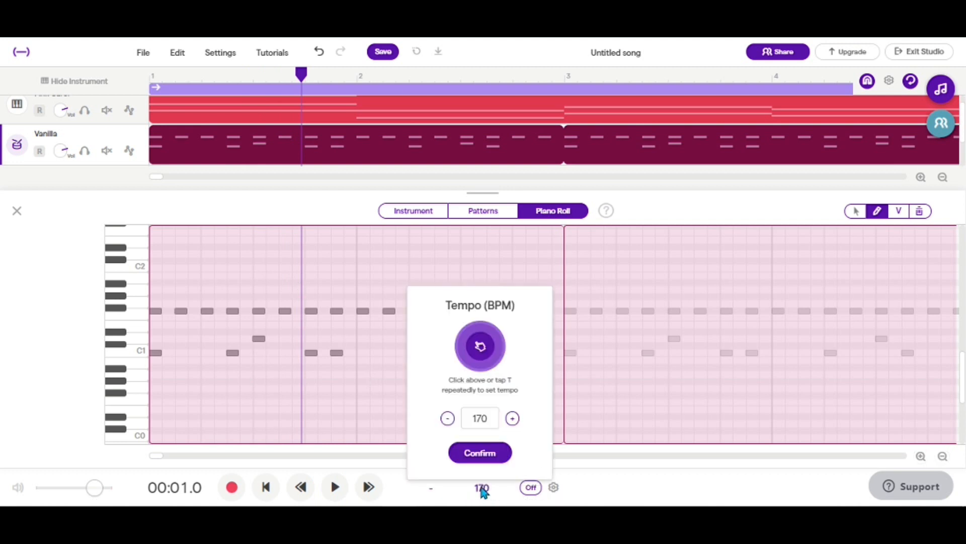
{"action": "left_click", "coordinate": [468, 453]}
{"action": "left_click", "coordinate": [266, 487]}
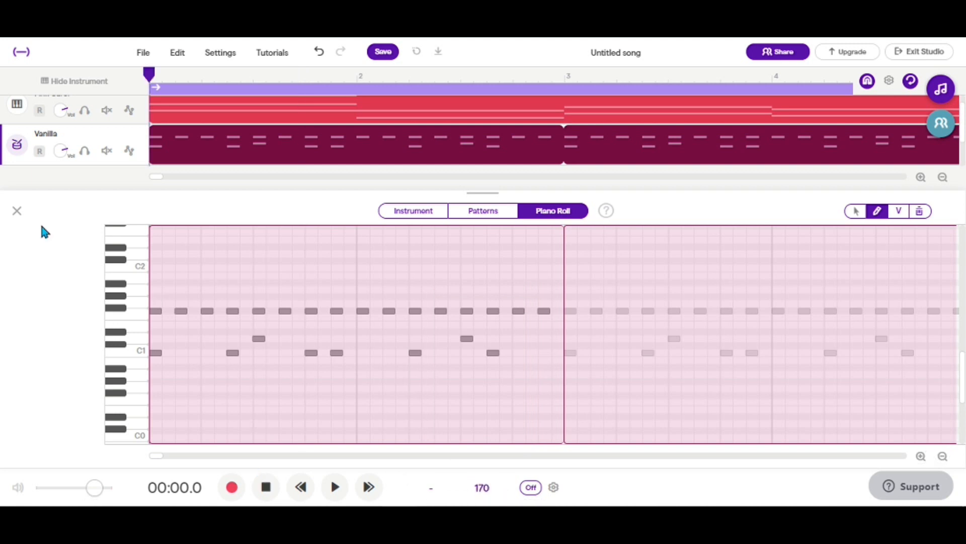
Close the piano roll, turn off cycle playback, and extend the Pink Carol and Vanilla loops together to the end of bar 8
{"action": "left_click", "coordinate": [16, 211]}
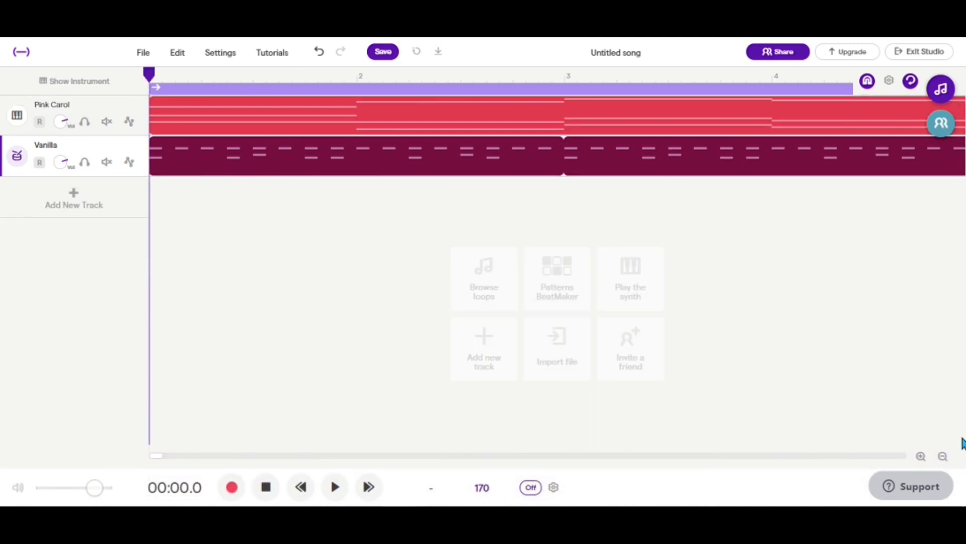
{"action": "left_click", "coordinate": [942, 456]}
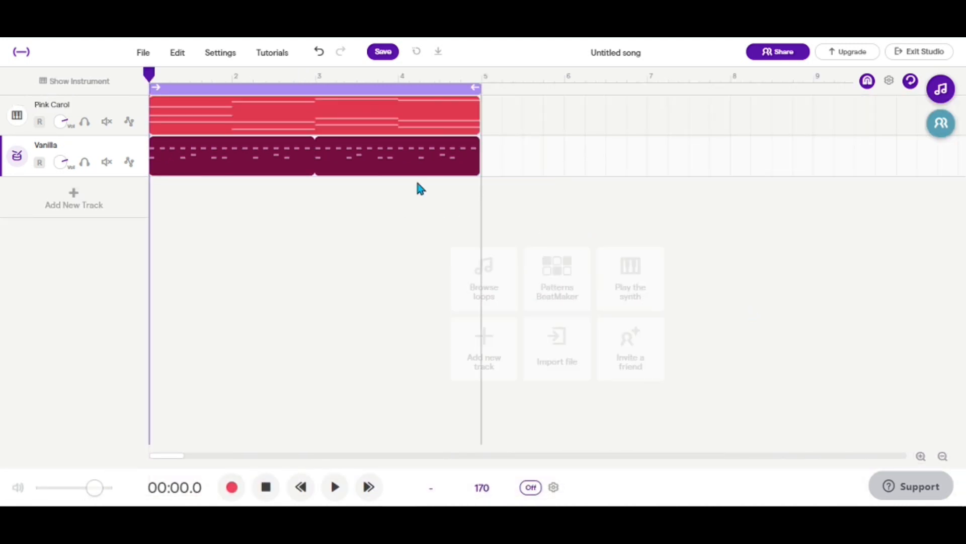
{"action": "left_click", "coordinate": [910, 82]}
{"action": "left_click_drag", "start_coordinate": [401, 227], "coordinate": [804, 113]}
{"action": "left_click", "coordinate": [831, 183]}
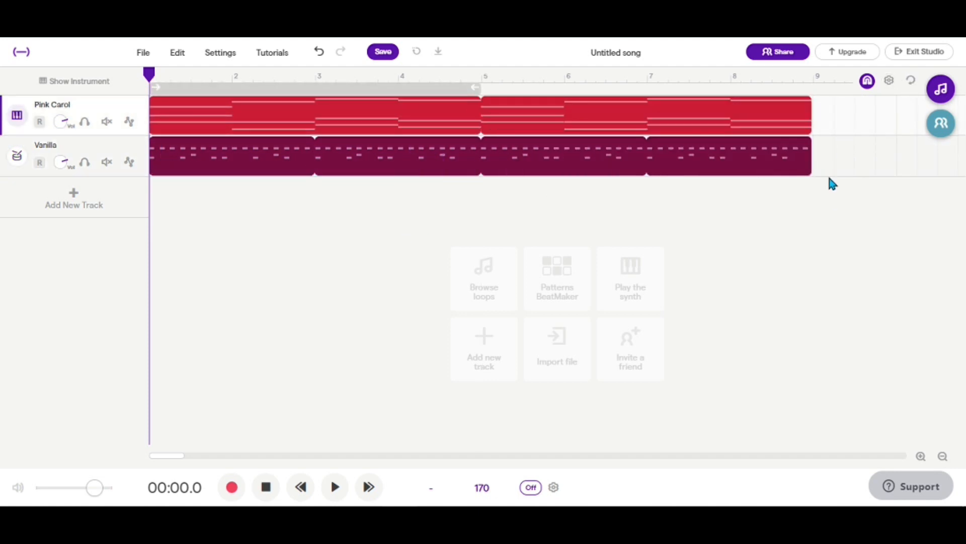
Try looping both tracks out to the end of bar 12, and shorten them back to the end of bar 8
{"action": "left_click", "coordinate": [935, 457]}
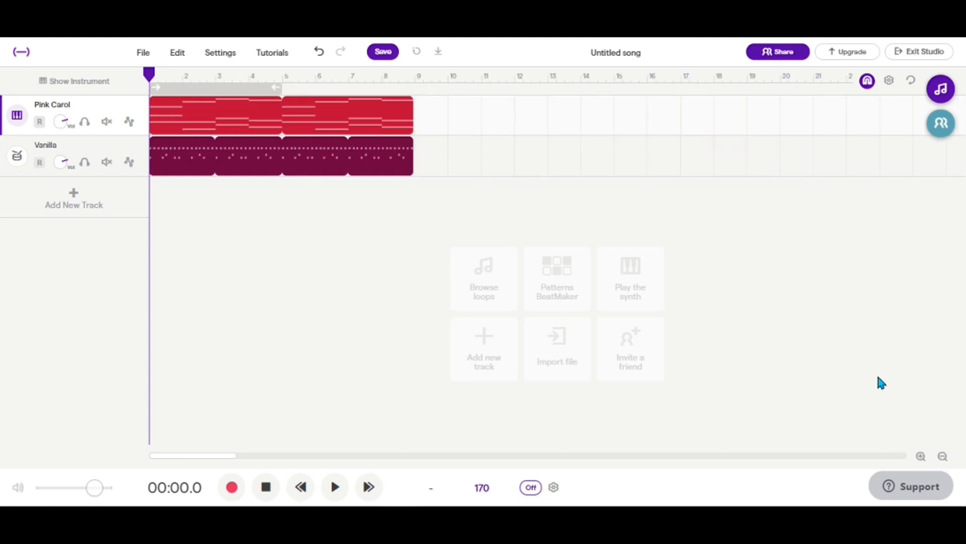
{"action": "left_click", "coordinate": [921, 457]}
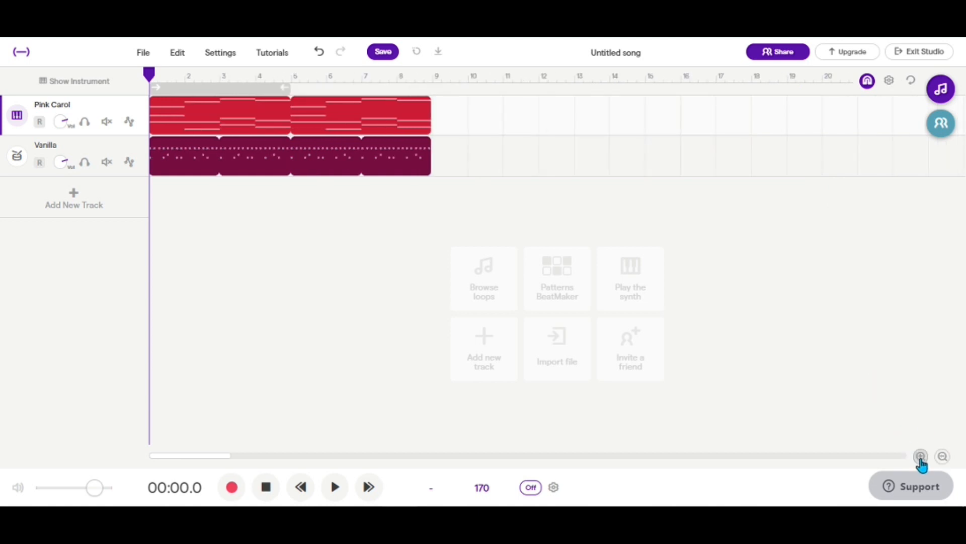
{"action": "left_click_drag", "start_coordinate": [239, 229], "coordinate": [565, 108]}
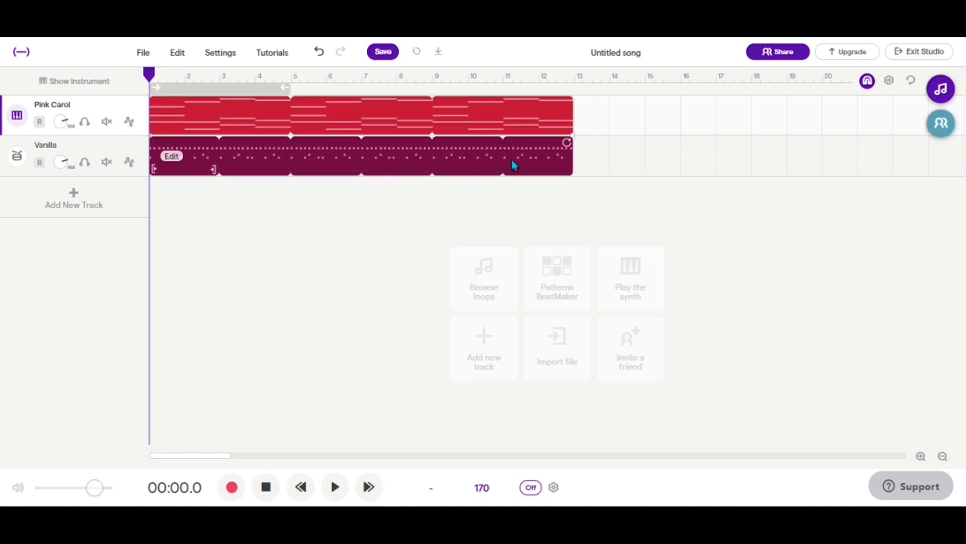
{"action": "left_click", "coordinate": [325, 291]}
{"action": "left_click", "coordinate": [266, 487]}
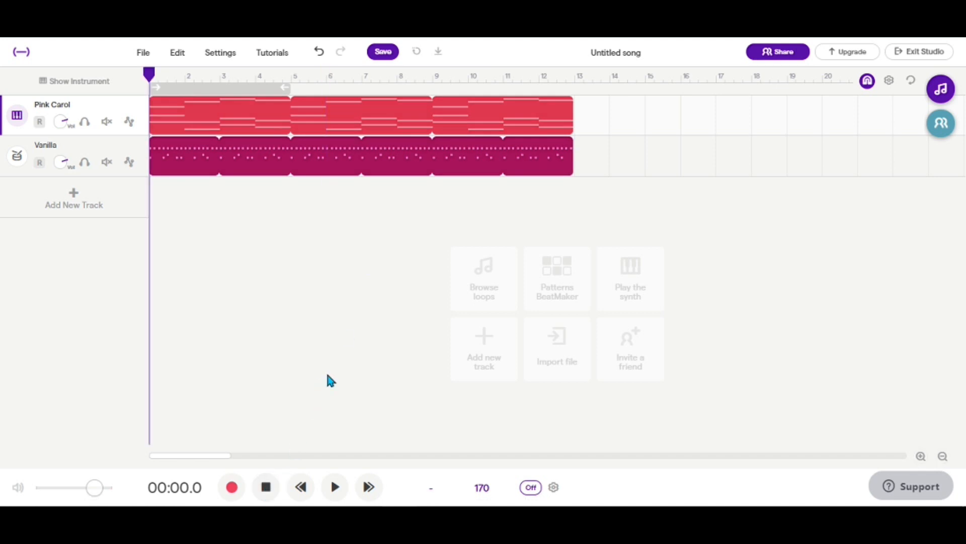
{"action": "left_click_drag", "start_coordinate": [414, 219], "coordinate": [421, 118]}
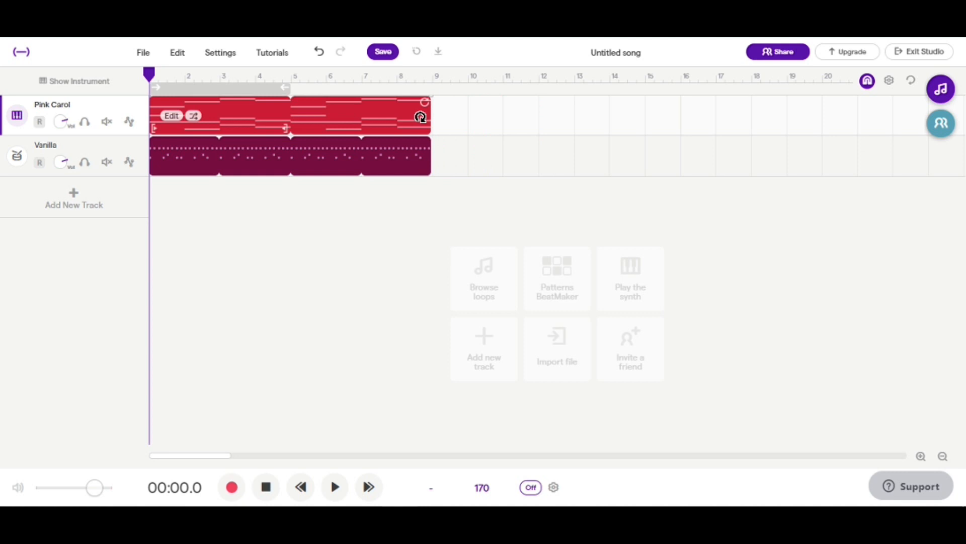
{"action": "left_click", "coordinate": [326, 239]}
Return the playhead to the start and add a new Guitar & bass track
{"action": "left_click_drag", "start_coordinate": [326, 82], "coordinate": [123, 136]}
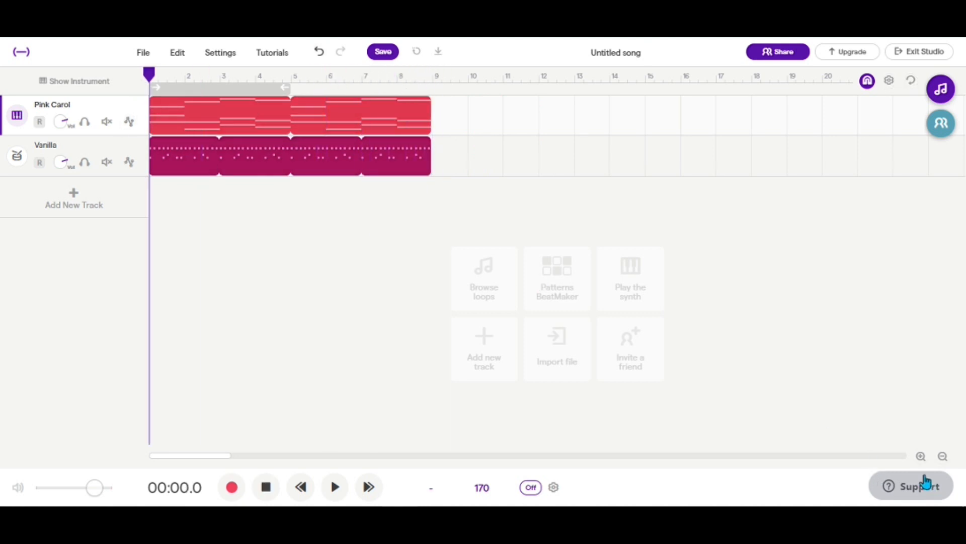
{"action": "left_click", "coordinate": [921, 456]}
{"action": "left_click", "coordinate": [269, 364]}
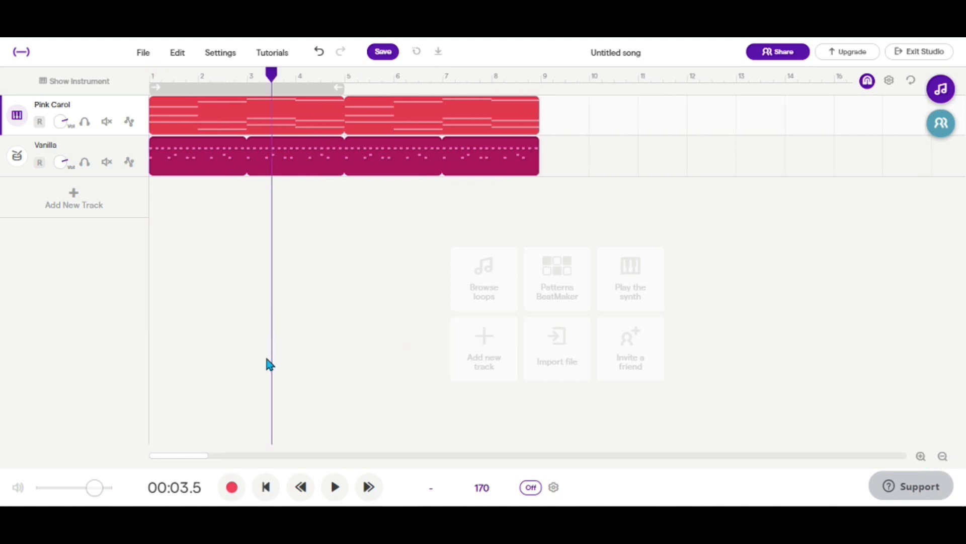
{"action": "left_click", "coordinate": [266, 487]}
{"action": "left_click", "coordinate": [126, 201]}
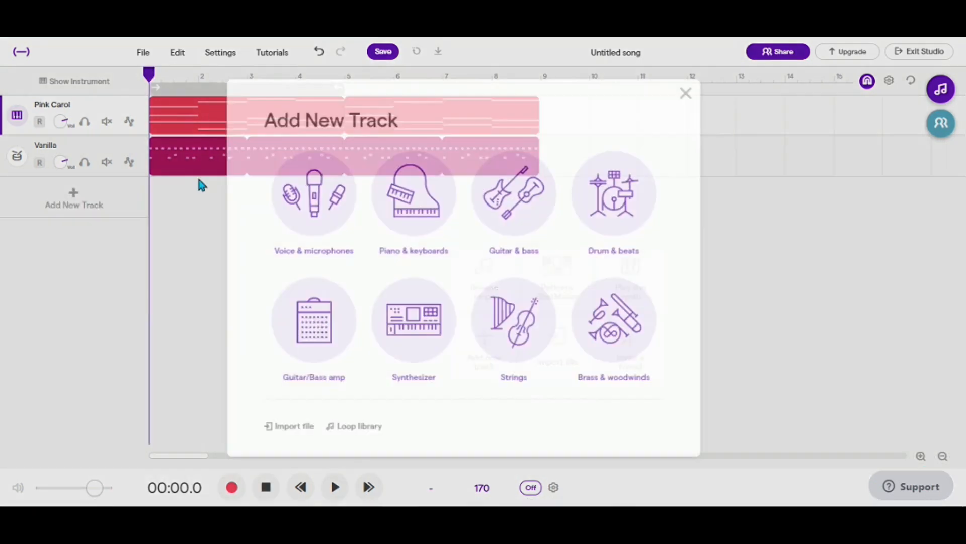
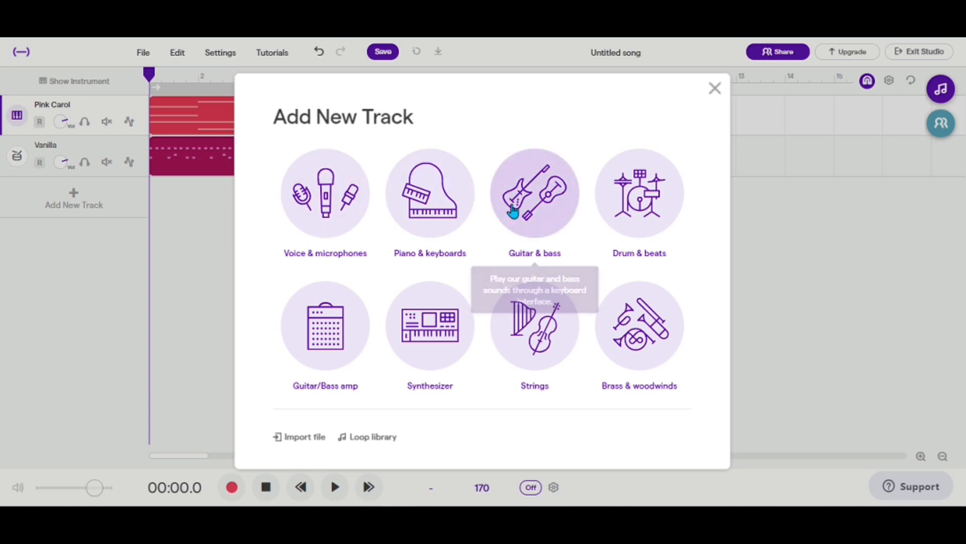
{"action": "left_click", "coordinate": [537, 193]}
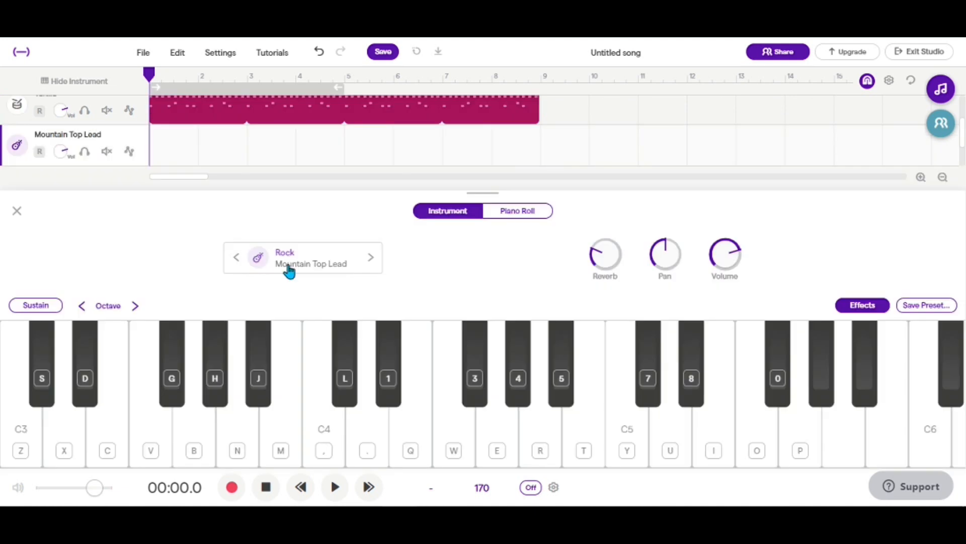
Open the new track's instrument presets and look through the Bass - Kick (808) category for a suitable bass sound
{"action": "left_click", "coordinate": [289, 270]}
{"action": "left_click", "coordinate": [481, 228]}
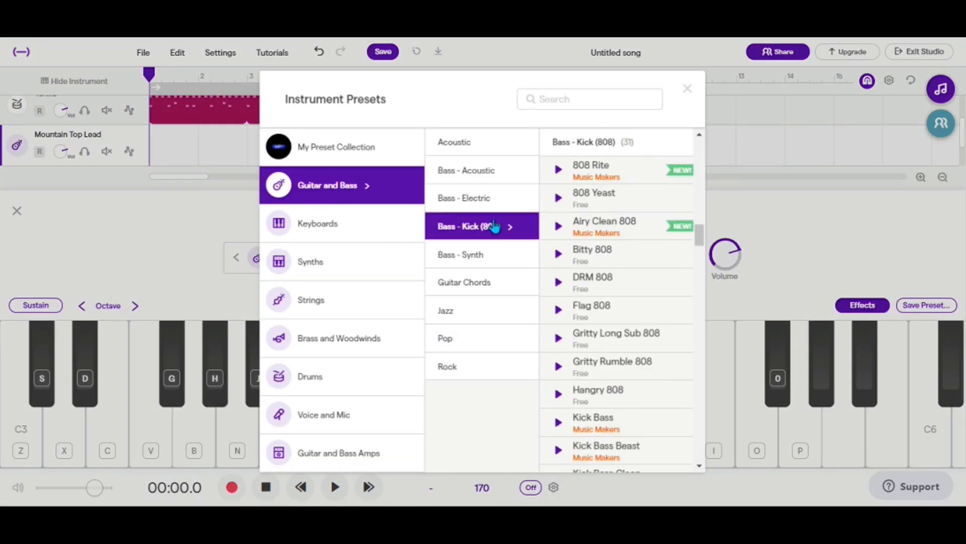
{"action": "scroll", "coordinate": [587, 226], "scroll_direction": "down", "scroll_amount": 10}
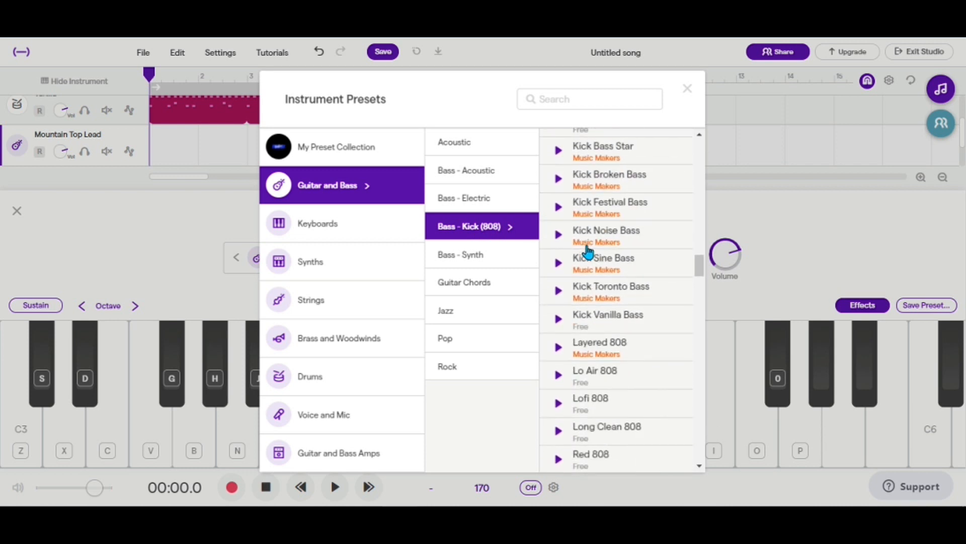
{"action": "scroll", "coordinate": [611, 322], "scroll_direction": "up", "scroll_amount": 4}
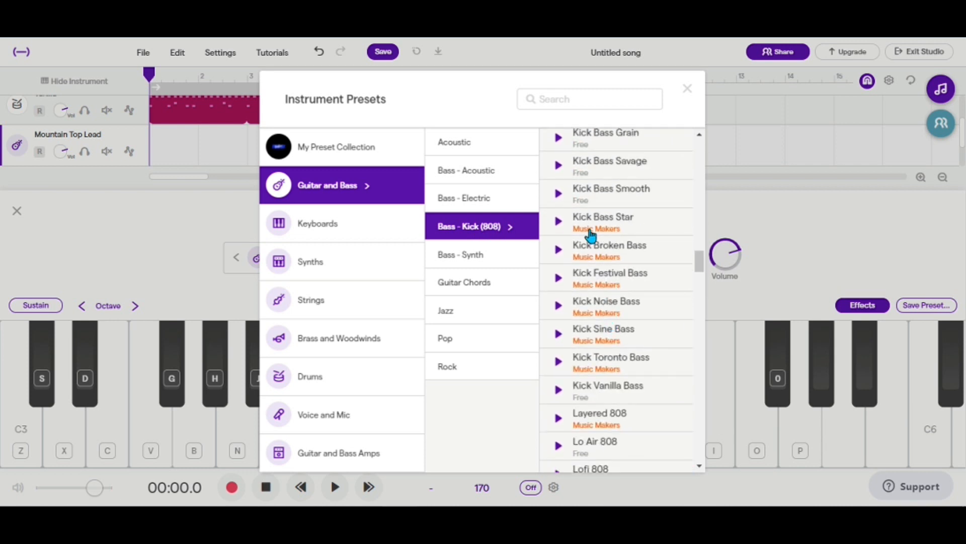
{"action": "scroll", "coordinate": [587, 297], "scroll_direction": "up", "scroll_amount": 5}
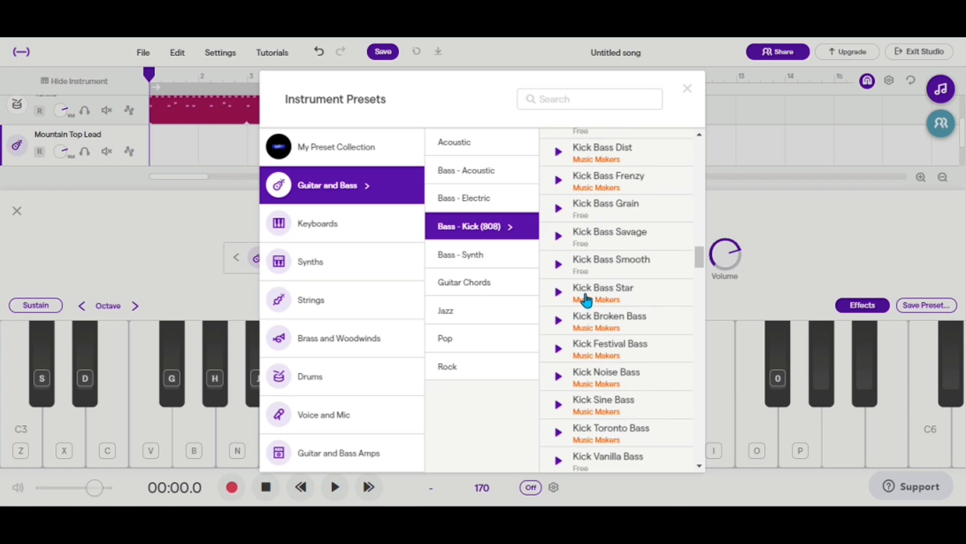
{"action": "scroll", "coordinate": [593, 264], "scroll_direction": "up", "scroll_amount": 2}
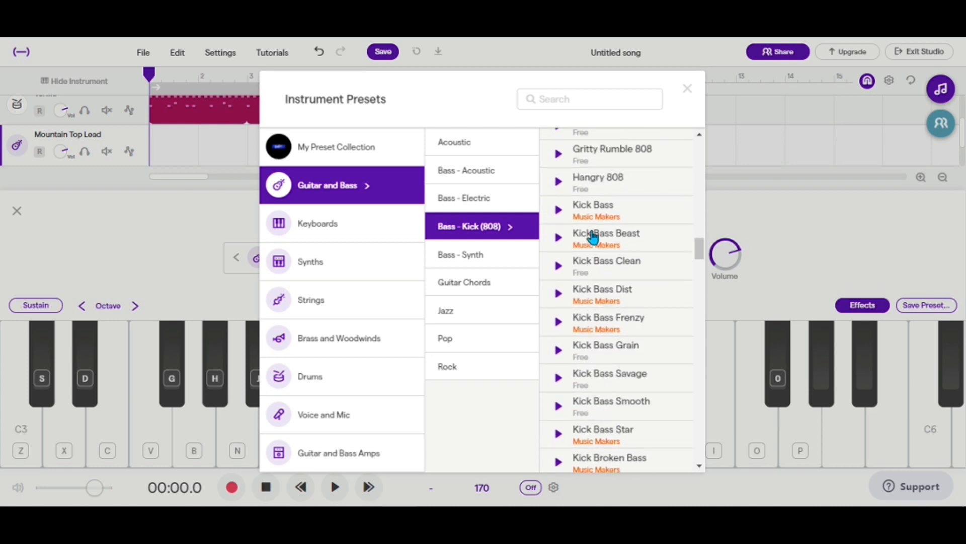
{"action": "scroll", "coordinate": [596, 209], "scroll_direction": "up", "scroll_amount": 7}
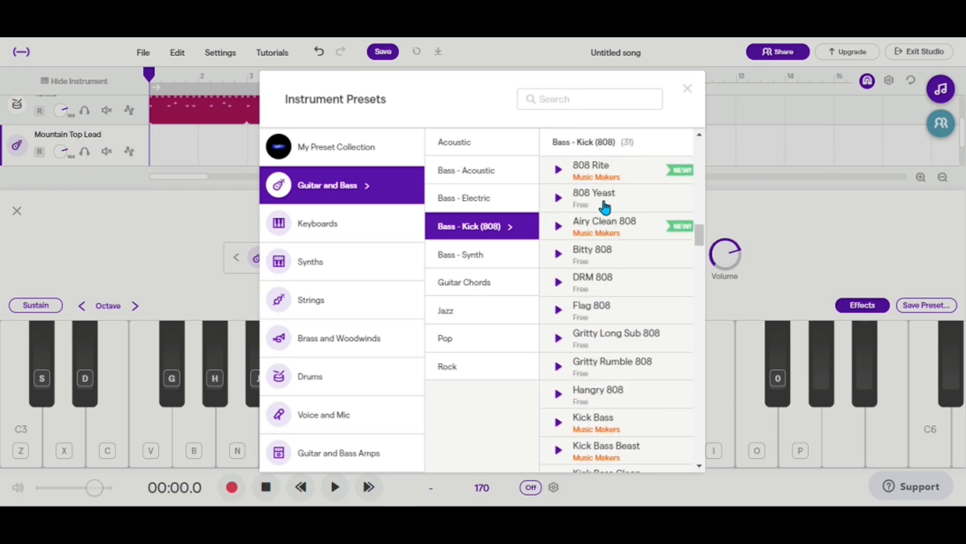
{"action": "scroll", "coordinate": [605, 207], "scroll_direction": "up", "scroll_amount": 2}
{"action": "scroll", "coordinate": [610, 274], "scroll_direction": "down", "scroll_amount": 5}
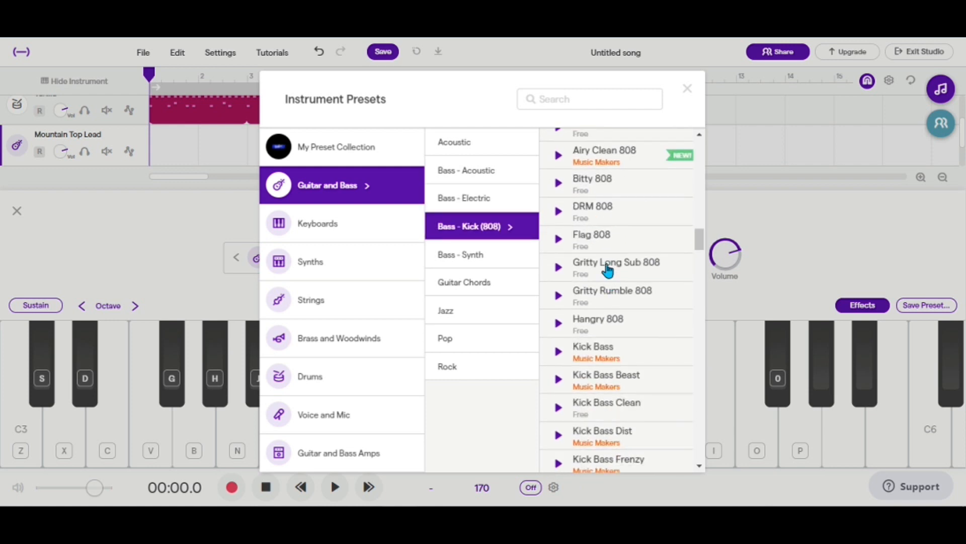
{"action": "scroll", "coordinate": [578, 190], "scroll_direction": "up", "scroll_amount": 2}
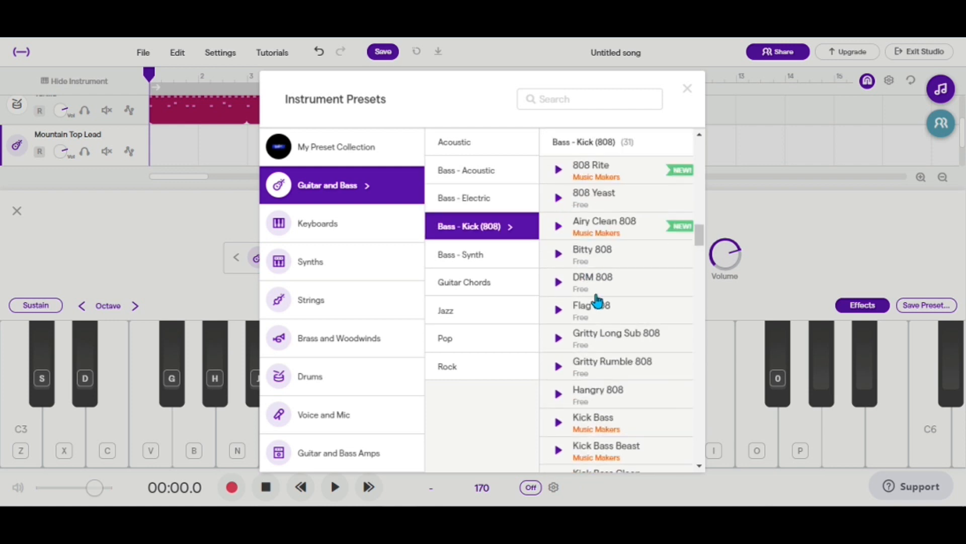
{"action": "scroll", "coordinate": [599, 301], "scroll_direction": "down", "scroll_amount": 12}
{"action": "scroll", "coordinate": [598, 299], "scroll_direction": "down", "scroll_amount": 7}
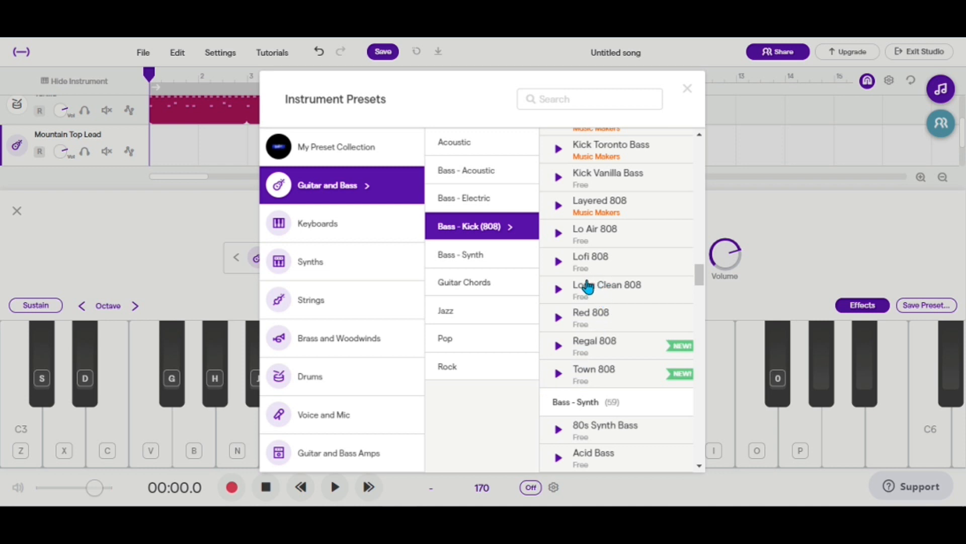
{"action": "scroll", "coordinate": [606, 201], "scroll_direction": "up", "scroll_amount": 2}
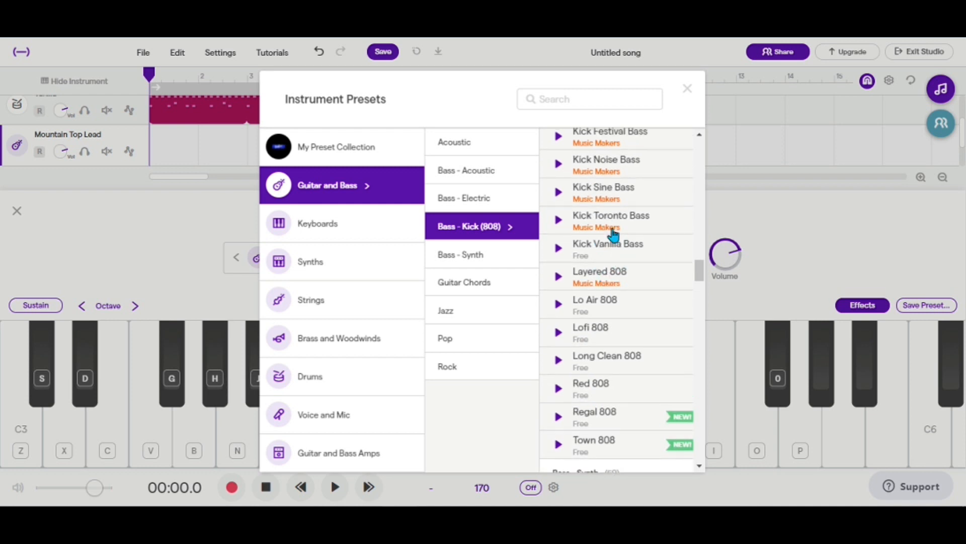
{"action": "scroll", "coordinate": [642, 260], "scroll_direction": "down", "scroll_amount": 4}
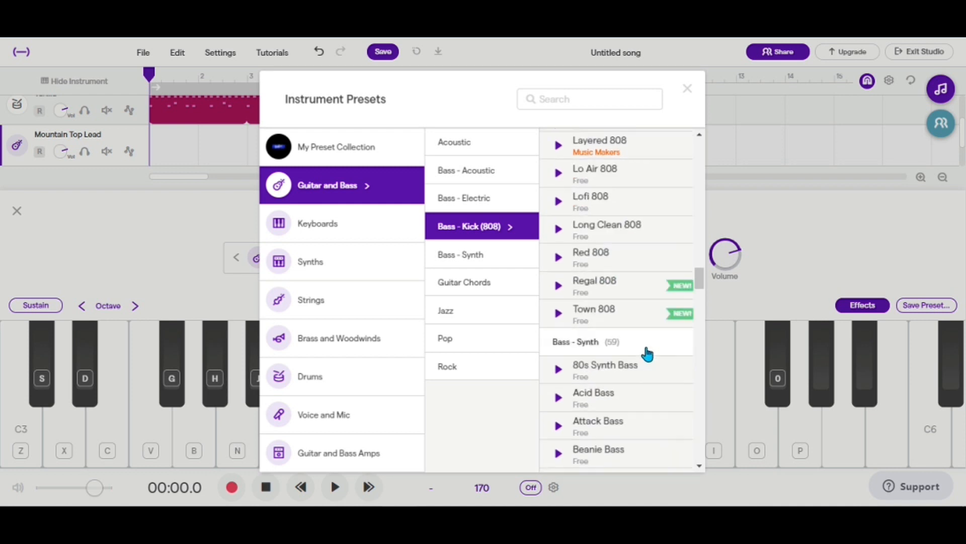
Preview the Kick Vanilla Bass and Regal 808 presets, and assign Regal 808 to the new bass track
{"action": "scroll", "coordinate": [608, 329], "scroll_direction": "up", "scroll_amount": 2}
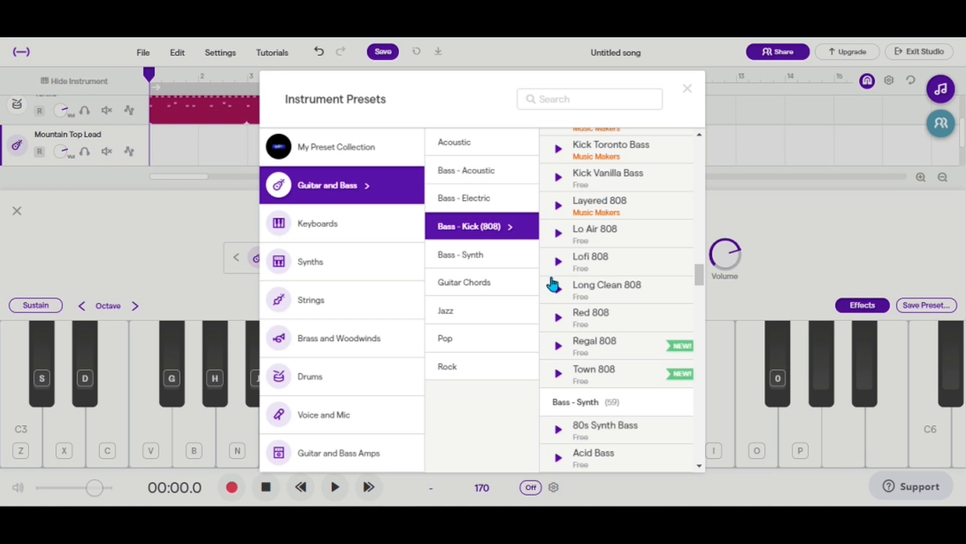
{"action": "scroll", "coordinate": [572, 263], "scroll_direction": "up", "scroll_amount": 2}
{"action": "left_click", "coordinate": [558, 249]}
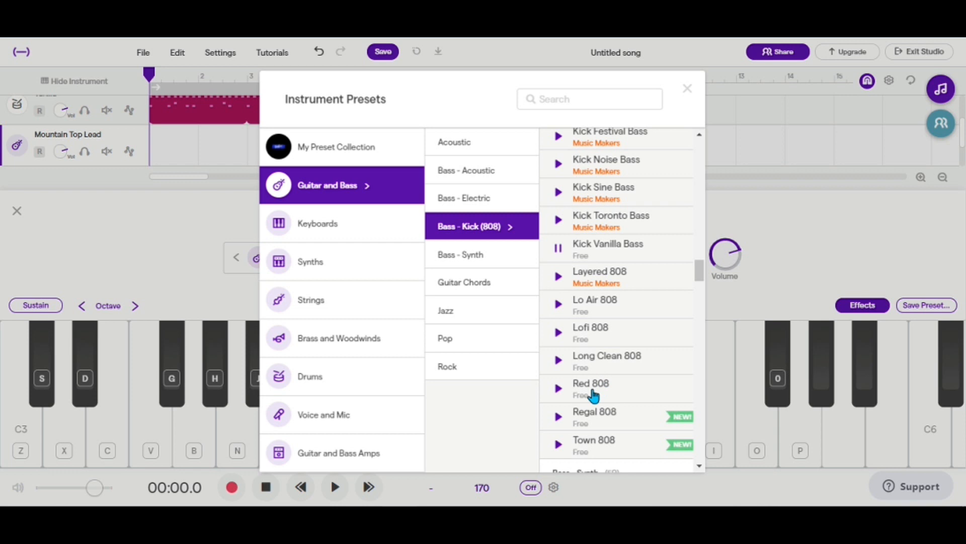
{"action": "scroll", "coordinate": [593, 395], "scroll_direction": "down", "scroll_amount": 2}
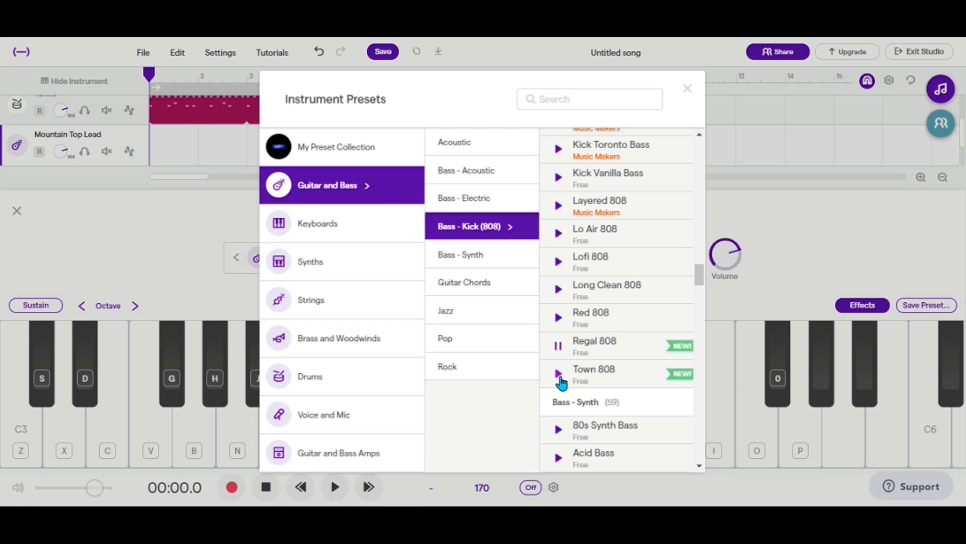
{"action": "left_click", "coordinate": [587, 347]}
Alternate between the track's piano roll and instrument keyboard, and try out notes with the Regal 808 sound
{"action": "left_click", "coordinate": [519, 213]}
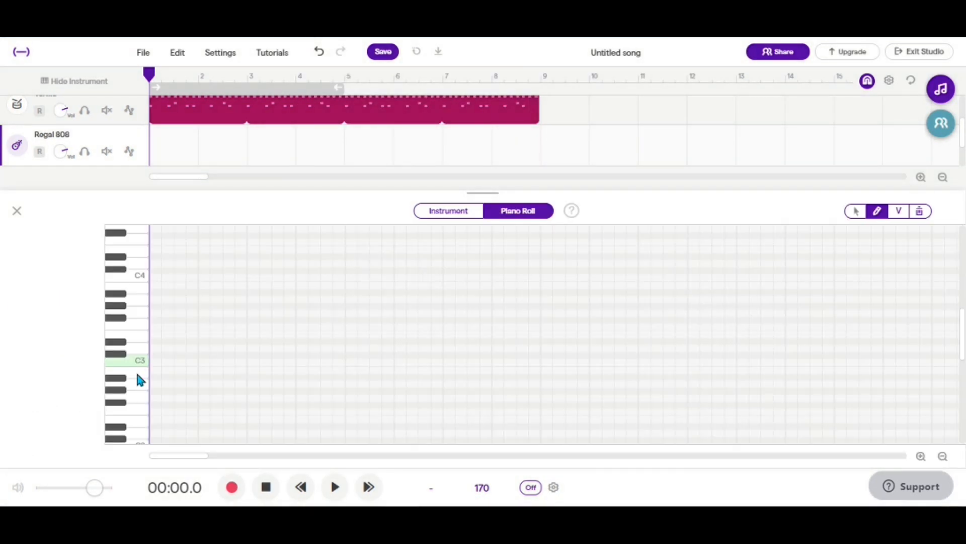
{"action": "left_click", "coordinate": [456, 215]}
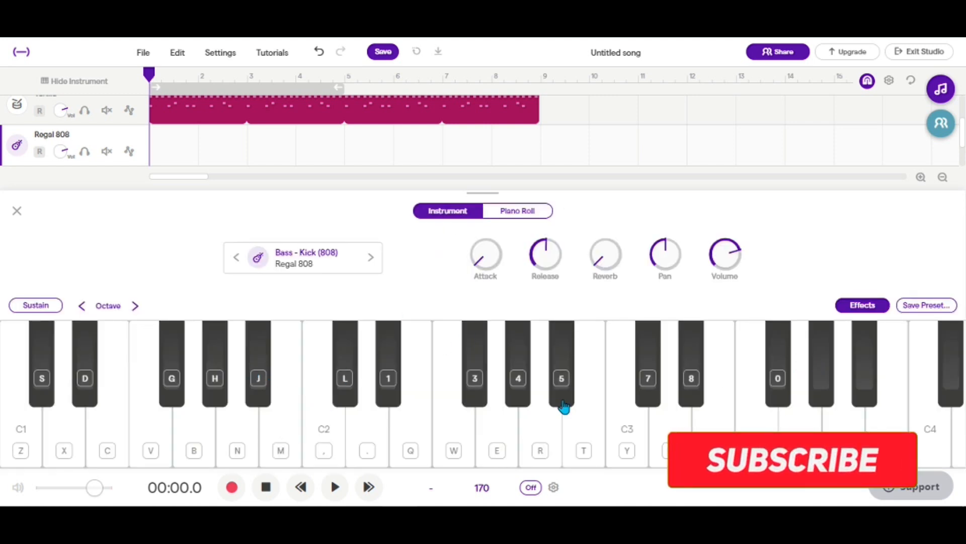
{"action": "left_click", "coordinate": [343, 372]}
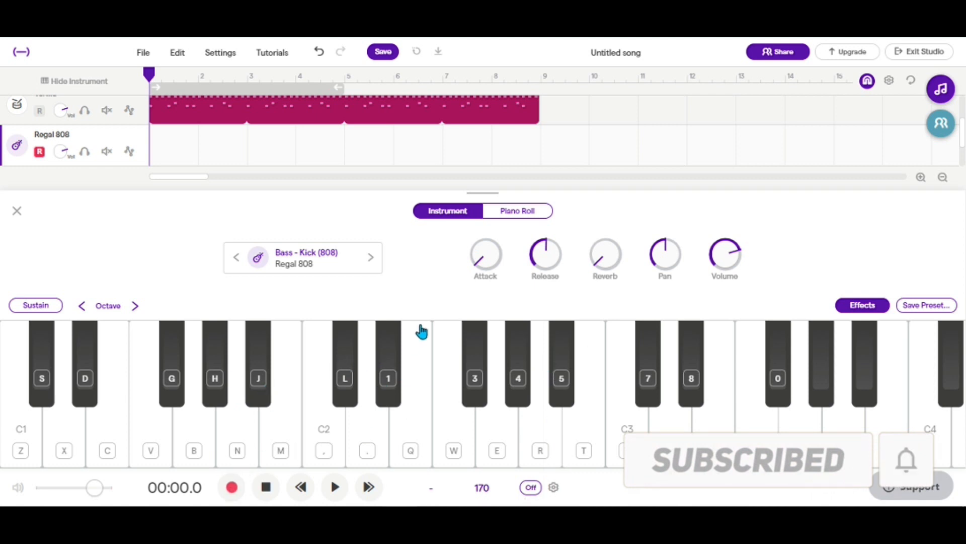
{"action": "left_click", "coordinate": [527, 213]}
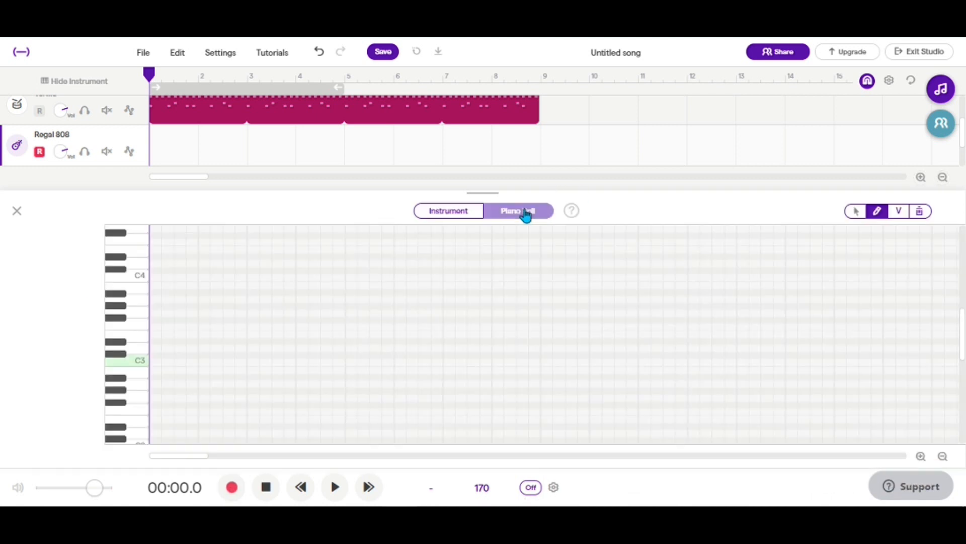
{"action": "left_click", "coordinate": [920, 456]}
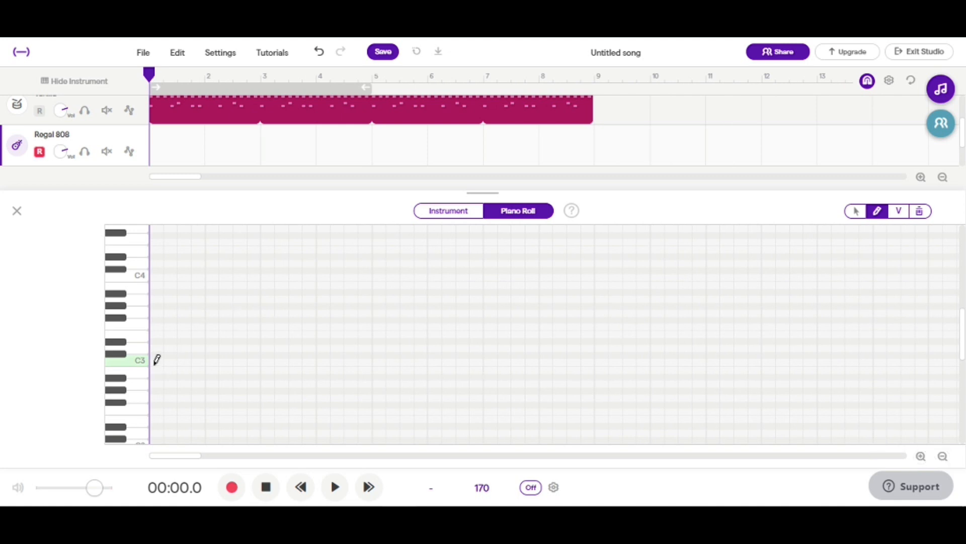
{"action": "left_click", "coordinate": [445, 211]}
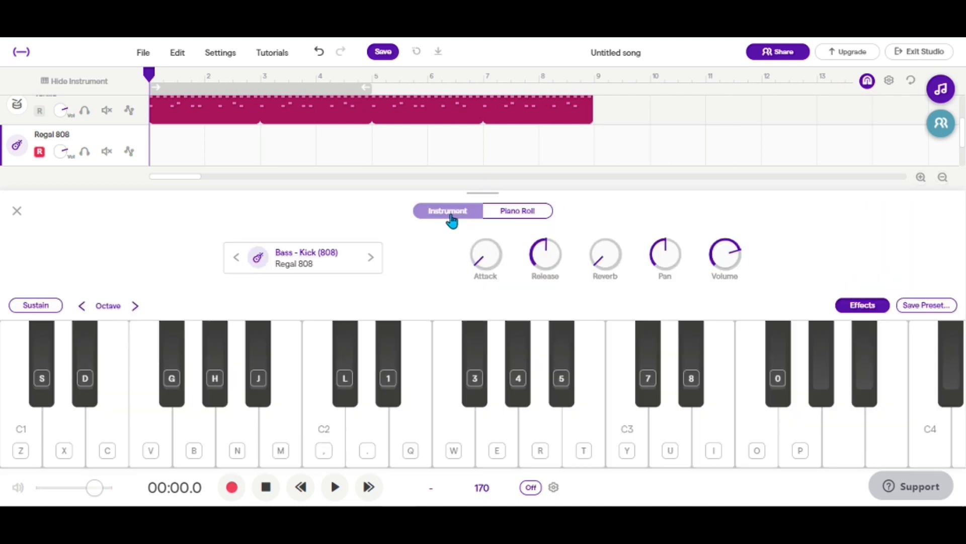
Draw a short C3 note at the start of the Regal 808 track and close the piano roll
{"action": "left_click", "coordinate": [514, 211]}
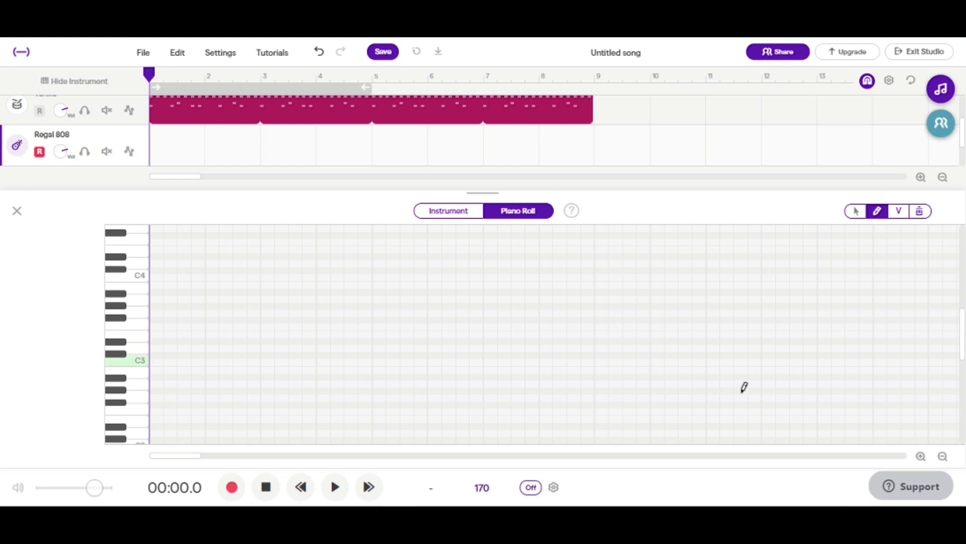
{"action": "left_click", "coordinate": [156, 357]}
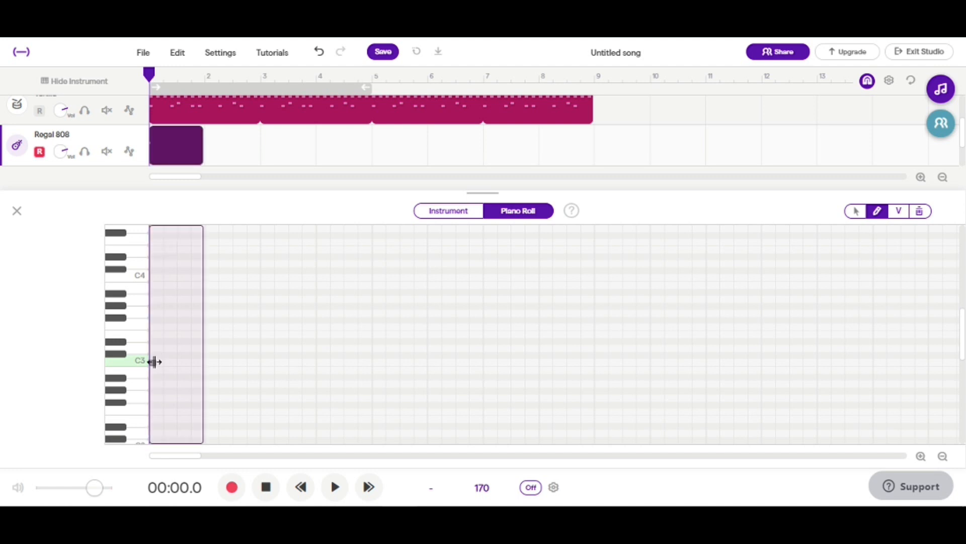
{"action": "scroll", "coordinate": [207, 276], "scroll_direction": "up", "scroll_amount": 1}
{"action": "scroll", "coordinate": [191, 257], "scroll_direction": "down", "scroll_amount": 2}
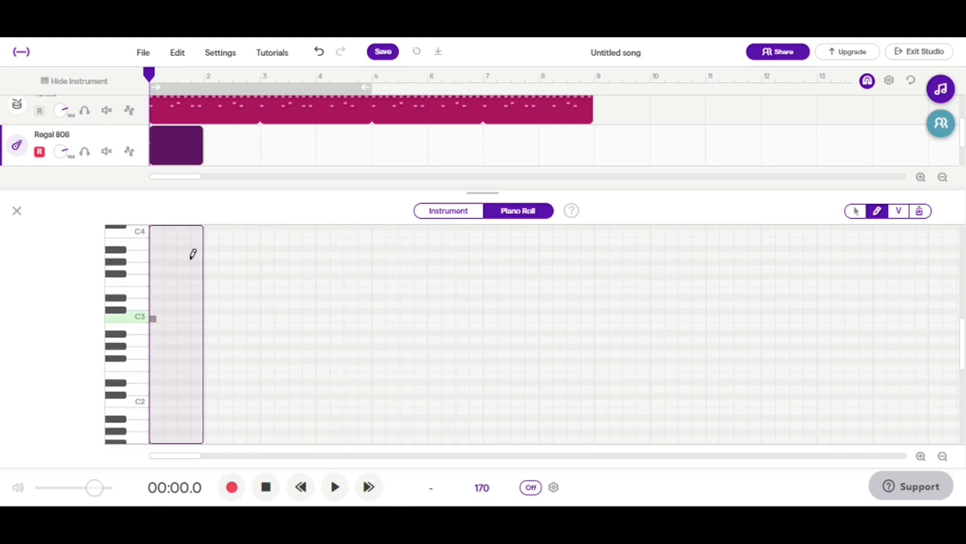
{"action": "scroll", "coordinate": [192, 258], "scroll_direction": "up", "scroll_amount": 1}
{"action": "left_click", "coordinate": [16, 210]}
{"action": "mouse_move", "coordinate": [205, 126]}
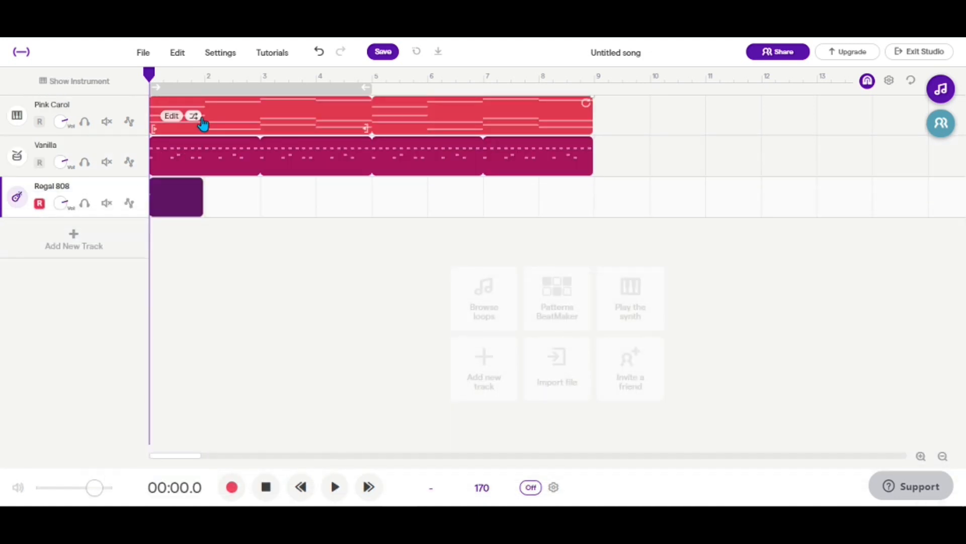
{"action": "mouse_move", "coordinate": [173, 205]}
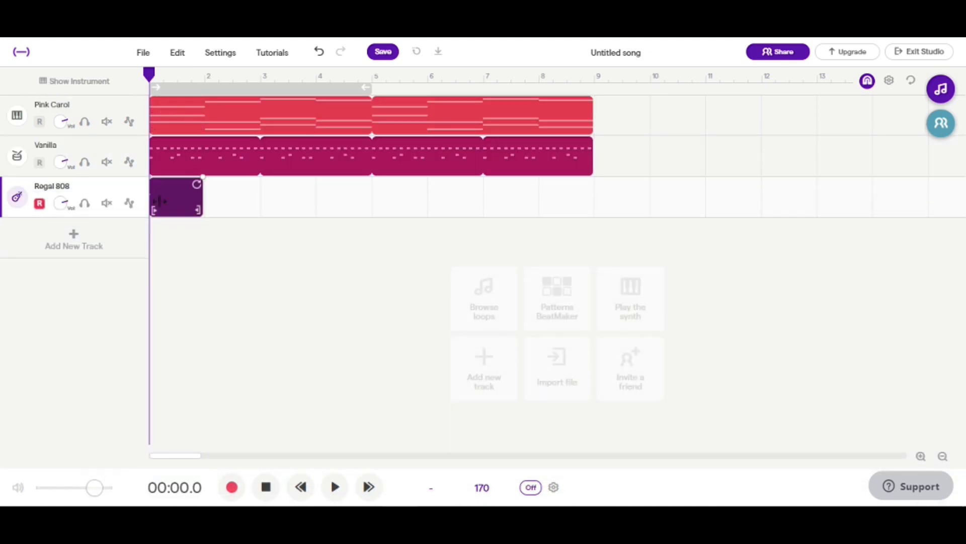
Reopen the 808 region, change its note to a half-bar Ab2, and play it back from the start
{"action": "left_click", "coordinate": [162, 203]}
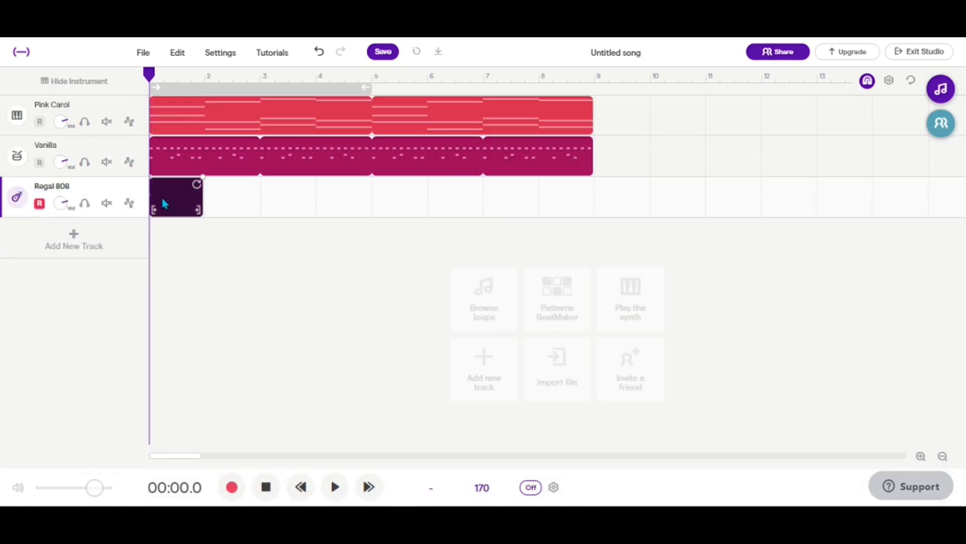
{"action": "key", "text": "space"}
{"action": "key", "text": "space"}
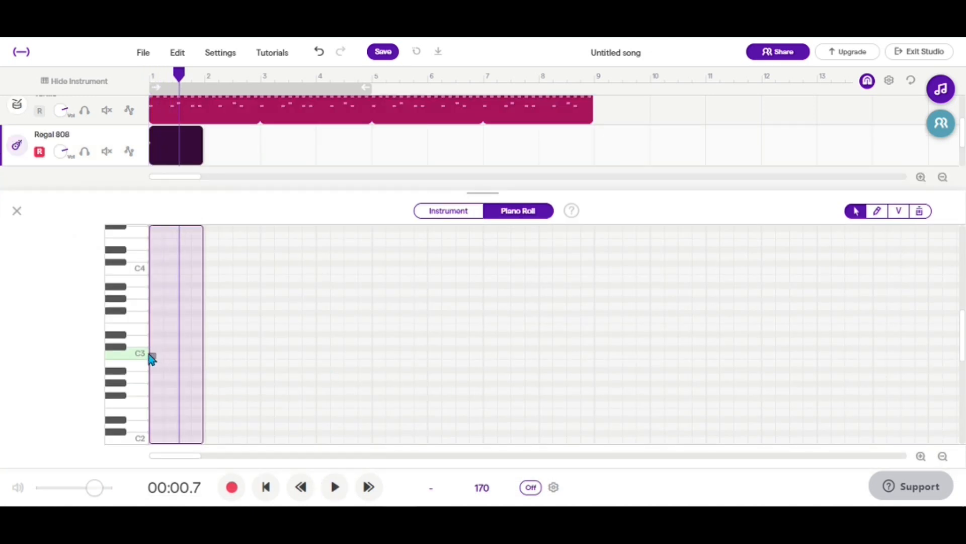
{"action": "left_click_drag", "start_coordinate": [153, 363], "coordinate": [176, 384]}
{"action": "left_click", "coordinate": [266, 487]}
{"action": "key", "text": "space"}
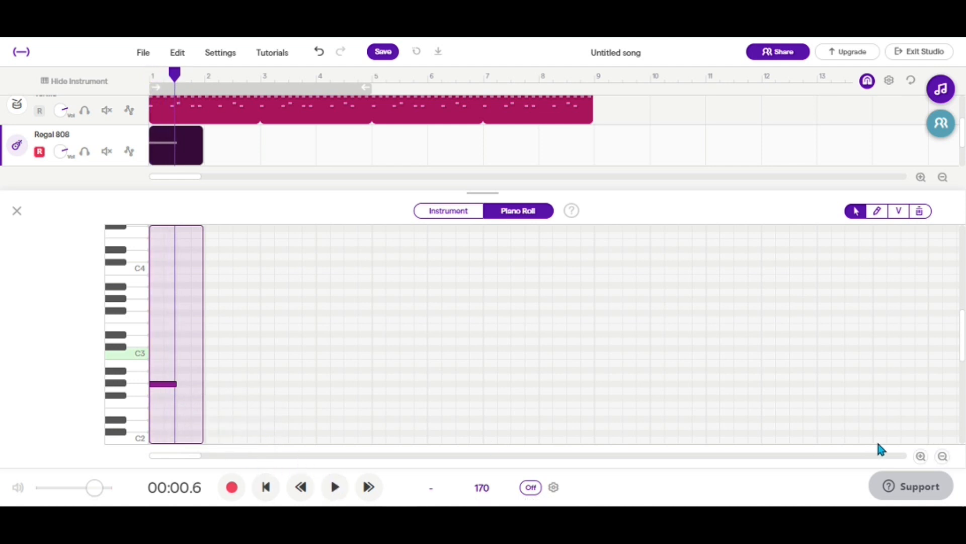
Choose the pencil tool and extend the Regal 808 region to the end of bar 4
{"action": "left_click", "coordinate": [876, 210]}
{"action": "left_click", "coordinate": [921, 456]}
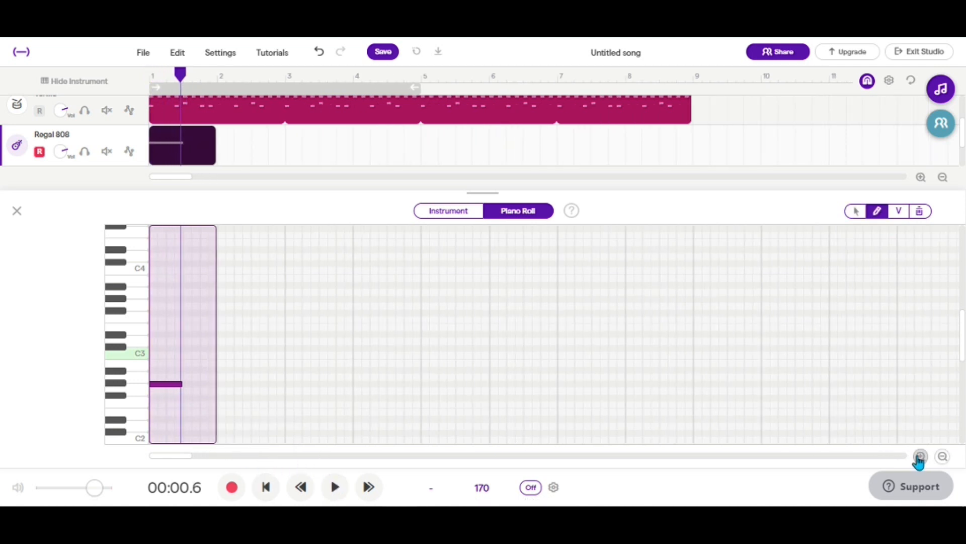
{"action": "left_click", "coordinate": [921, 456]}
{"action": "left_click_drag", "start_coordinate": [224, 146], "coordinate": [450, 146]}
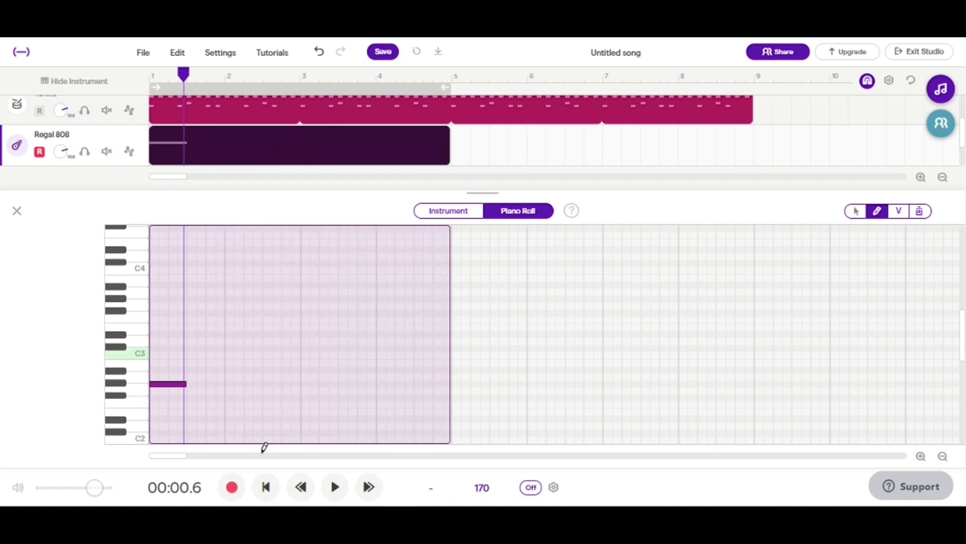
Add a second half-bar Ab2 note in bar 1 and a half-bar Db2 note at the start of bar 2, and play them
{"action": "left_click", "coordinate": [266, 487]}
{"action": "left_click", "coordinate": [194, 385]}
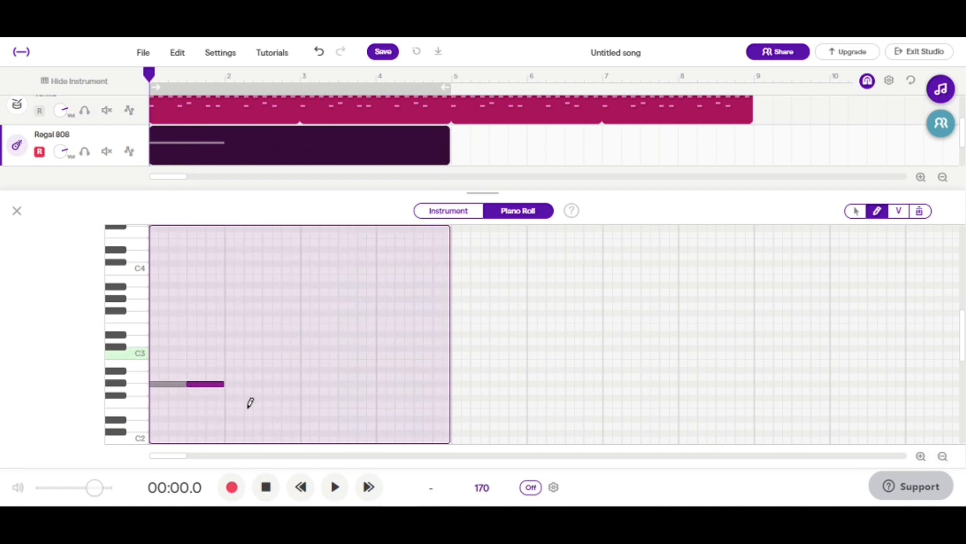
{"action": "left_click_drag", "start_coordinate": [233, 410], "coordinate": [229, 437]}
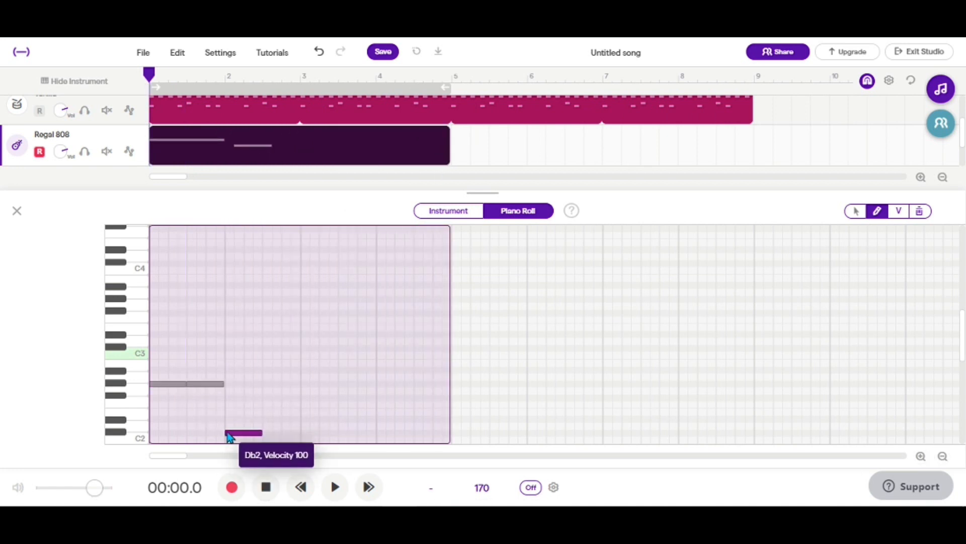
{"action": "scroll", "coordinate": [272, 413], "scroll_direction": "down", "scroll_amount": 1}
{"action": "key", "text": "space"}
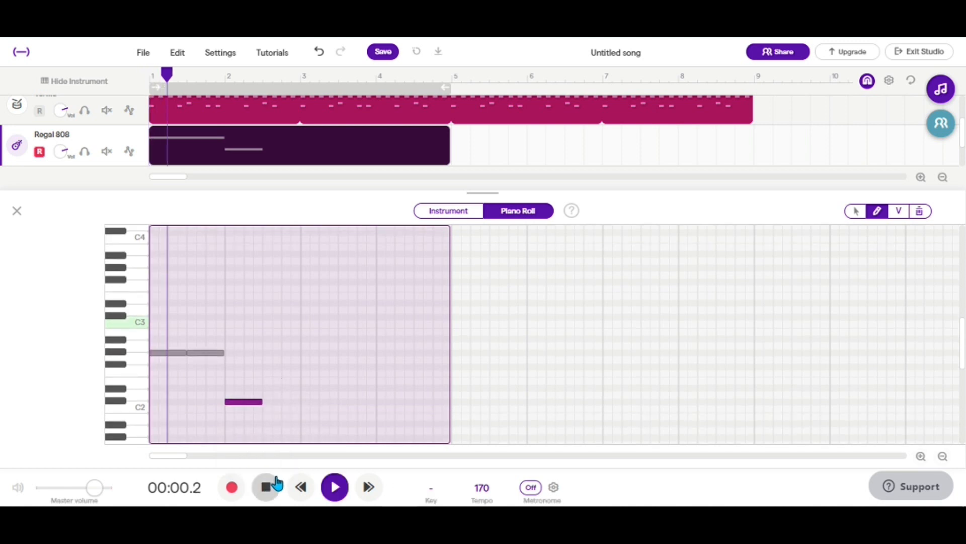
{"action": "key", "text": "space"}
Move the second Ab2 note an eighth note earlier so it overlaps the first, and play from the start
{"action": "mouse_move", "coordinate": [183, 353]}
{"action": "left_mouse_down"}
{"action": "mouse_move", "coordinate": [174, 354]}
{"action": "mouse_move", "coordinate": [191, 357]}
{"action": "left_mouse_up"}
{"action": "left_click", "coordinate": [265, 487]}
{"action": "key", "text": "space"}
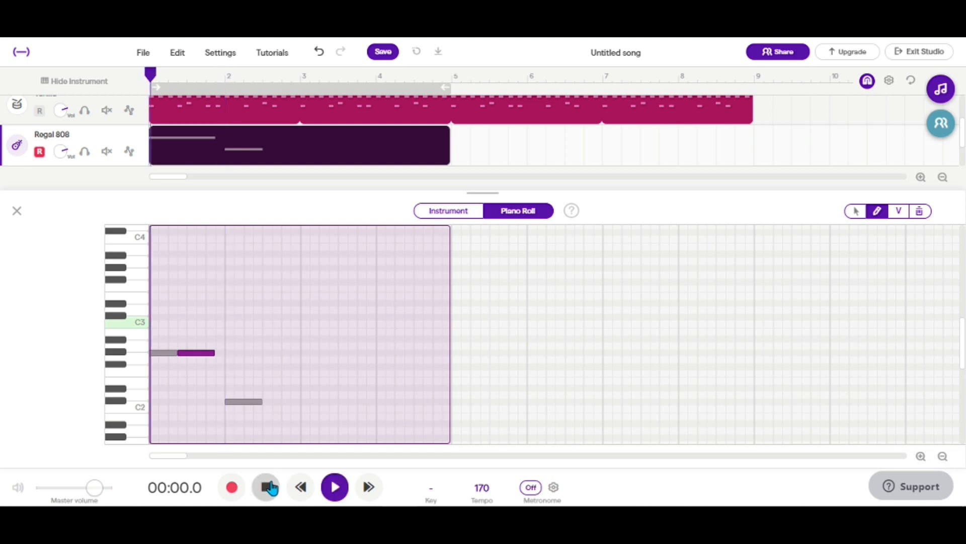
{"action": "key", "text": "space"}
Move the Db2 note a quarter bar earlier and trim the second Ab2 note to end where it begins
{"action": "left_click_drag", "start_coordinate": [241, 406], "coordinate": [219, 397]}
{"action": "left_click_drag", "start_coordinate": [214, 355], "coordinate": [206, 355]}
{"action": "left_click", "coordinate": [264, 487]}
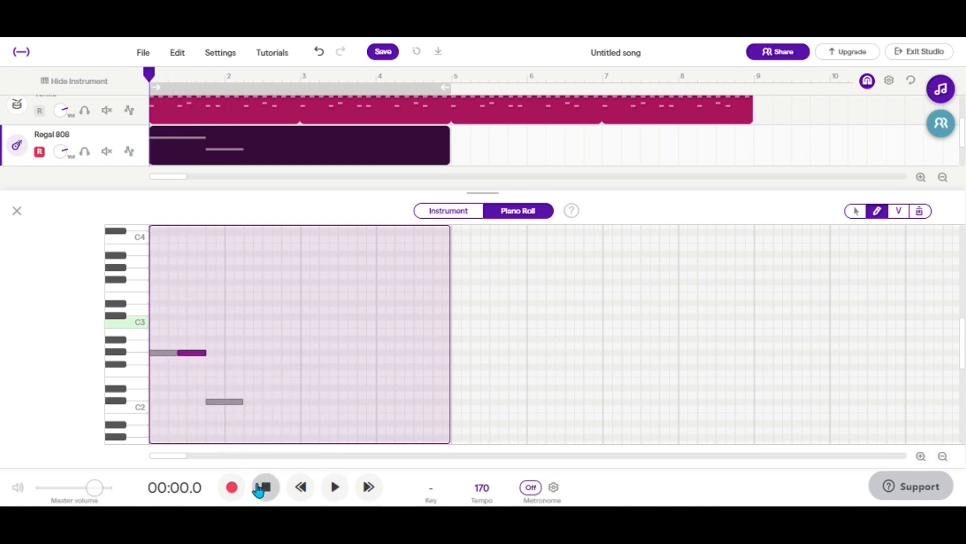
Play the bass line and add a second Db2 note, three eighths long, directly after the first
{"action": "key", "text": "space"}
{"action": "left_click", "coordinate": [252, 402]}
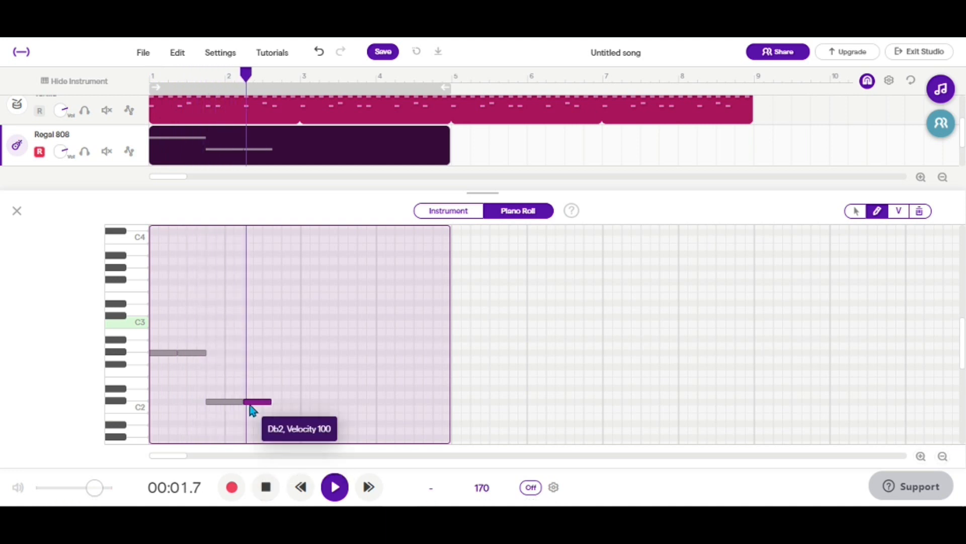
{"action": "key", "text": "space"}
Try the second Db2 note an eighth note later, play it, and move it back against the first
{"action": "left_click_drag", "start_coordinate": [263, 406], "coordinate": [268, 406]}
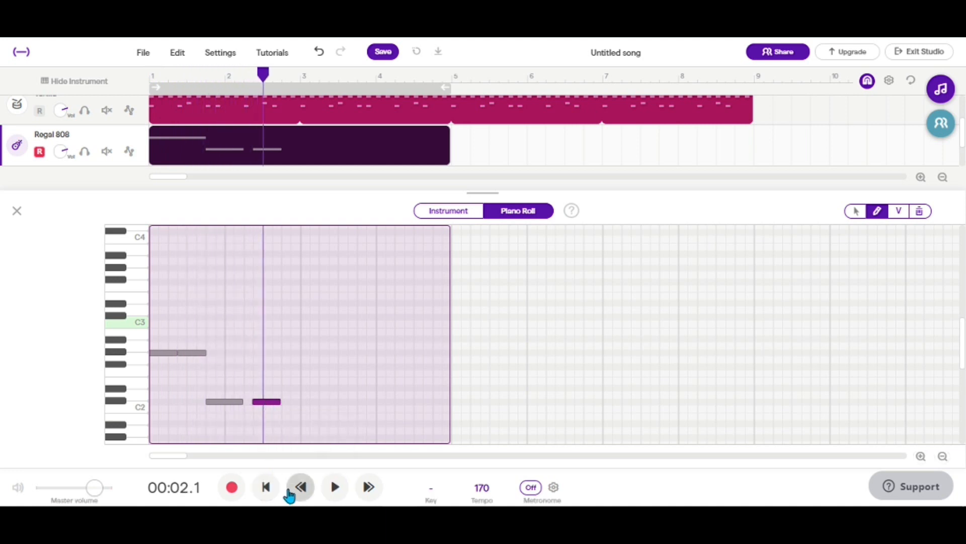
{"action": "left_click", "coordinate": [267, 488]}
{"action": "key", "text": "space"}
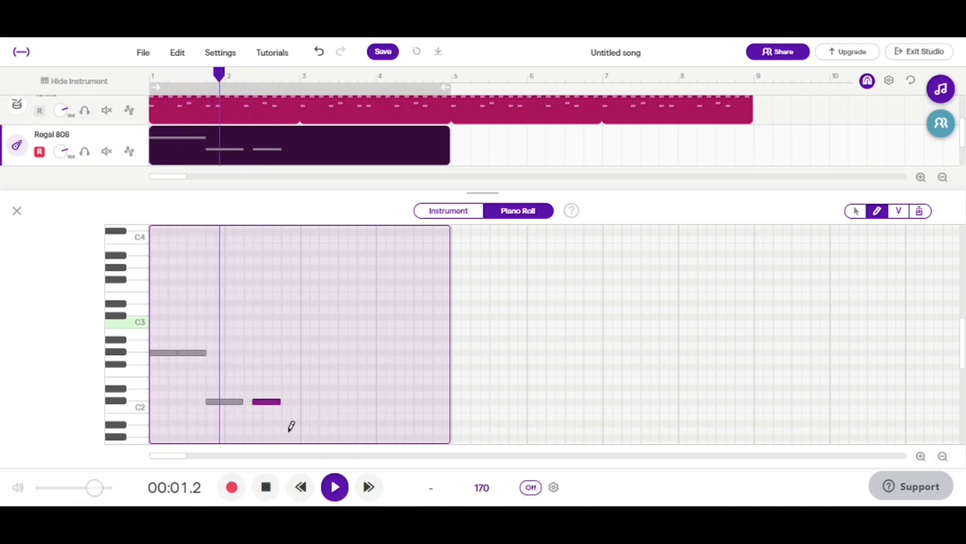
{"action": "left_click_drag", "start_coordinate": [273, 401], "coordinate": [264, 402]}
Play the bass line from the start and add a third Db2 note reaching the end of bar 2
{"action": "left_click", "coordinate": [266, 486]}
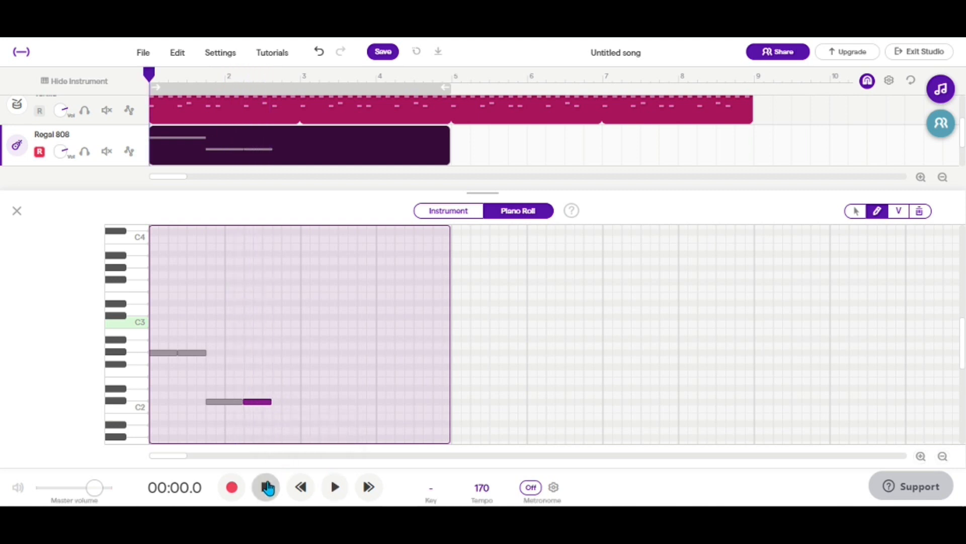
{"action": "key", "text": "space"}
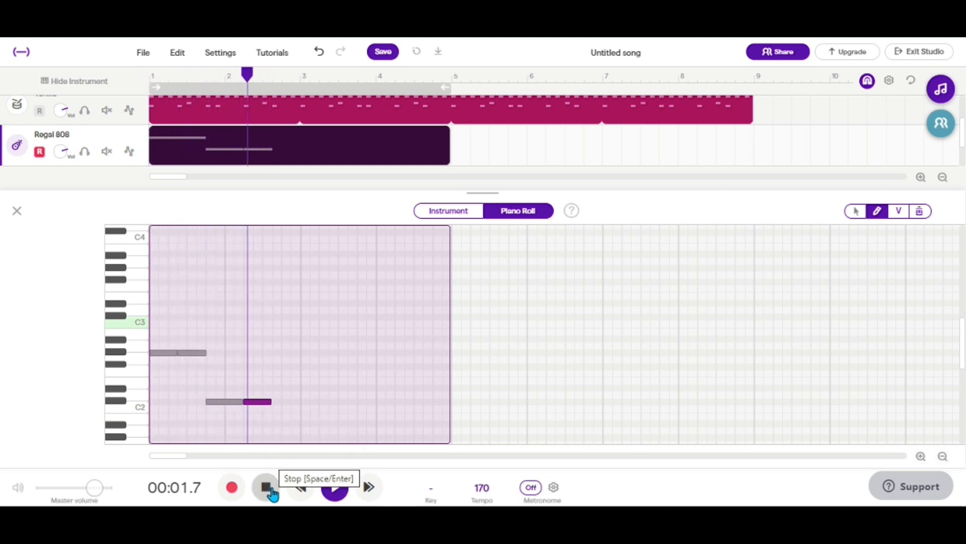
{"action": "left_click", "coordinate": [274, 401]}
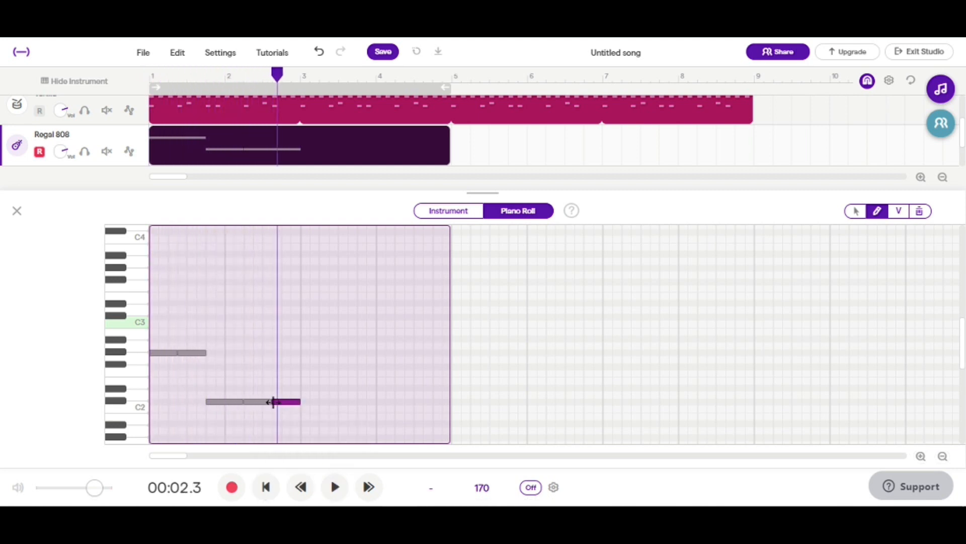
Audition Kick Bass Clean, Bitty 808 and DRM 808 among the Bass - Kick (808) presets, and switch the bass track to Flag 808
{"action": "left_click", "coordinate": [443, 212]}
{"action": "left_click", "coordinate": [292, 257]}
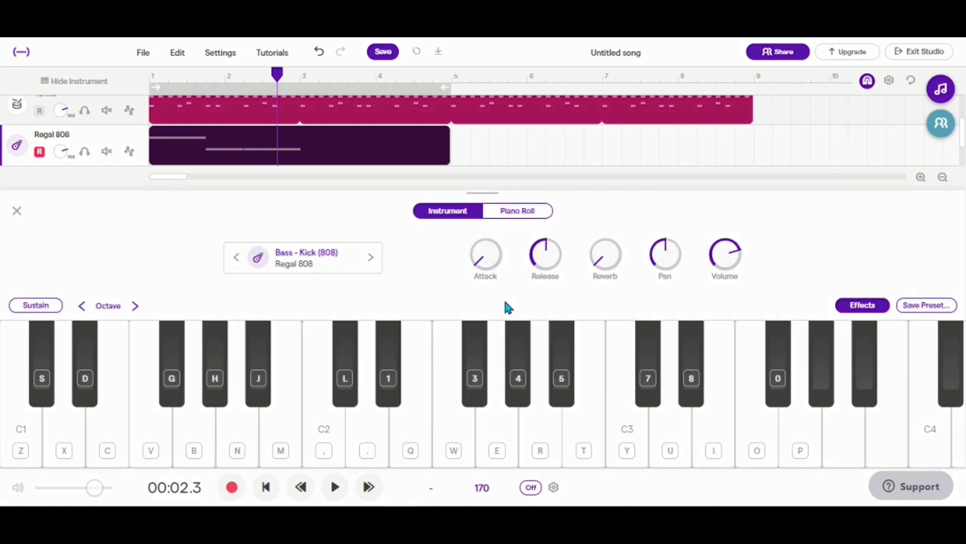
{"action": "scroll", "coordinate": [604, 288], "scroll_direction": "up", "scroll_amount": 6}
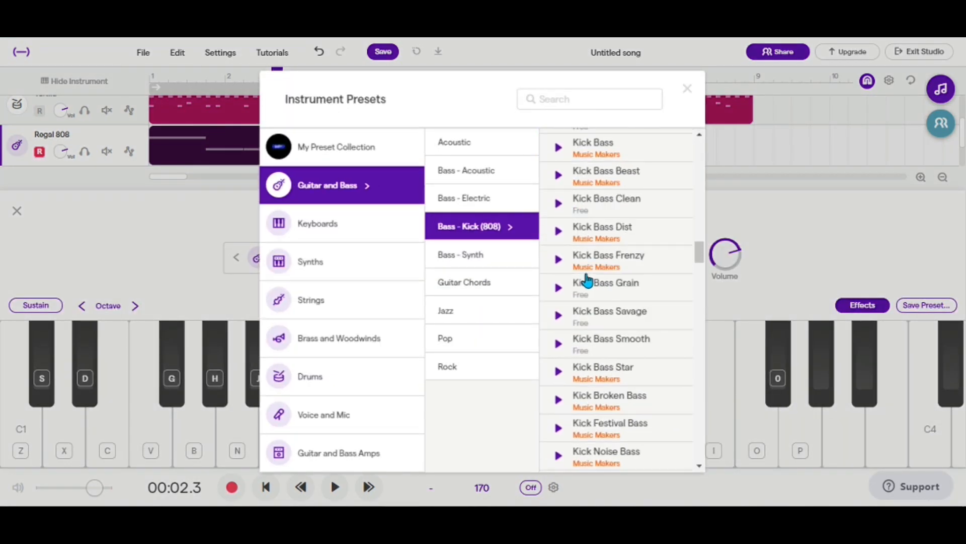
{"action": "scroll", "coordinate": [562, 275], "scroll_direction": "up", "scroll_amount": 4}
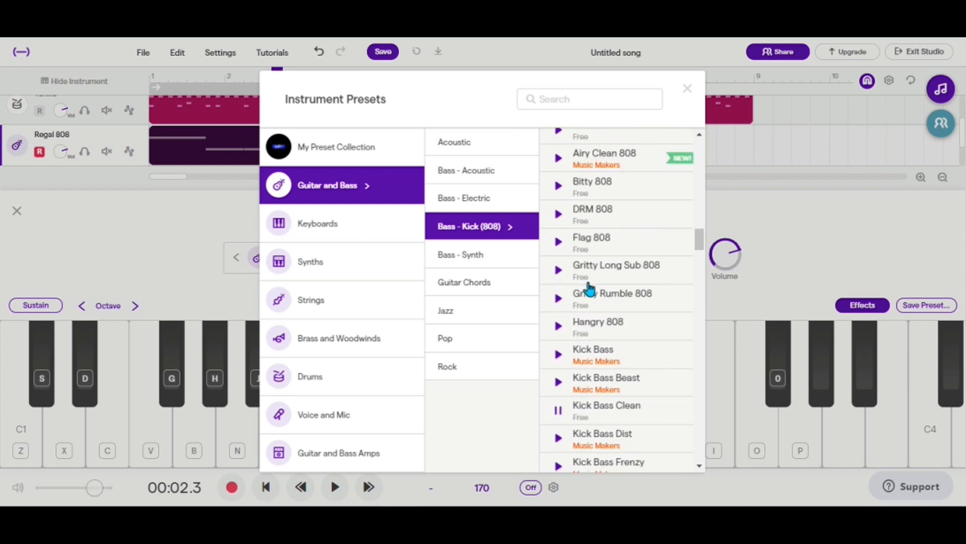
{"action": "left_click", "coordinate": [557, 187]}
{"action": "scroll", "coordinate": [578, 263], "scroll_direction": "up", "scroll_amount": 3}
{"action": "scroll", "coordinate": [574, 266], "scroll_direction": "up", "scroll_amount": 1}
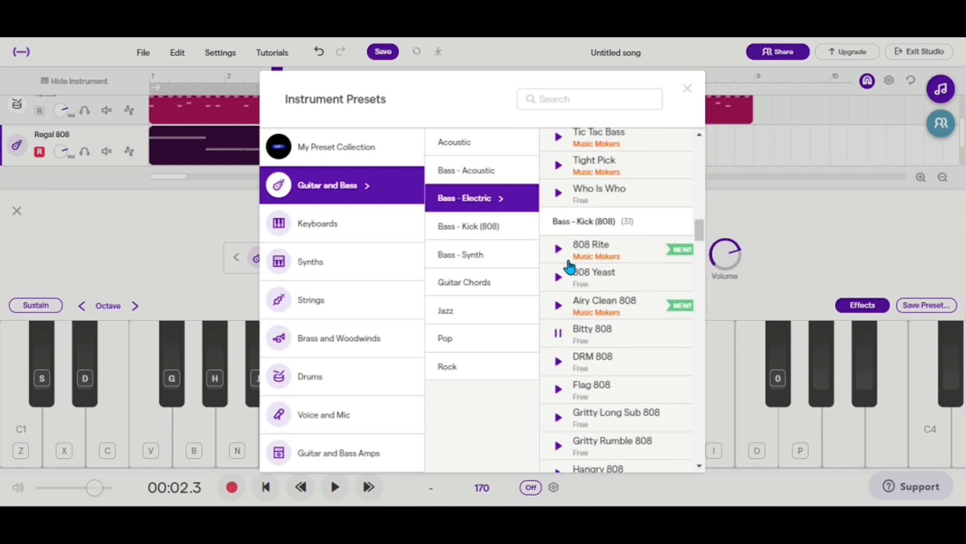
{"action": "left_click", "coordinate": [559, 275]}
{"action": "scroll", "coordinate": [561, 289], "scroll_direction": "down", "scroll_amount": 2}
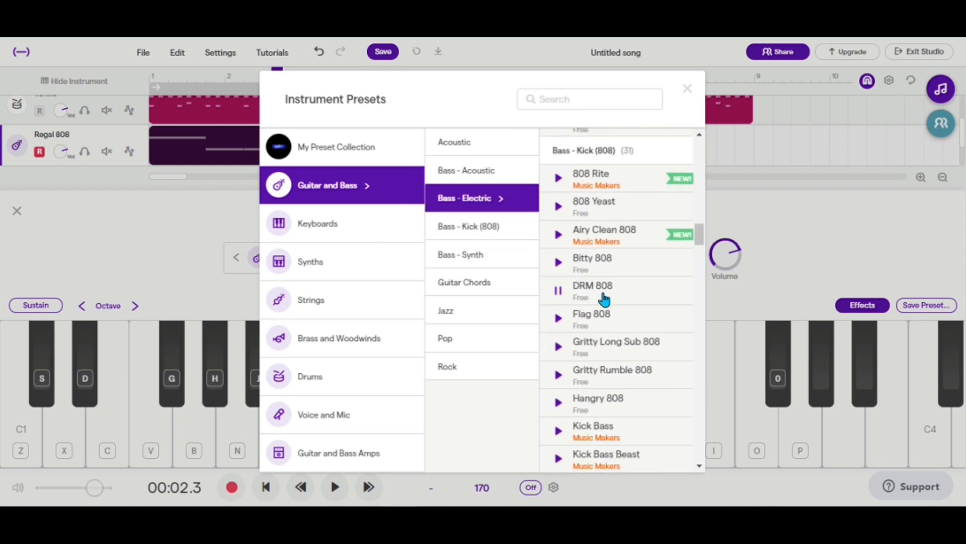
{"action": "left_click", "coordinate": [557, 265]}
{"action": "left_click", "coordinate": [602, 319]}
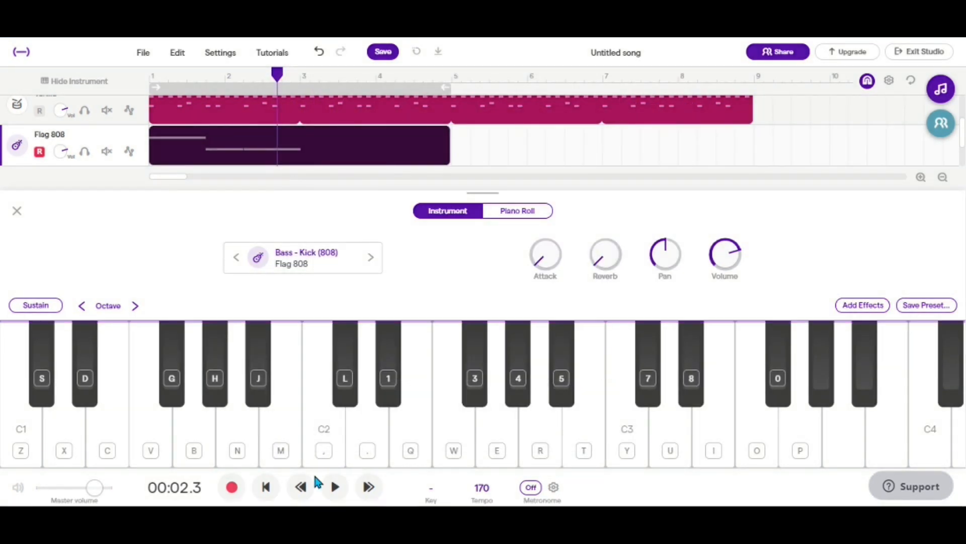
Play the bass line from the start with Flag 808, look over the preset list again and try single notes
{"action": "left_click", "coordinate": [267, 487]}
{"action": "key", "text": "space"}
{"action": "key", "text": "space"}
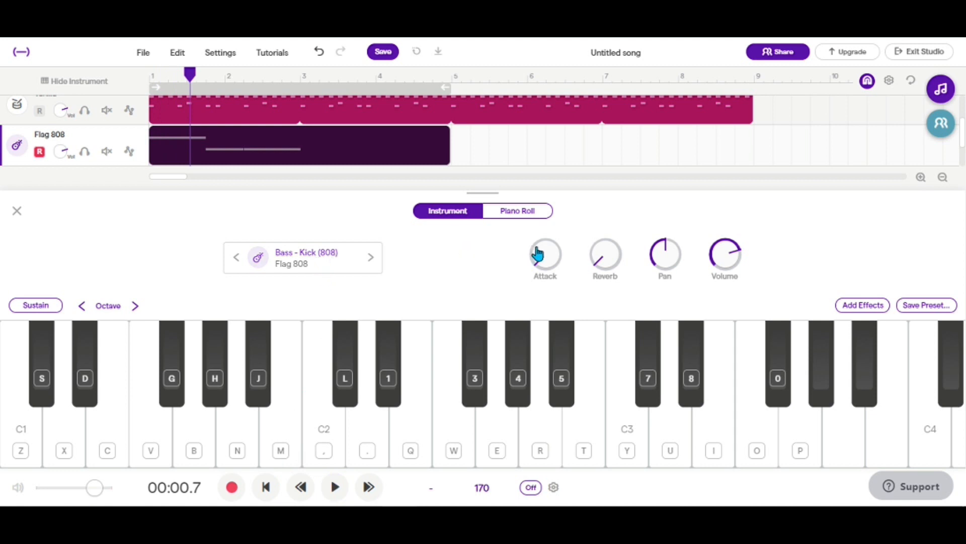
{"action": "scroll", "coordinate": [561, 201], "scroll_direction": "up", "scroll_amount": 2}
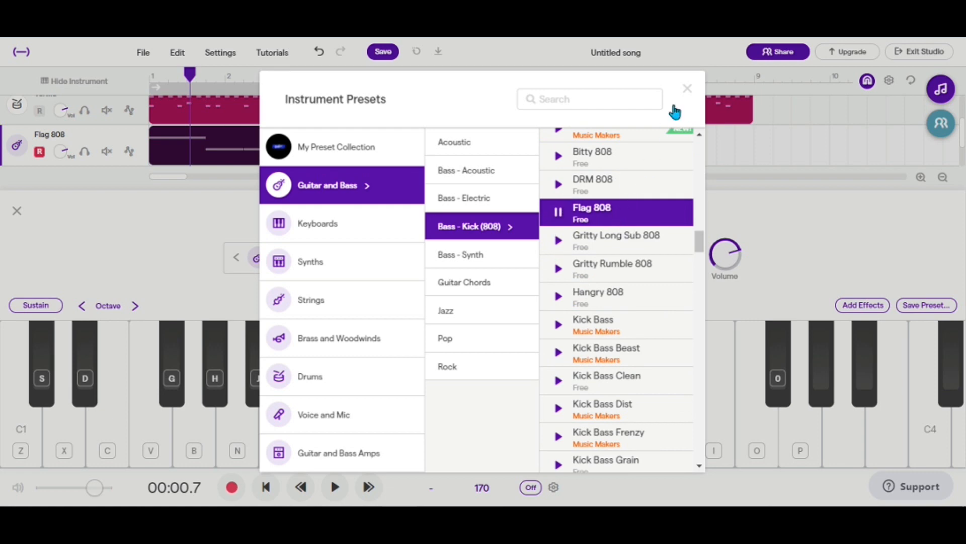
{"action": "left_click", "coordinate": [687, 89]}
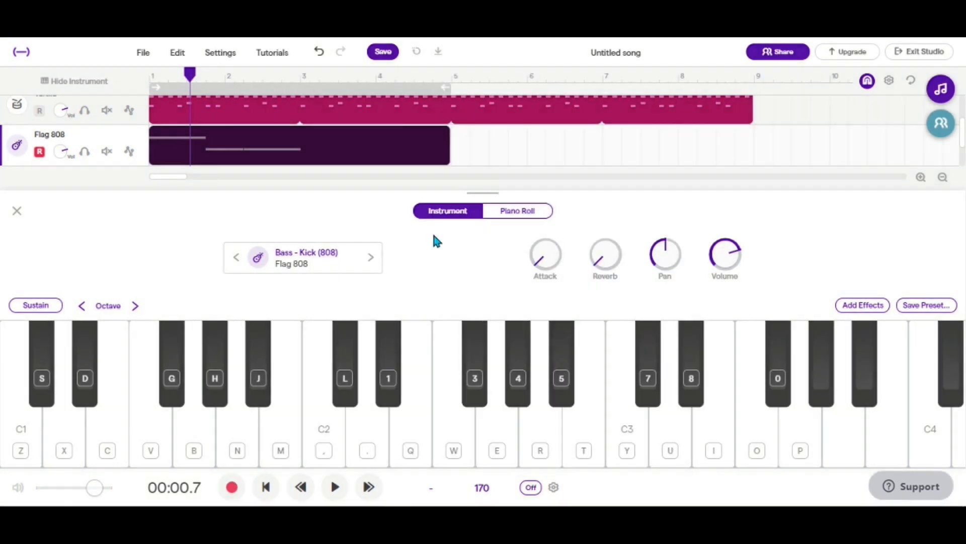
{"action": "left_click", "coordinate": [520, 382]}
{"action": "left_click", "coordinate": [345, 385]}
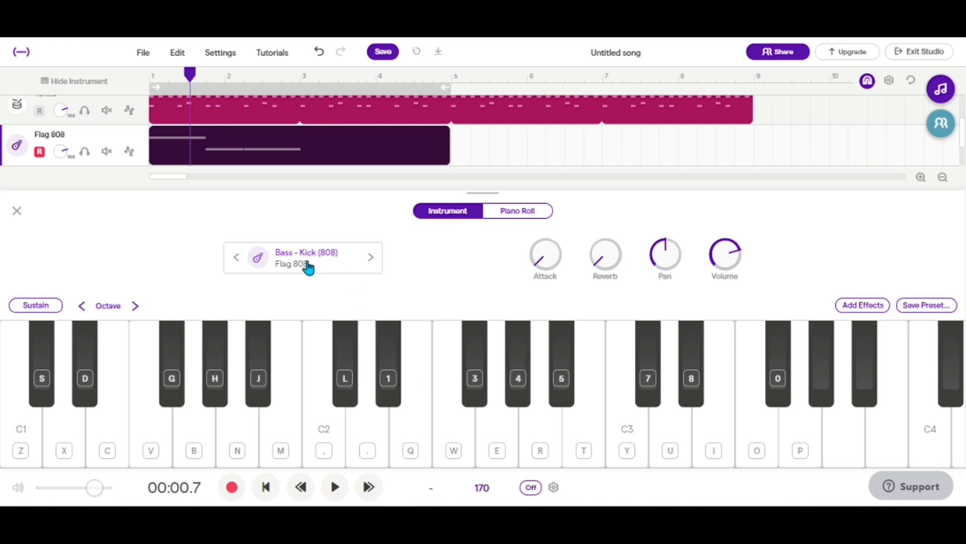
Change the bass track's instrument to Kick Vanilla Bass and play the bass line from the start
{"action": "scroll", "coordinate": [626, 296], "scroll_direction": "down", "scroll_amount": 4}
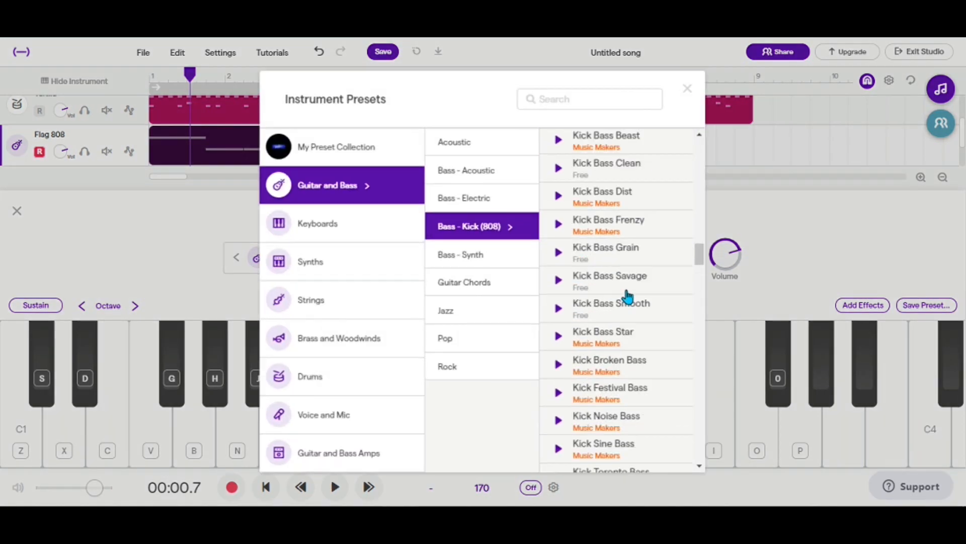
{"action": "scroll", "coordinate": [634, 292], "scroll_direction": "down", "scroll_amount": 5}
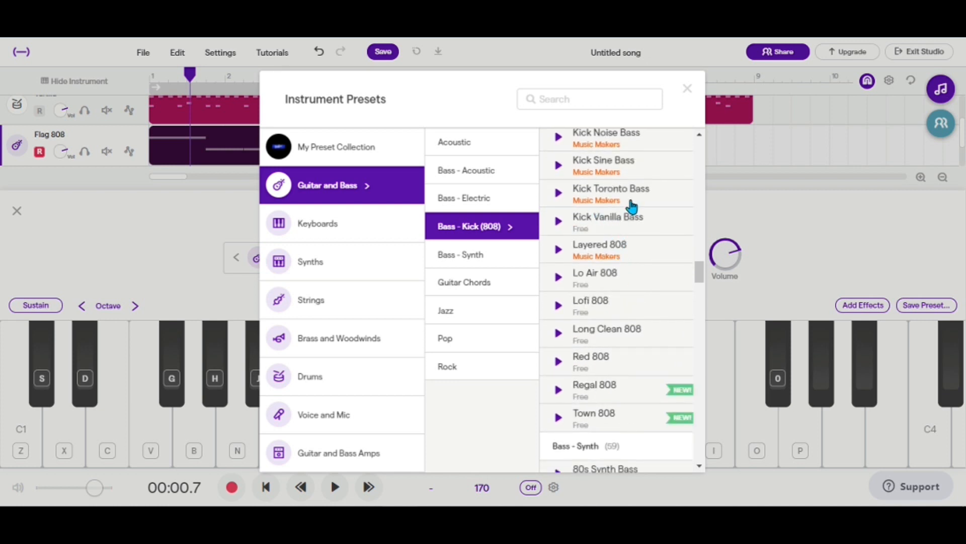
{"action": "left_click", "coordinate": [615, 224]}
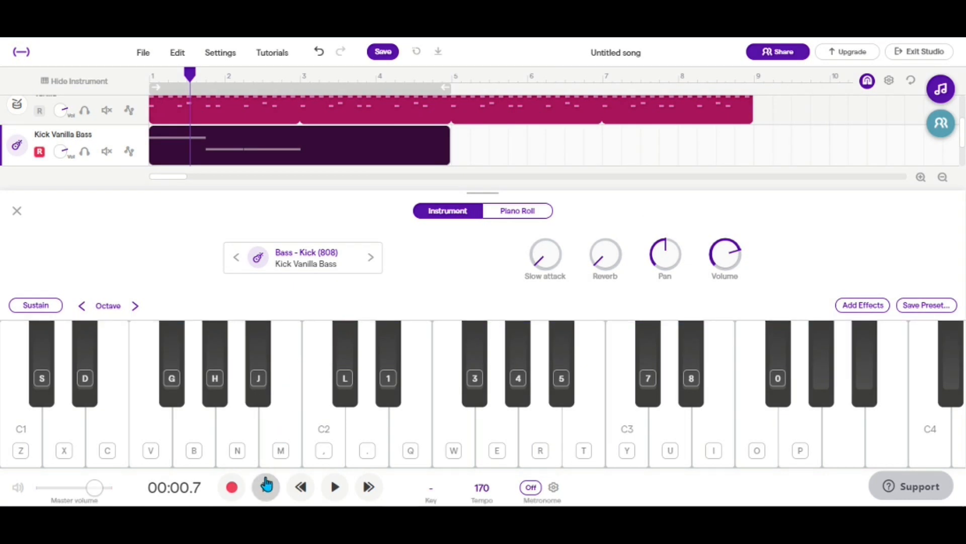
{"action": "left_click", "coordinate": [266, 485]}
{"action": "key", "text": "space"}
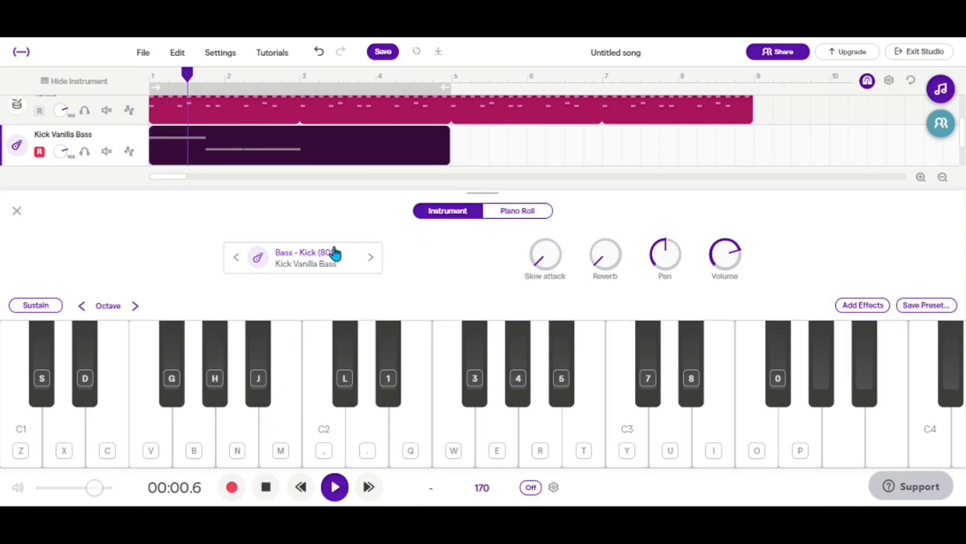
{"action": "key", "text": "space"}
Move all the bass notes down together to G0 and C0 in the piano roll and play them from the start
{"action": "left_click", "coordinate": [527, 216]}
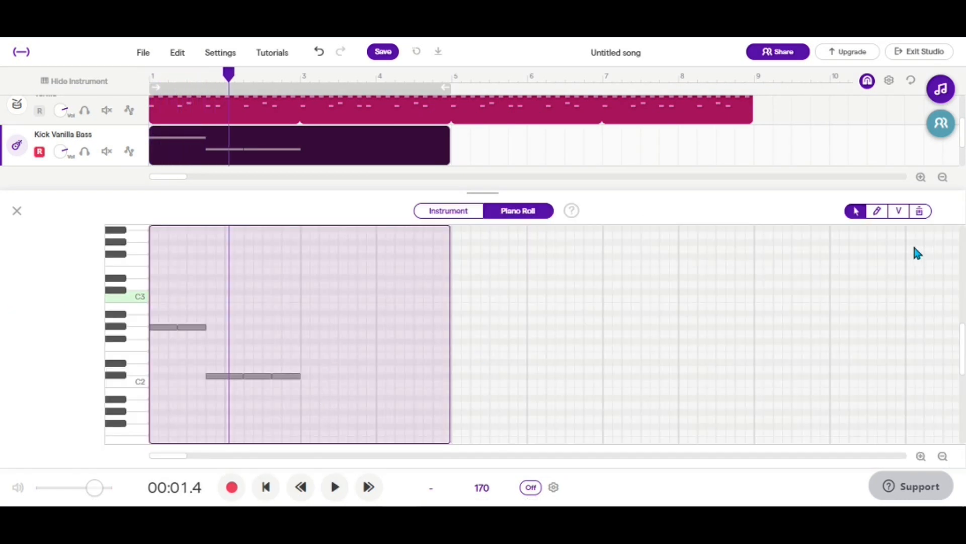
{"action": "left_click_drag", "start_coordinate": [322, 406], "coordinate": [154, 328]}
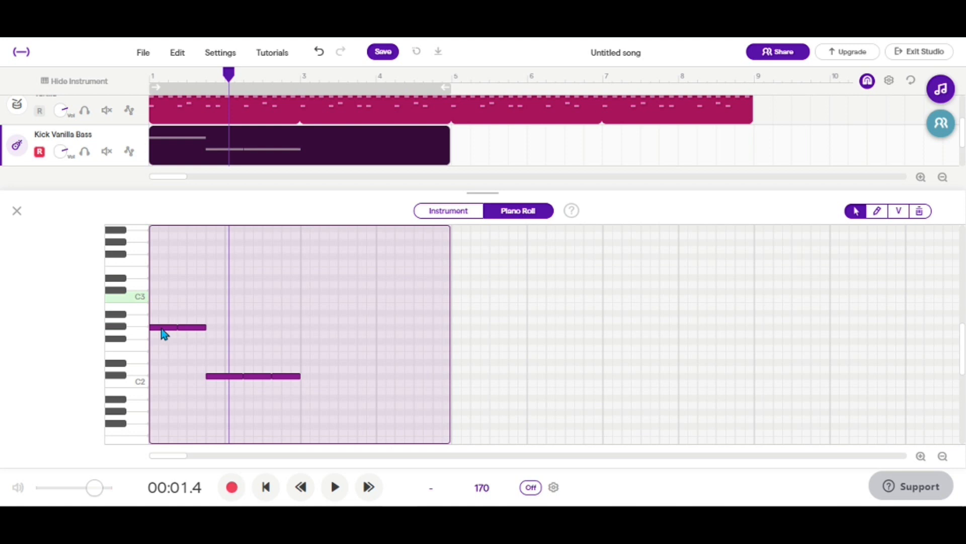
{"action": "mouse_move", "coordinate": [164, 333]}
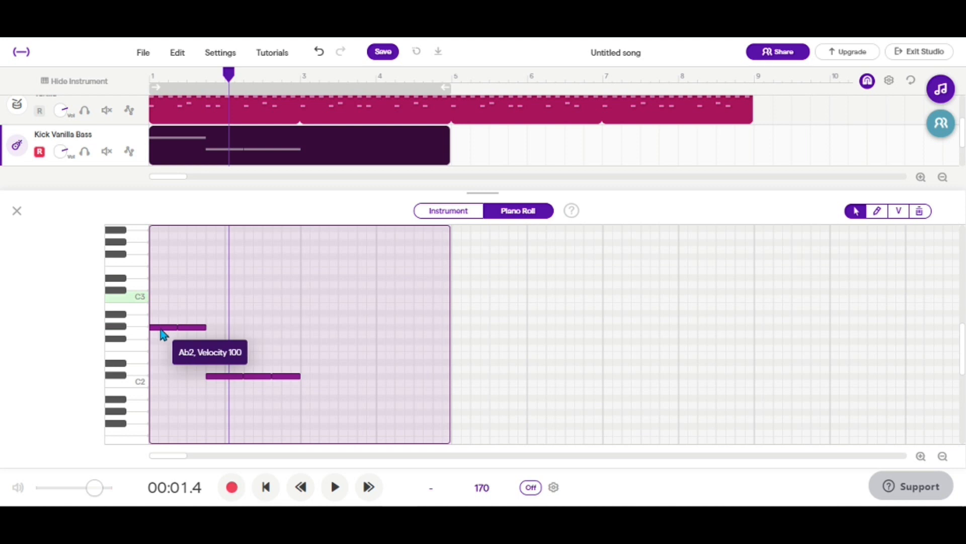
{"action": "left_click_drag", "start_coordinate": [164, 333], "coordinate": [161, 401]}
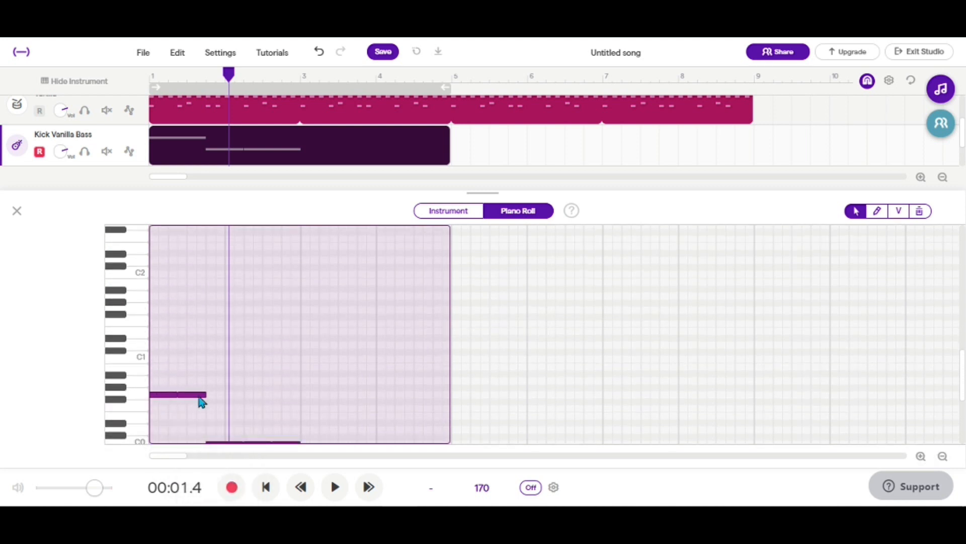
{"action": "left_click", "coordinate": [266, 486]}
{"action": "key", "text": "space"}
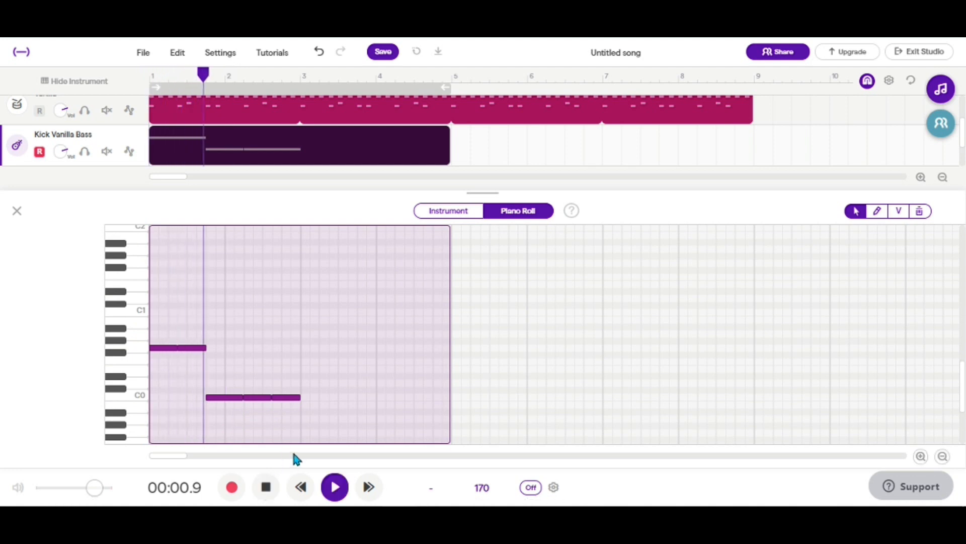
{"action": "left_click", "coordinate": [327, 483]}
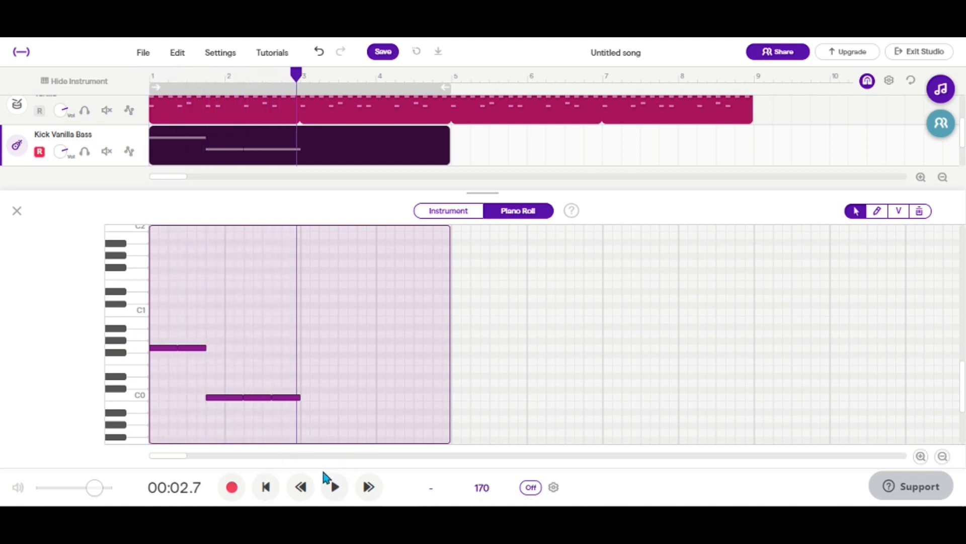
Add two F0 notes from the start of bar 3 and a D0 note directly after, each three eighths long, and play them
{"action": "left_click", "coordinate": [878, 210]}
{"action": "left_click", "coordinate": [305, 361]}
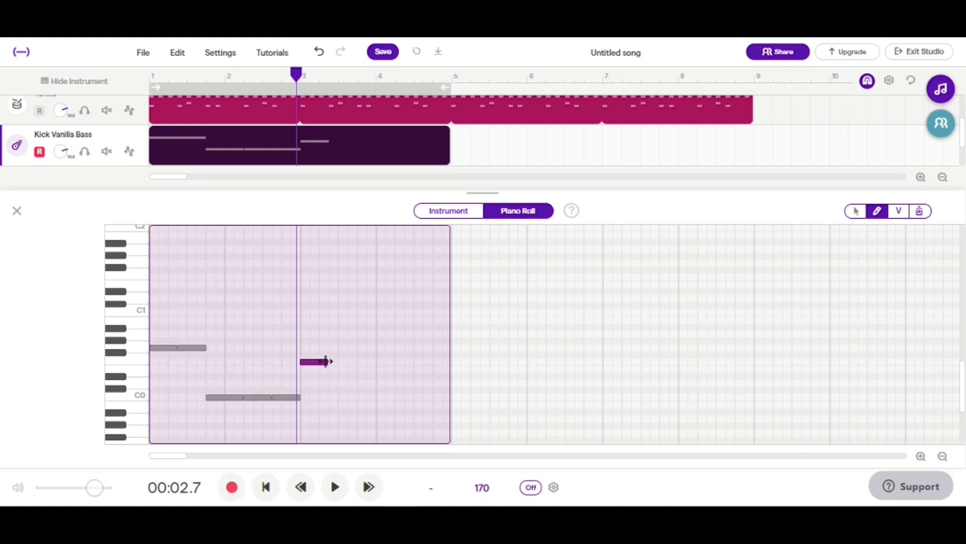
{"action": "left_click_drag", "start_coordinate": [327, 361], "coordinate": [356, 361]}
{"action": "left_click", "coordinate": [363, 384]}
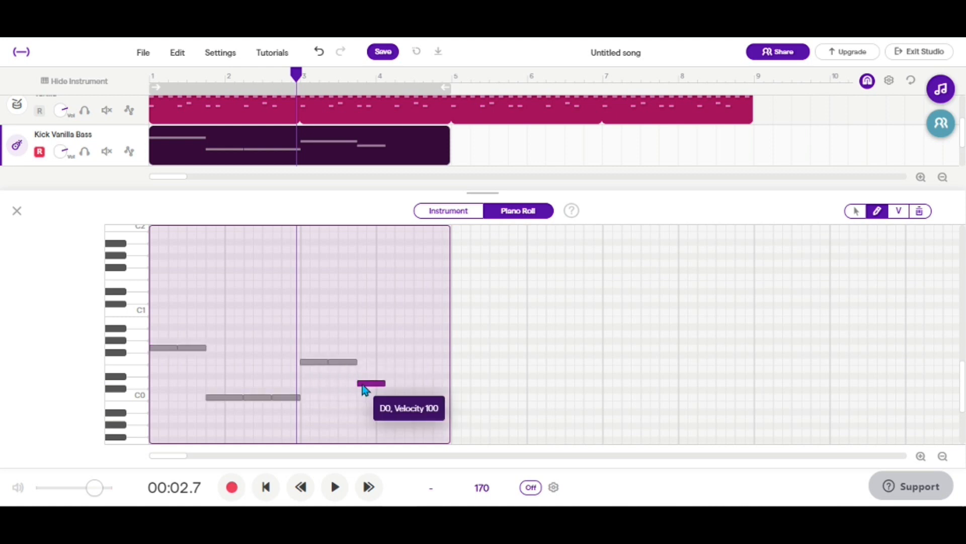
{"action": "key", "text": "space"}
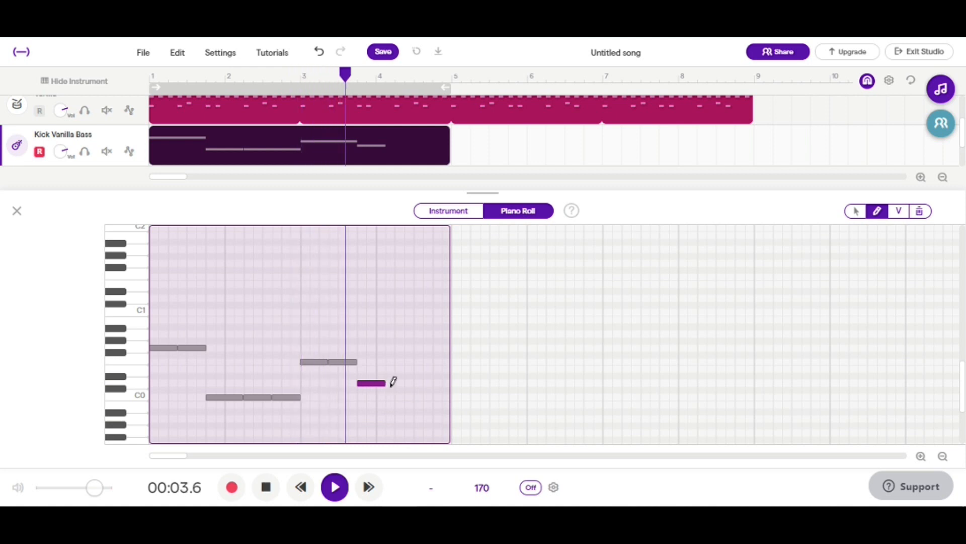
{"action": "key", "text": "space"}
Lengthen the D0 note to half a bar and add two more D0 notes that fill the rest of bar 4
{"action": "left_click_drag", "start_coordinate": [383, 382], "coordinate": [393, 386]}
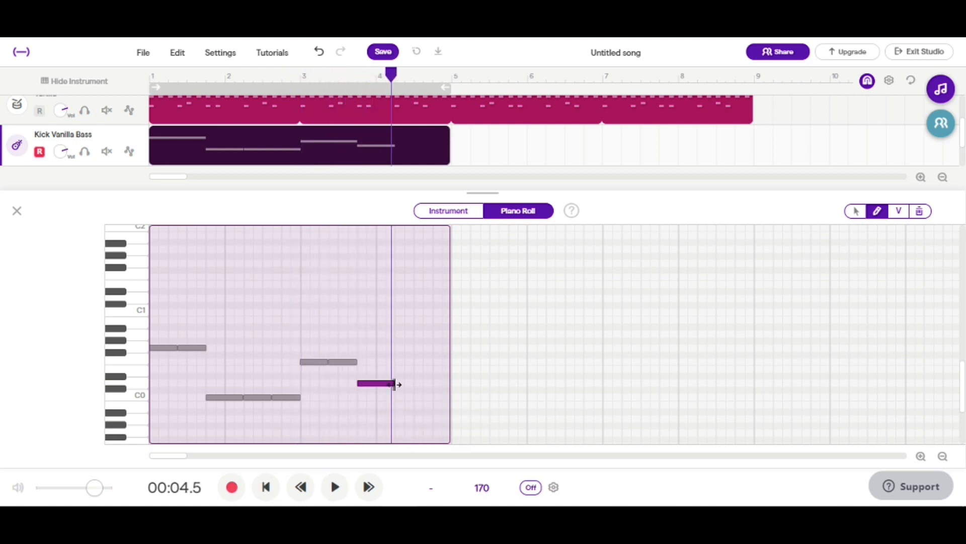
{"action": "left_click", "coordinate": [395, 384]}
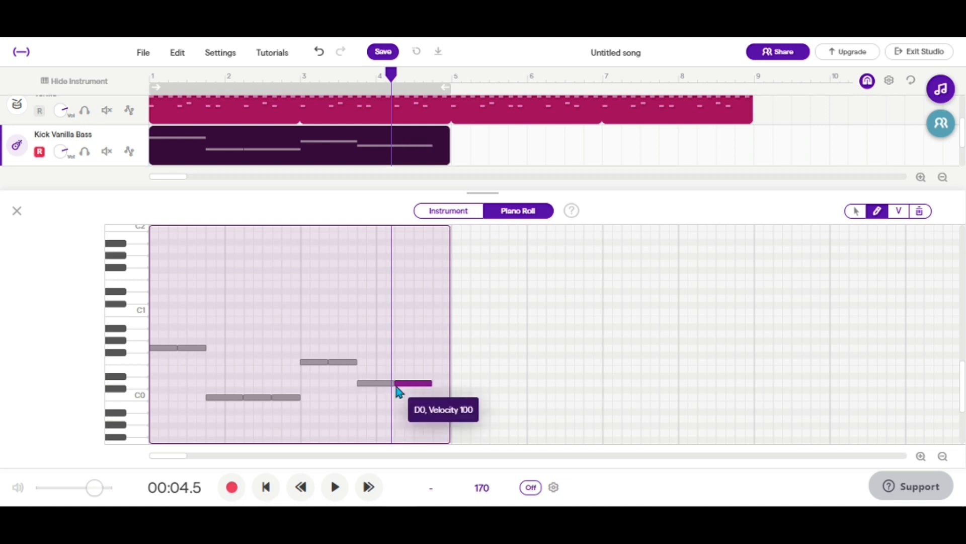
{"action": "left_click", "coordinate": [426, 382]}
Play the four-bar bass line from the start, then stop and return to the beginning
{"action": "left_click", "coordinate": [266, 487]}
{"action": "key", "text": "space"}
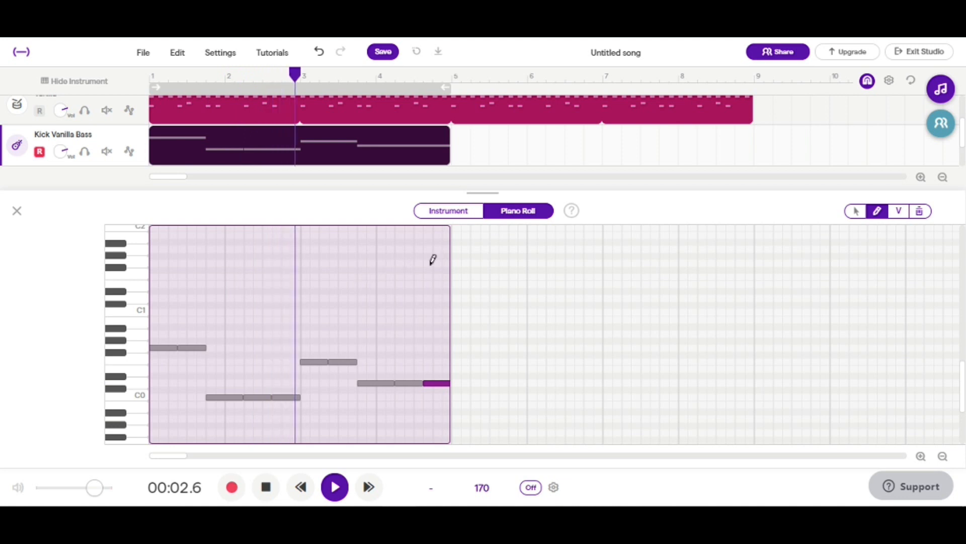
{"action": "left_click", "coordinate": [856, 211]}
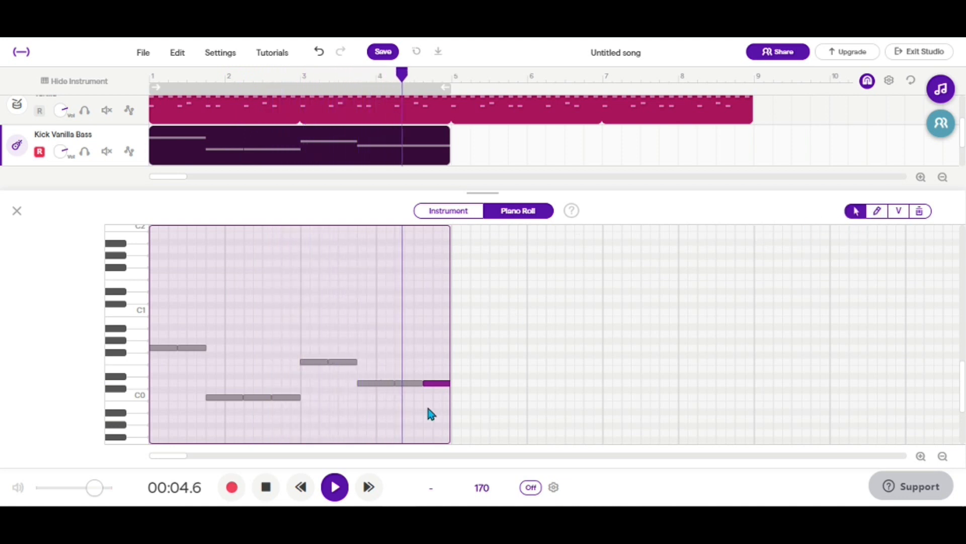
{"action": "left_click", "coordinate": [266, 487]}
{"action": "left_click", "coordinate": [266, 487]}
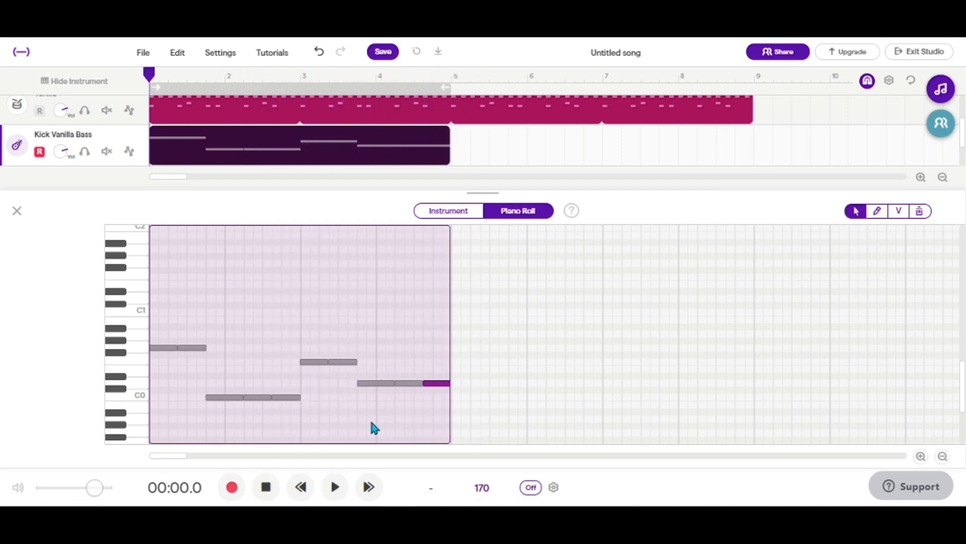
Raise all the bass notes together by one octave and play the opening
{"action": "left_click_drag", "start_coordinate": [434, 408], "coordinate": [86, 301]}
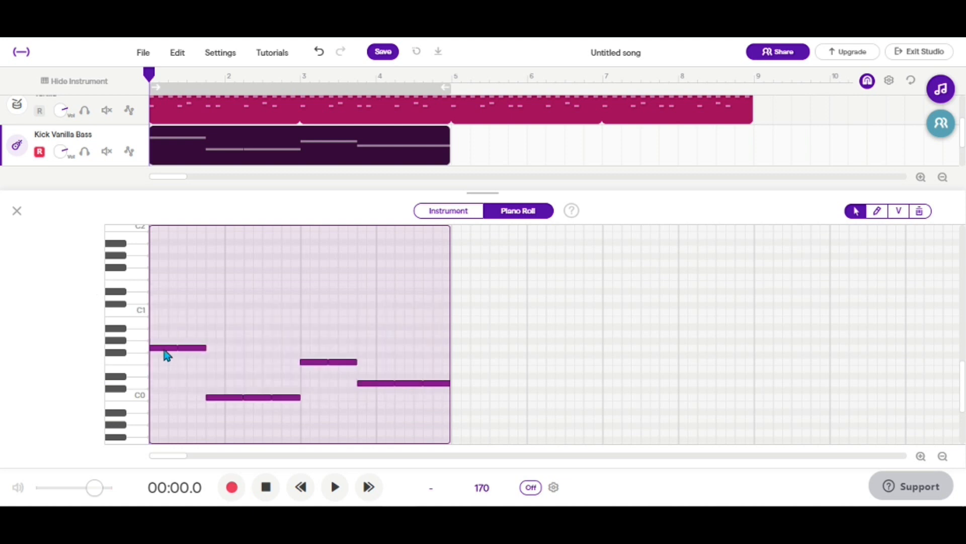
{"action": "left_click_drag", "start_coordinate": [162, 348], "coordinate": [160, 327]}
{"action": "left_click_drag", "start_coordinate": [155, 258], "coordinate": [166, 265]}
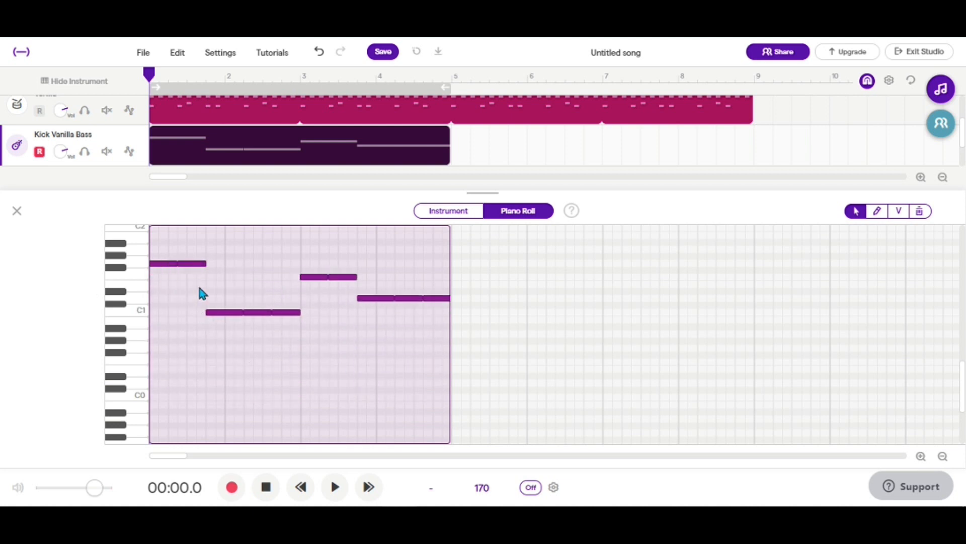
{"action": "key", "text": "space"}
{"action": "key", "text": "space"}
Raise all the bass notes by one semitone and play the line from the start
{"action": "key", "text": "Up"}
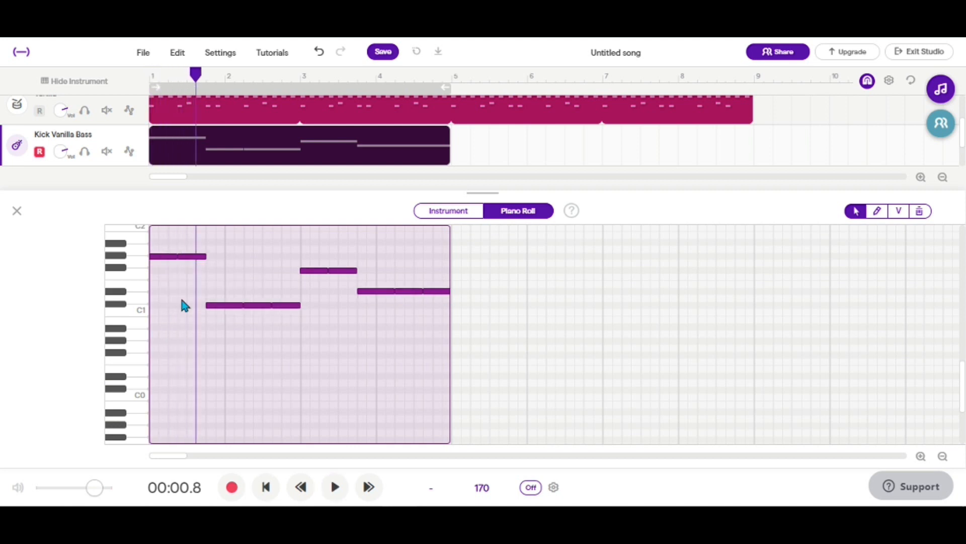
{"action": "left_click", "coordinate": [265, 487]}
{"action": "key", "text": "space"}
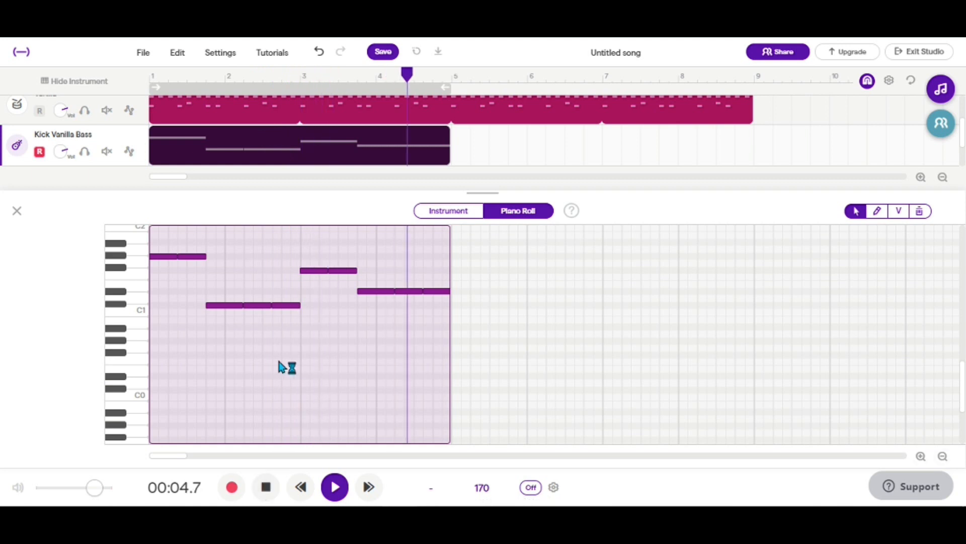
{"action": "key", "text": "space"}
Lower the two notes at the start of bar 3 by one semitone to F1 and play the passage
{"action": "left_click", "coordinate": [302, 278]}
{"action": "left_click_drag", "start_coordinate": [308, 271], "coordinate": [339, 279]}
{"action": "key", "text": "space"}
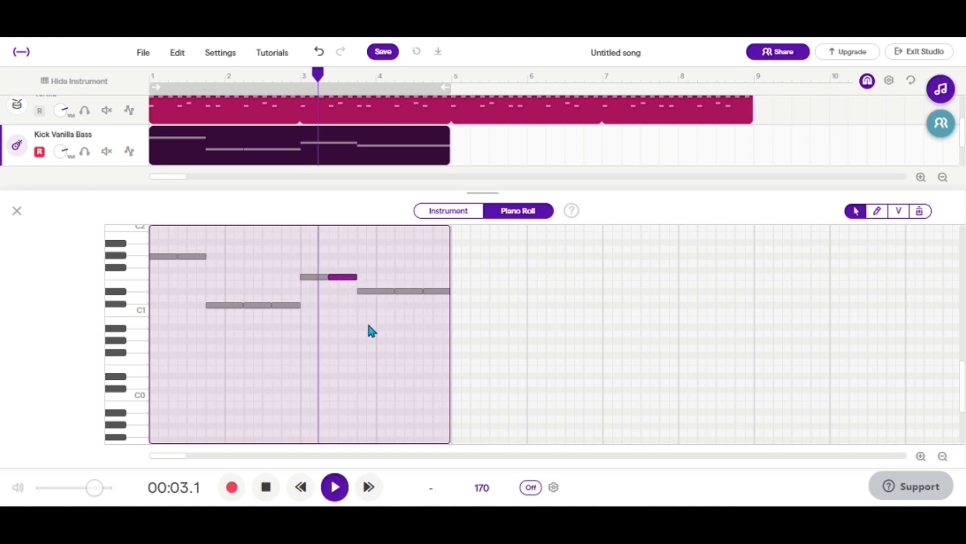
{"action": "key", "text": "space"}
Check the pitch of the first note after the F1 pair and play the bass line from the start
{"action": "left_click", "coordinate": [367, 292]}
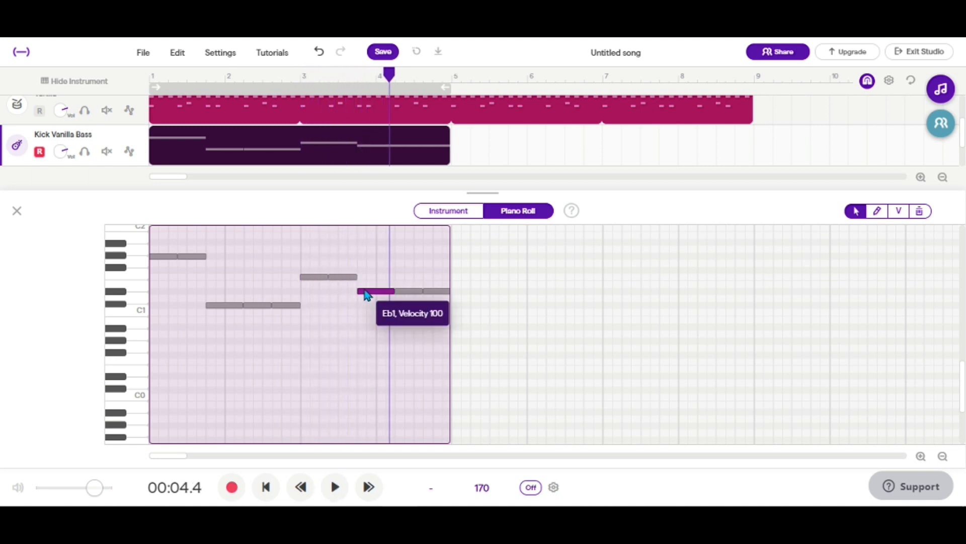
{"action": "left_click", "coordinate": [261, 484]}
{"action": "key", "text": "space"}
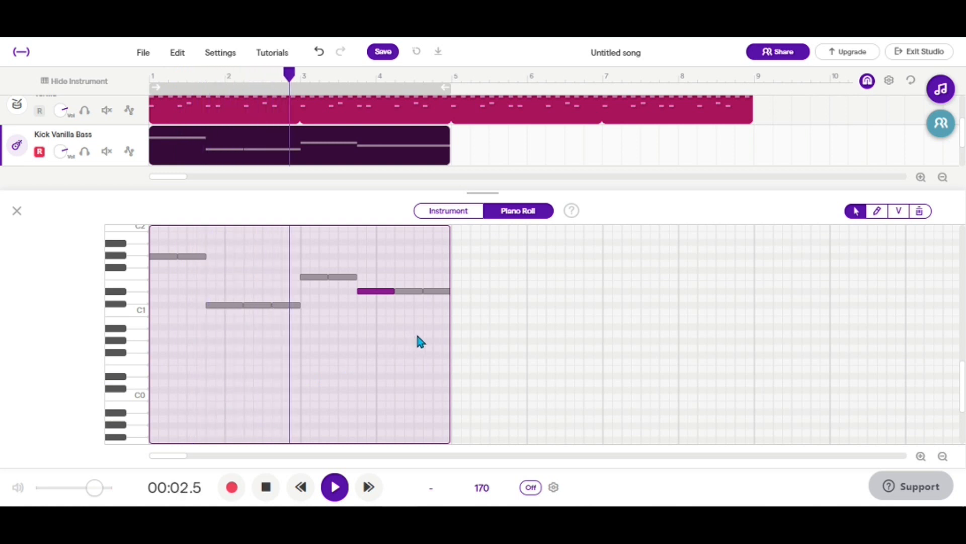
Lower all the Kick Vanilla Bass notes together by ten semitones and return to the song start
{"action": "key", "text": "space"}
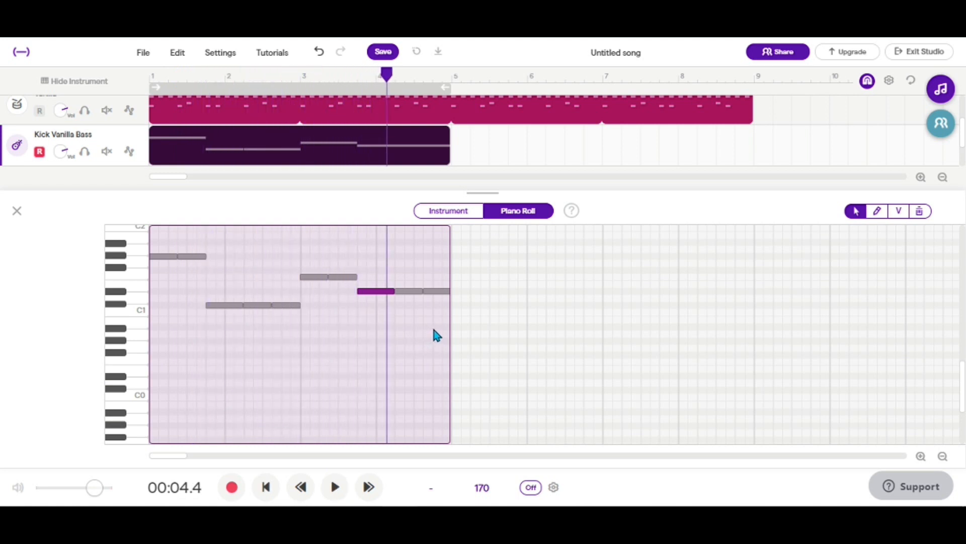
{"action": "left_click_drag", "start_coordinate": [431, 329], "coordinate": [158, 256]}
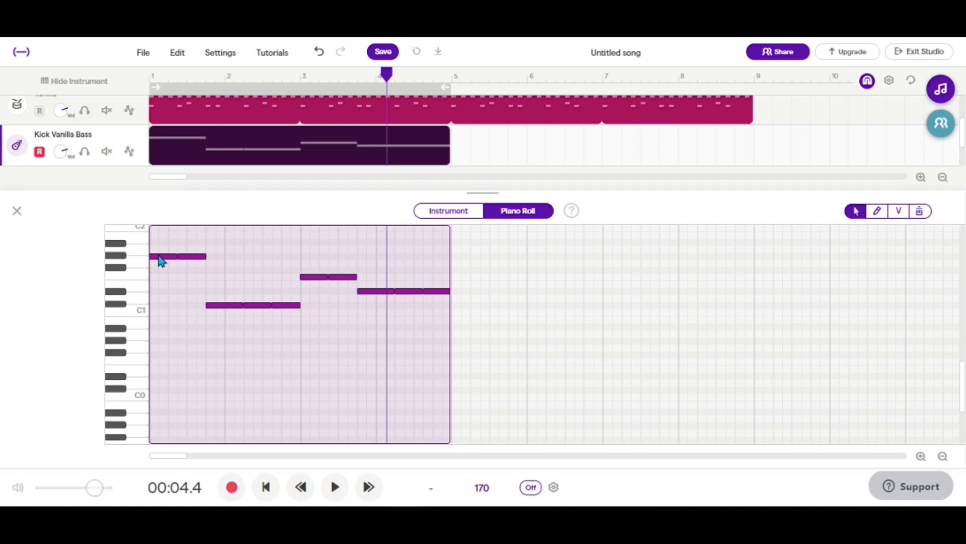
{"action": "left_click_drag", "start_coordinate": [160, 261], "coordinate": [161, 334]}
{"action": "left_click", "coordinate": [265, 486]}
{"action": "left_click", "coordinate": [10, 208]}
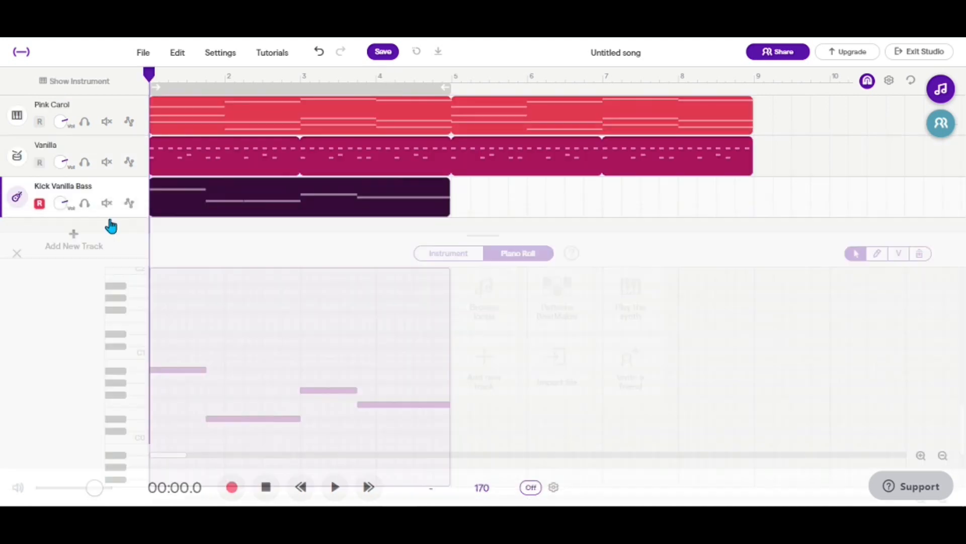
Raise all the notes of the Pink Carol chord pattern together by two semitones
{"action": "right_click", "coordinate": [168, 112]}
{"action": "left_click", "coordinate": [208, 133]}
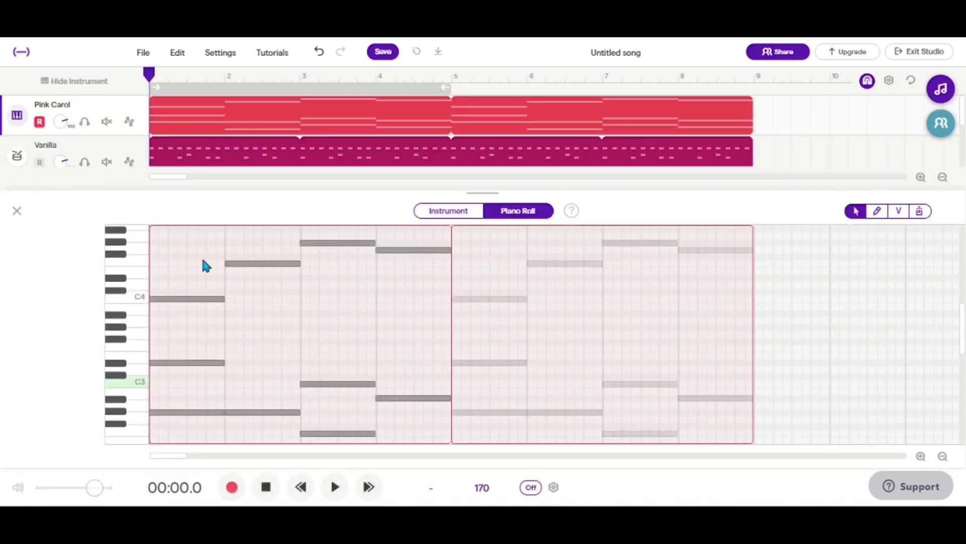
{"action": "double_click", "coordinate": [203, 263]}
{"action": "left_click", "coordinate": [212, 263]}
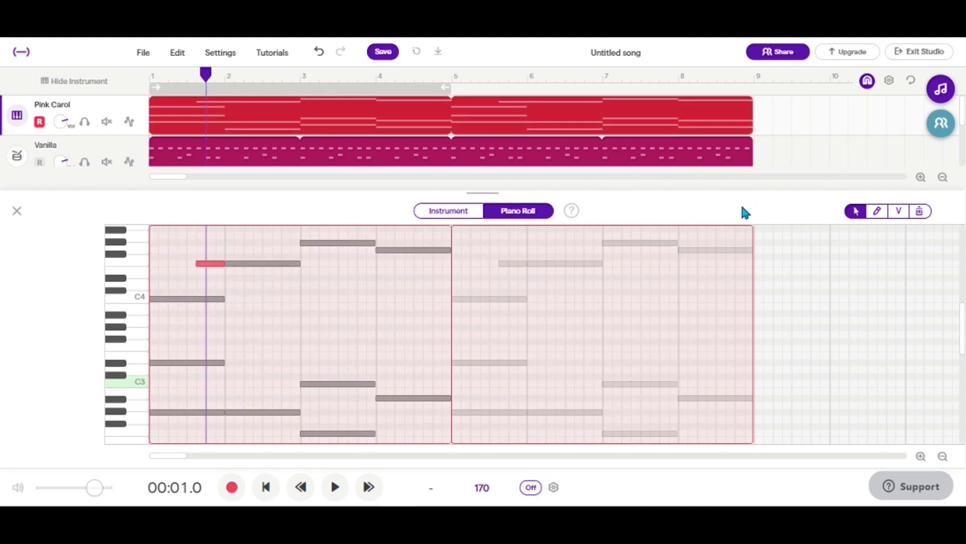
{"action": "scroll", "coordinate": [443, 392], "scroll_direction": "up", "scroll_amount": 3}
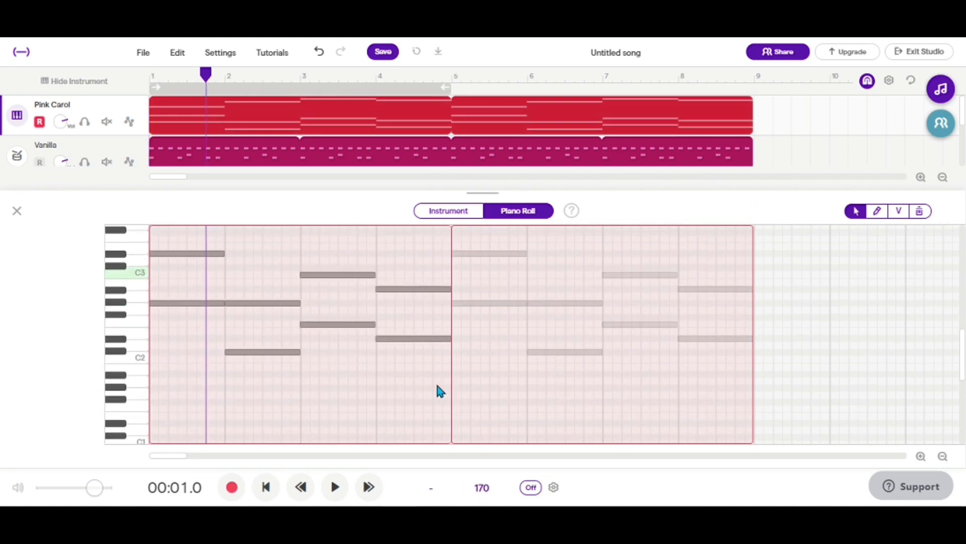
{"action": "left_click", "coordinate": [412, 379]}
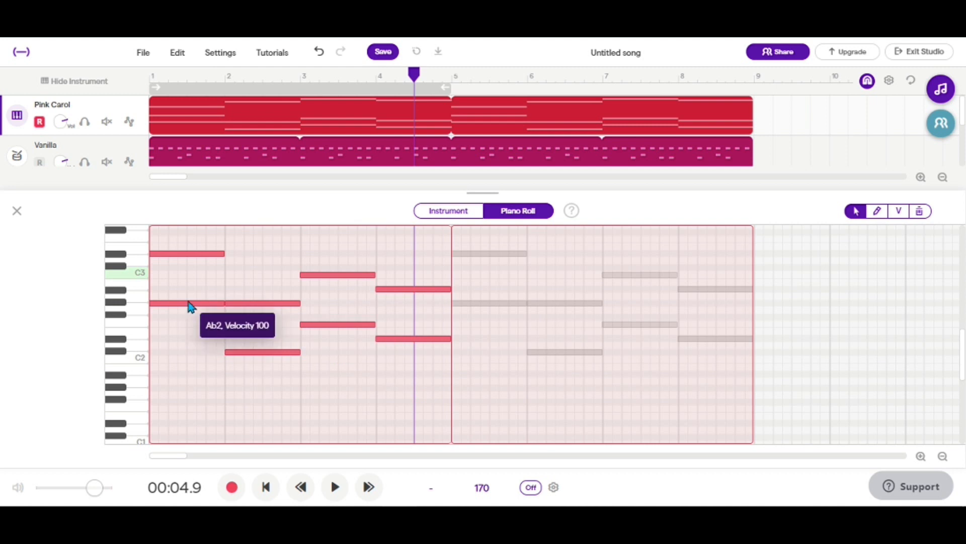
{"action": "left_click_drag", "start_coordinate": [190, 305], "coordinate": [184, 288]}
{"action": "left_click", "coordinate": [17, 210]}
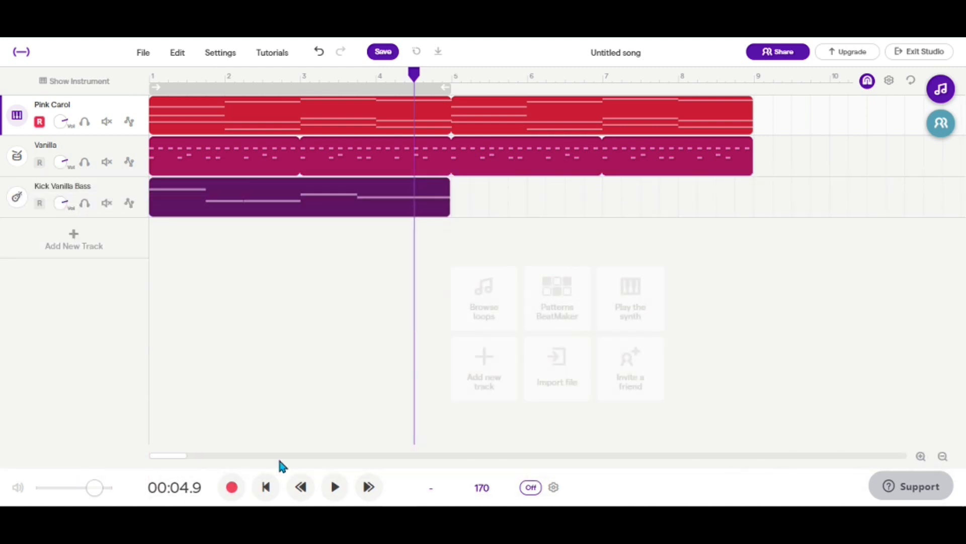
Play the song and loop the Kick Vanilla Bass region up to bar 9, matching the other tracks
{"action": "key", "text": "space"}
{"action": "mouse_move", "coordinate": [427, 201]}
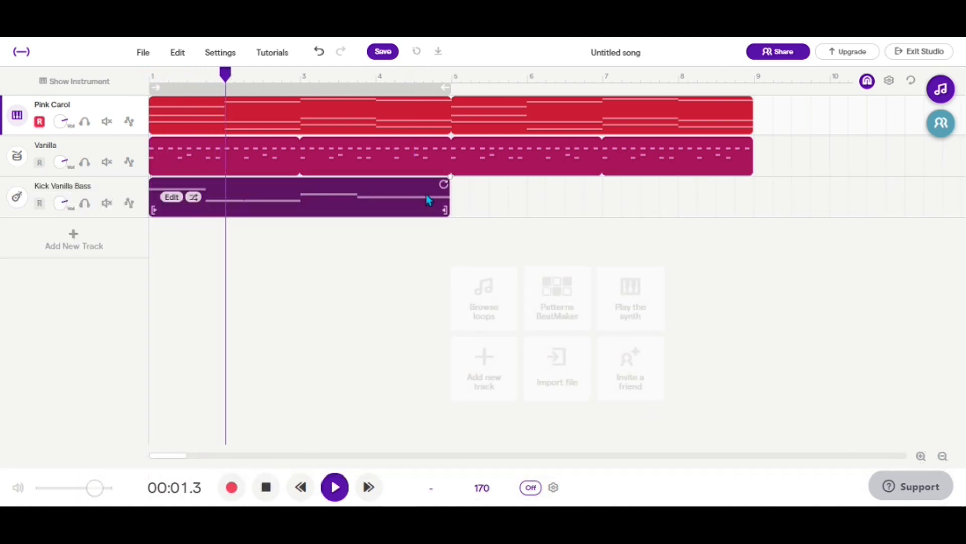
{"action": "left_click_drag", "start_coordinate": [445, 186], "coordinate": [753, 199]}
{"action": "left_click", "coordinate": [943, 455]}
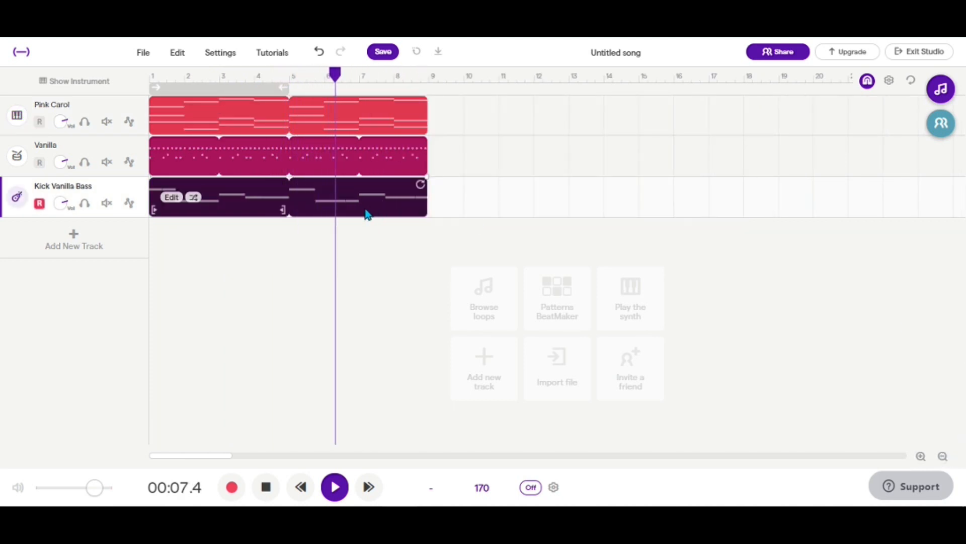
{"action": "left_click", "coordinate": [265, 483]}
{"action": "left_click", "coordinate": [266, 487]}
{"action": "left_click", "coordinate": [316, 308]}
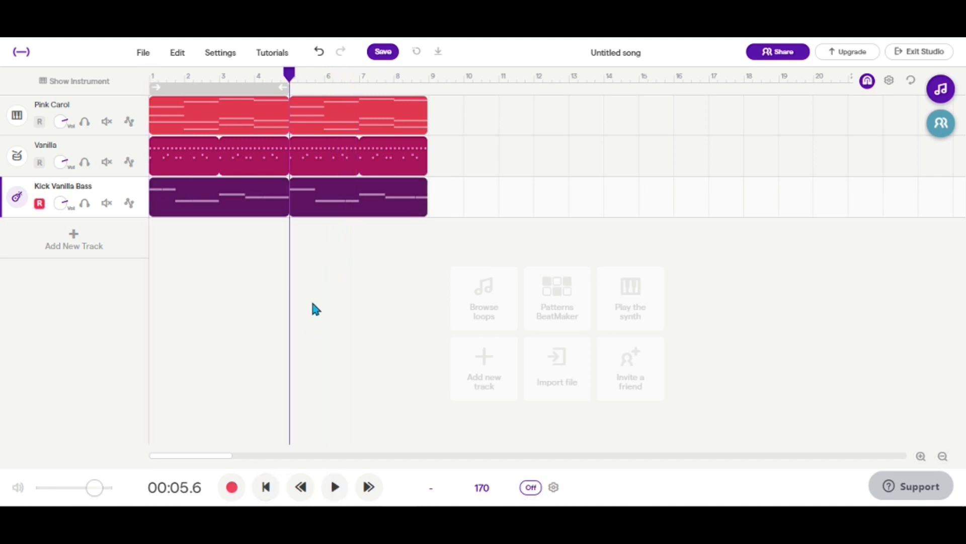
Extend the loops of all three tracks together to bar 17
{"action": "left_click", "coordinate": [945, 457]}
{"action": "left_click", "coordinate": [267, 486]}
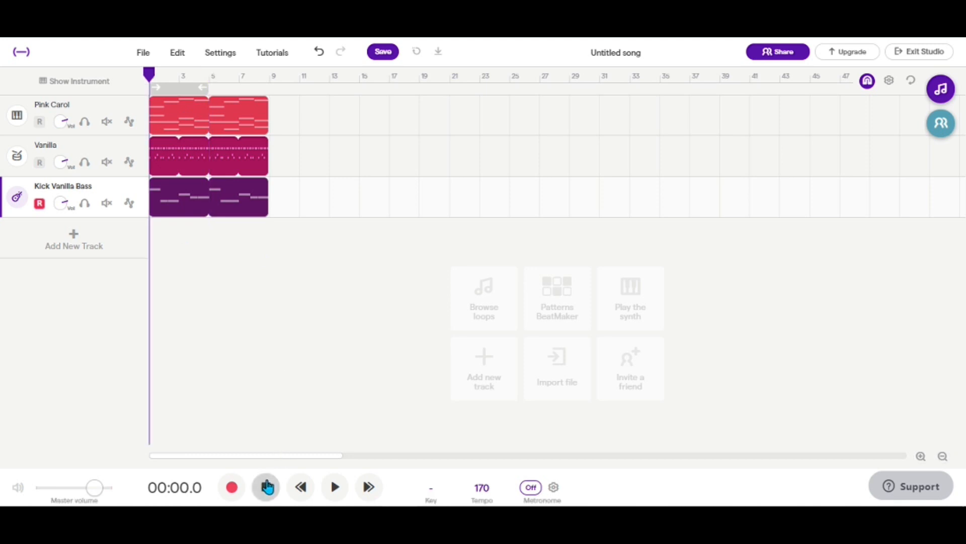
{"action": "left_click_drag", "start_coordinate": [251, 256], "coordinate": [140, 106]}
{"action": "left_click_drag", "start_coordinate": [264, 112], "coordinate": [373, 151]}
{"action": "left_click", "coordinate": [314, 275]}
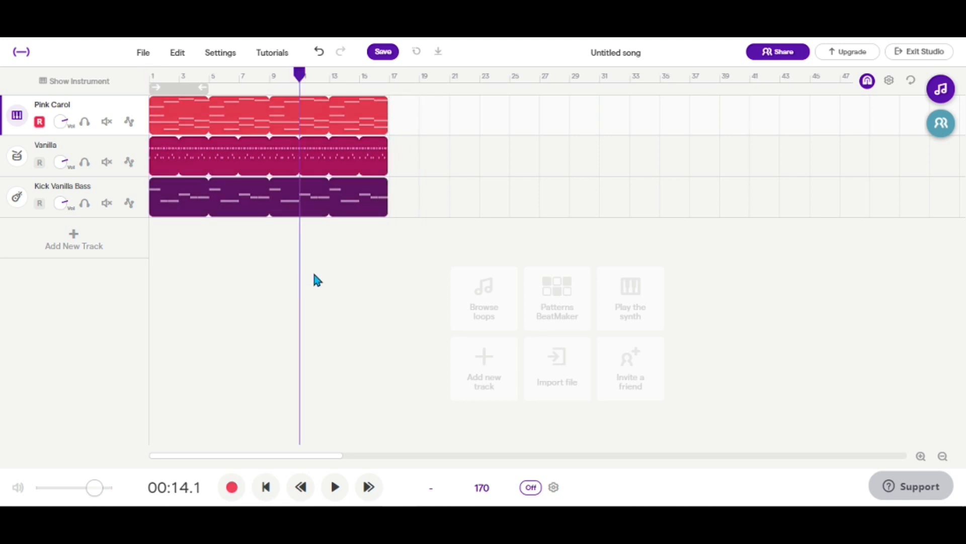
{"action": "left_click", "coordinate": [267, 484]}
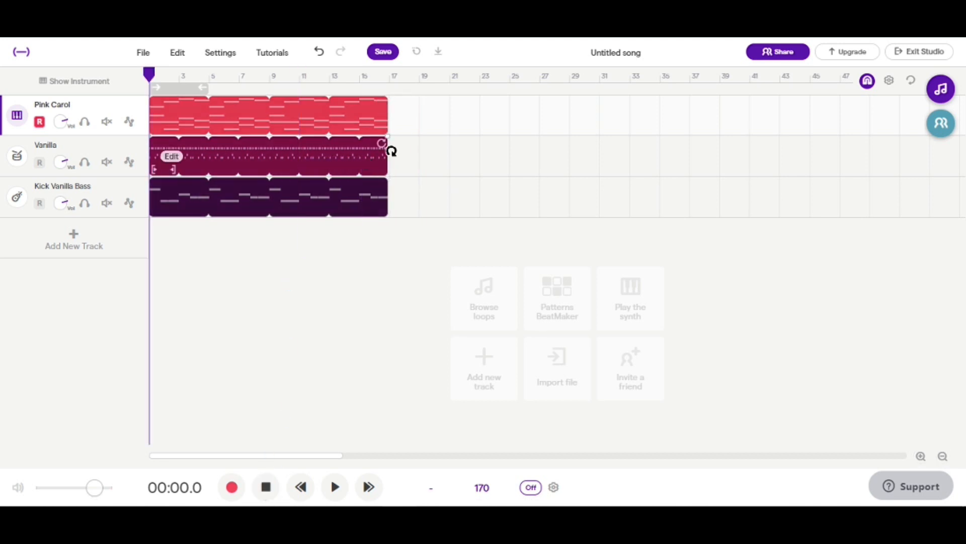
Shift the Vanilla and Kick Vanilla Bass loops to span bars 9 to 17 and play from the start
{"action": "left_click_drag", "start_coordinate": [384, 152], "coordinate": [351, 178]}
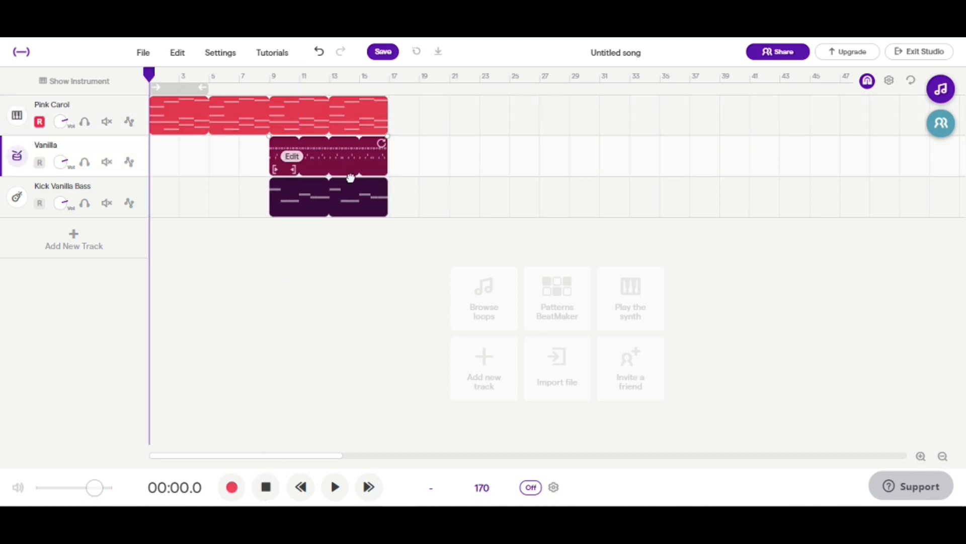
{"action": "left_click", "coordinate": [269, 421]}
{"action": "left_click", "coordinate": [265, 481]}
{"action": "key", "text": "space"}
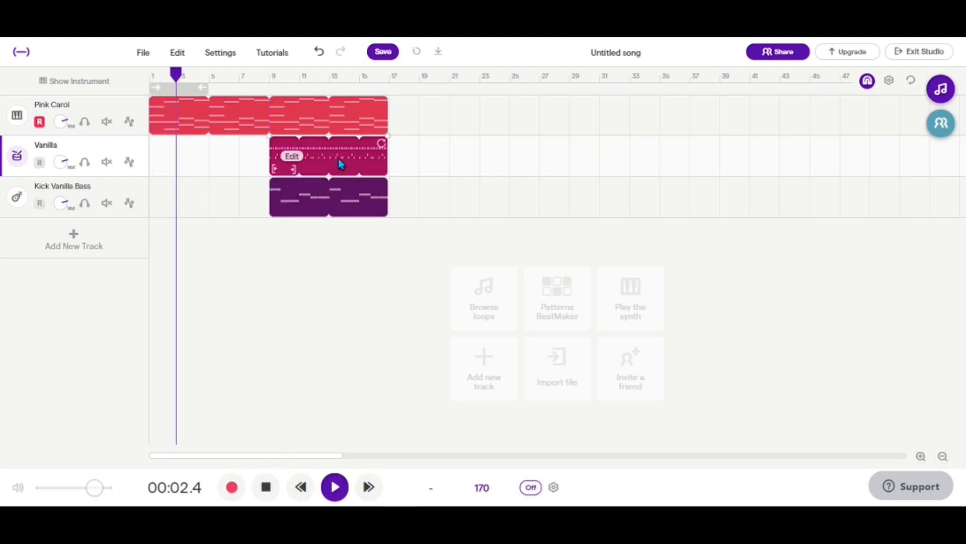
Move the bass loops to start at bar 17 and extend the Pink Carol and Vanilla loops to bar 25
{"action": "left_click_drag", "start_coordinate": [338, 212], "coordinate": [436, 198]}
{"action": "left_click_drag", "start_coordinate": [384, 109], "coordinate": [503, 109]}
{"action": "left_click_drag", "start_coordinate": [385, 151], "coordinate": [500, 161]}
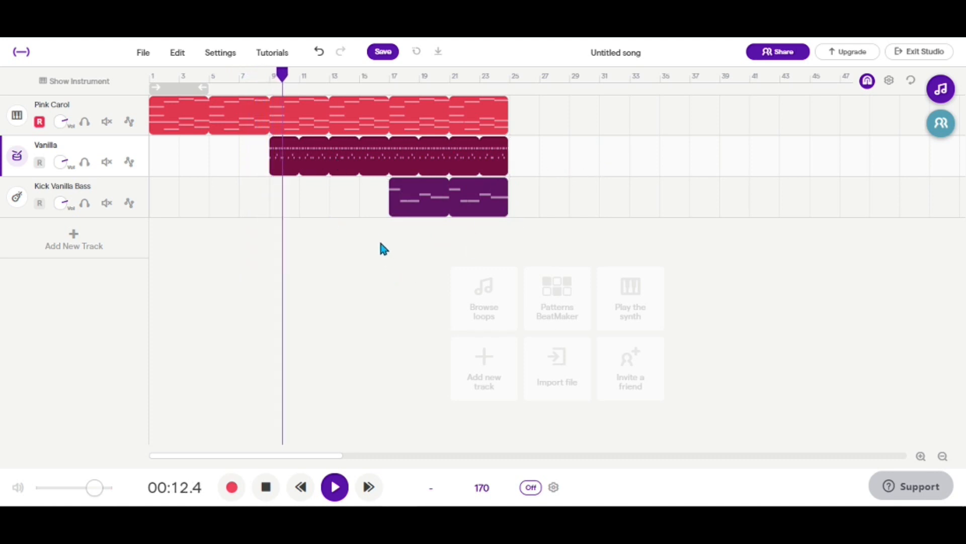
{"action": "mouse_move", "coordinate": [464, 218]}
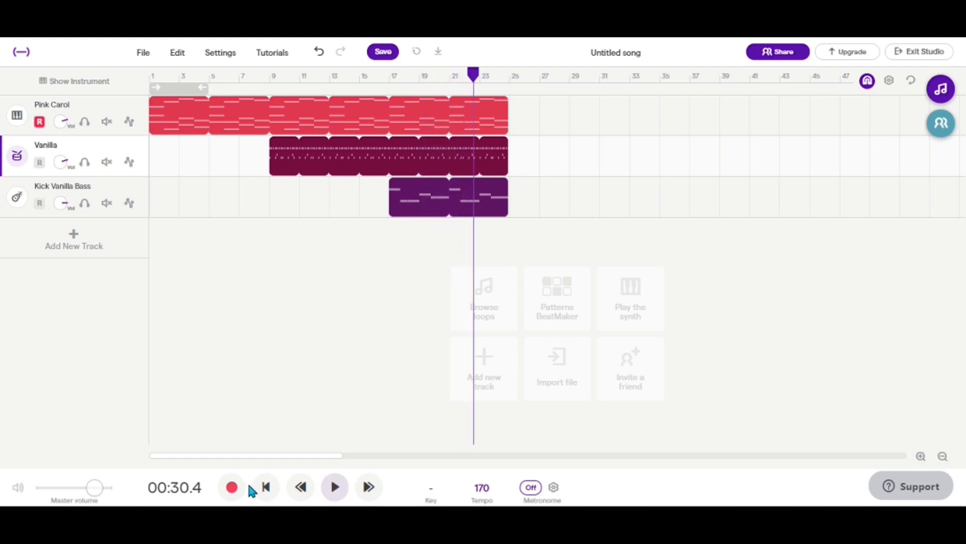
Extend the loops of all three tracks together to bar 41 and return to the song start
{"action": "left_click", "coordinate": [268, 486]}
{"action": "left_click_drag", "start_coordinate": [447, 244], "coordinate": [752, 95]}
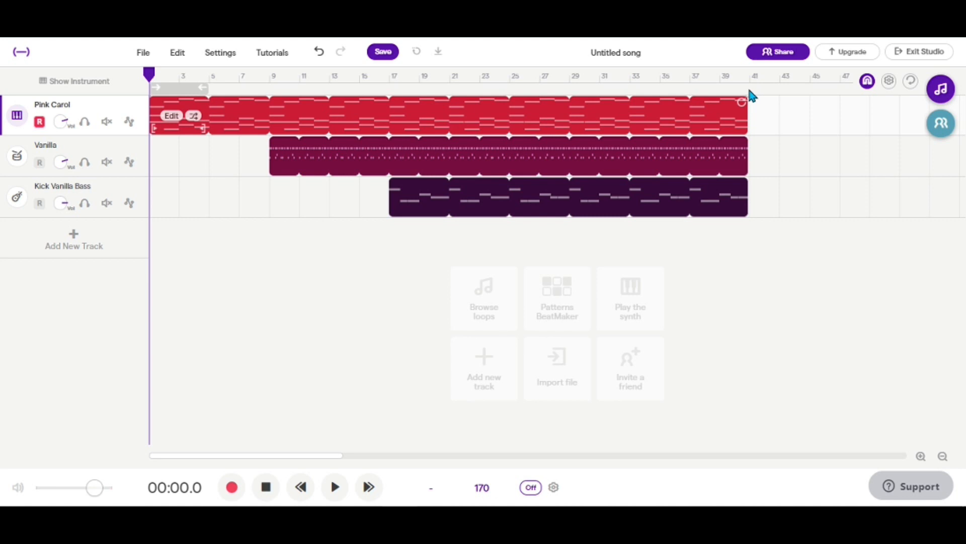
{"action": "left_click", "coordinate": [291, 334]}
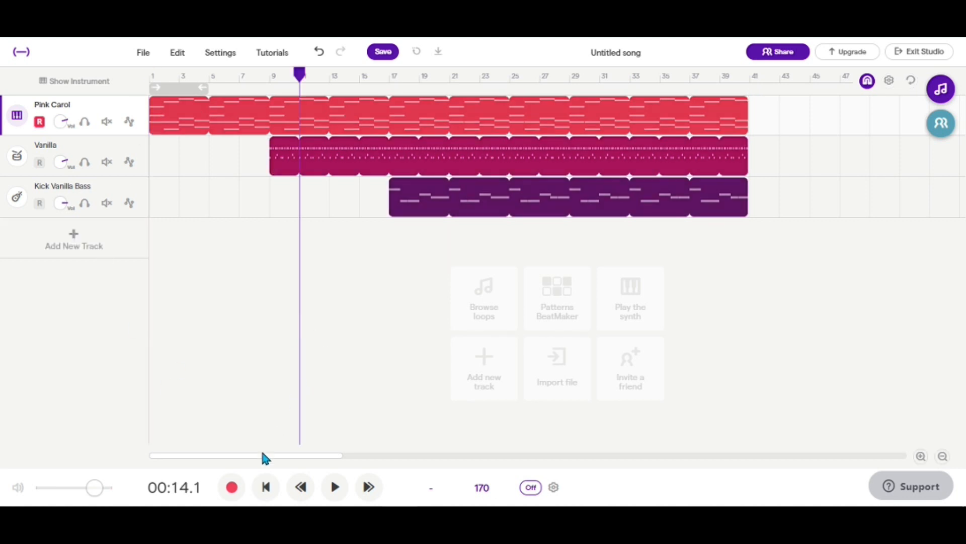
{"action": "left_click", "coordinate": [266, 487]}
{"action": "mouse_move", "coordinate": [244, 121]}
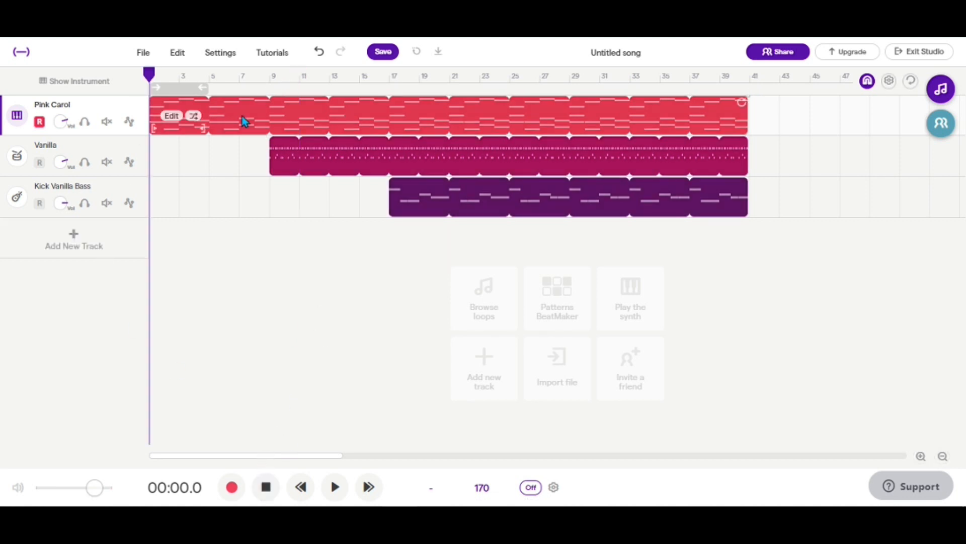
Filter the loop library by Hip Hop and Piano and preview Brampton - Vinyl Piano 15
{"action": "left_click", "coordinate": [943, 91]}
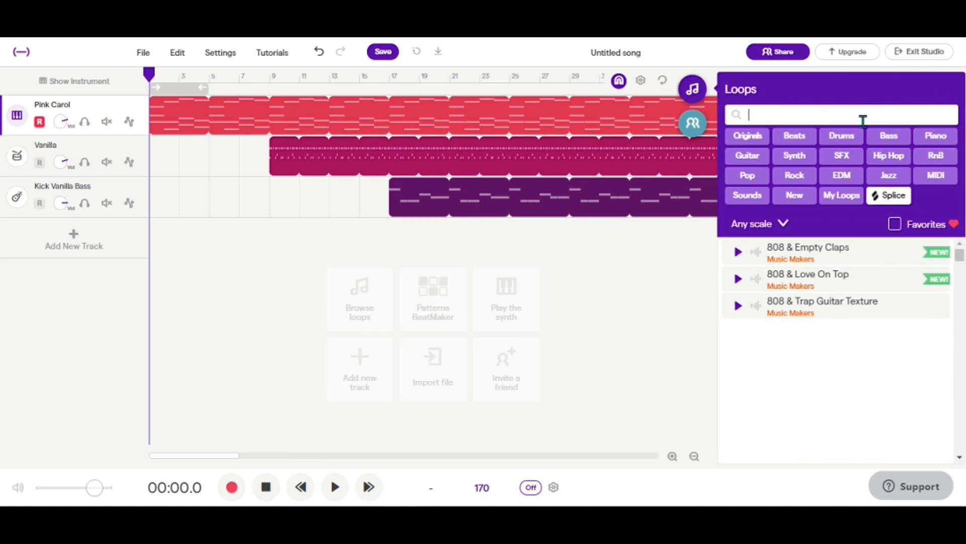
{"action": "left_click", "coordinate": [888, 159]}
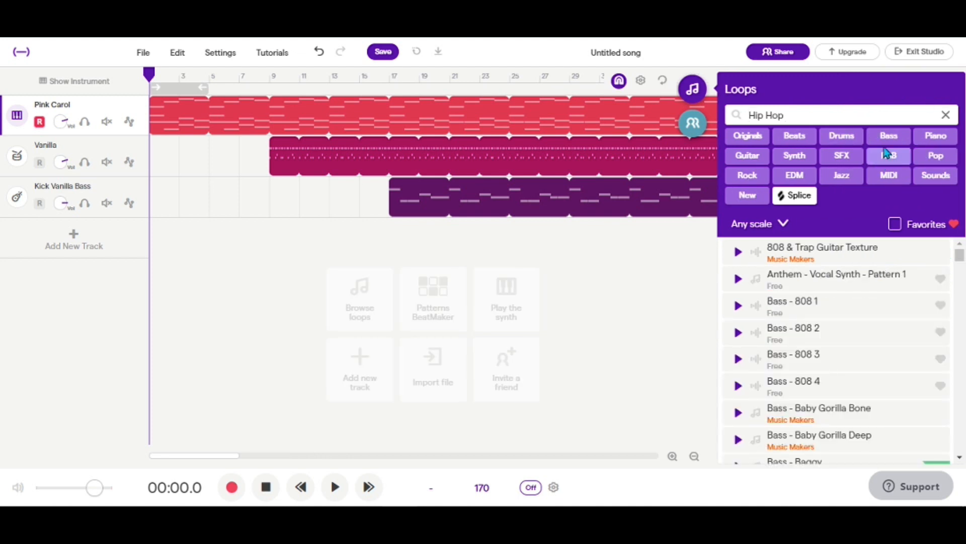
{"action": "left_click", "coordinate": [937, 143]}
{"action": "scroll", "coordinate": [770, 307], "scroll_direction": "down", "scroll_amount": 10}
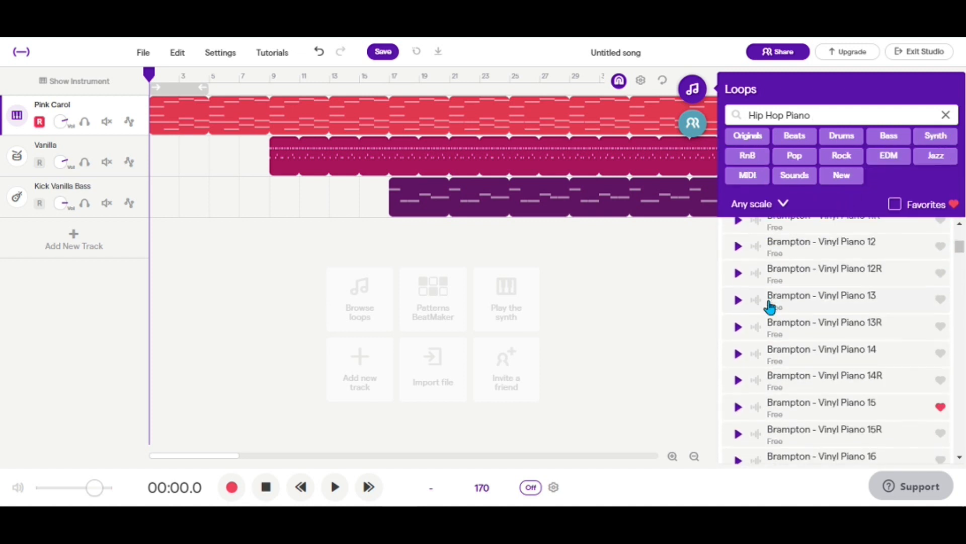
{"action": "scroll", "coordinate": [770, 306], "scroll_direction": "down", "scroll_amount": 2}
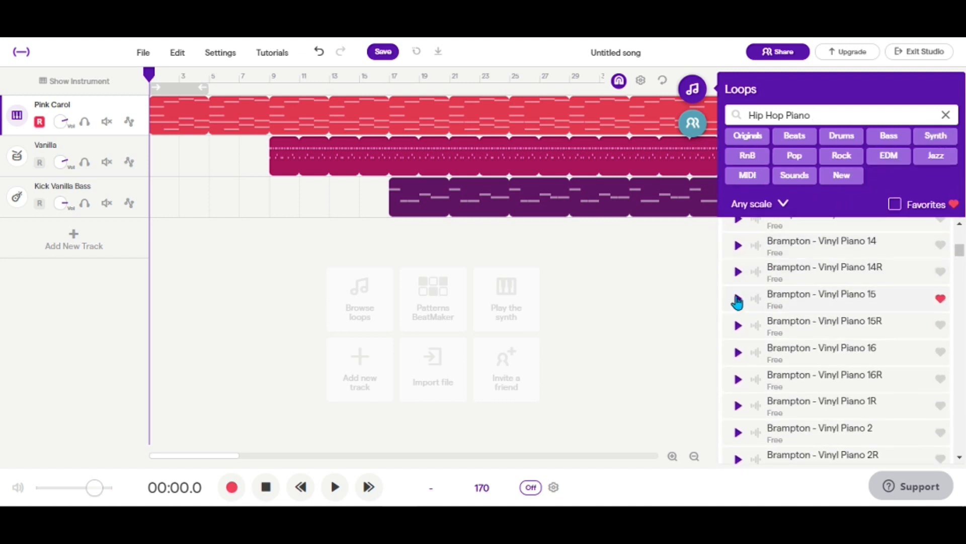
{"action": "left_click", "coordinate": [737, 301]}
{"action": "scroll", "coordinate": [813, 247], "scroll_direction": "down", "scroll_amount": 2}
{"action": "scroll", "coordinate": [812, 246], "scroll_direction": "up", "scroll_amount": 2}
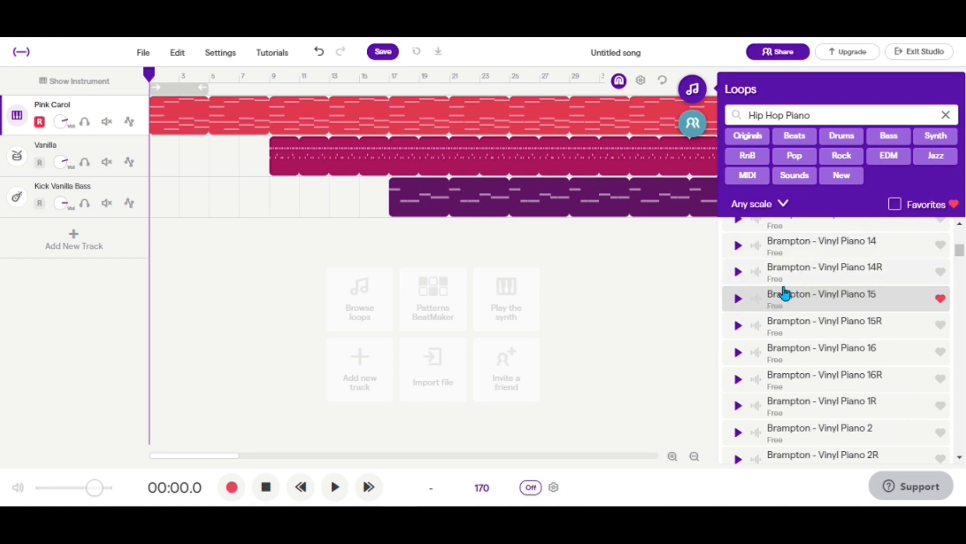
Try the Brampton - Vinyl Piano 15 loop on a new track and delete that track again
{"action": "left_click_drag", "start_coordinate": [836, 310], "coordinate": [270, 254]}
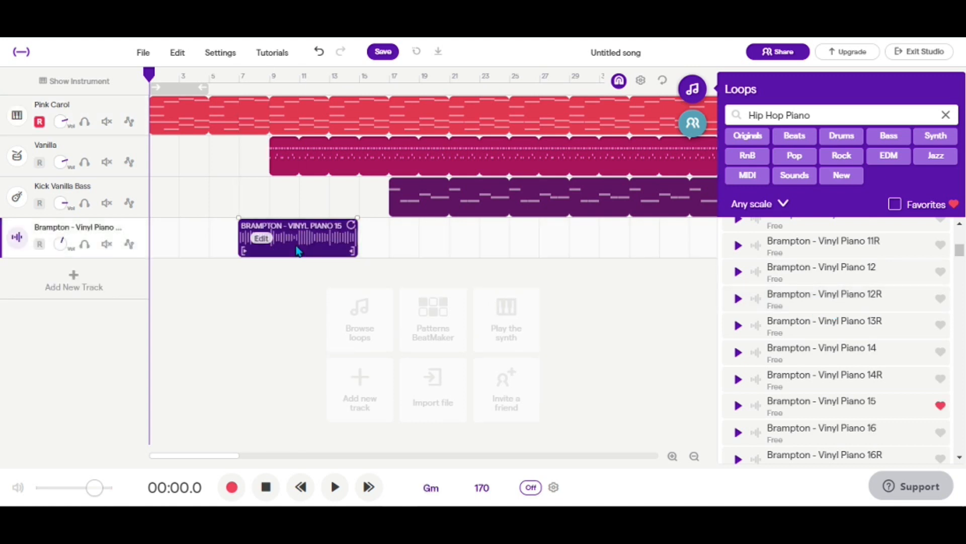
{"action": "left_click", "coordinate": [693, 94]}
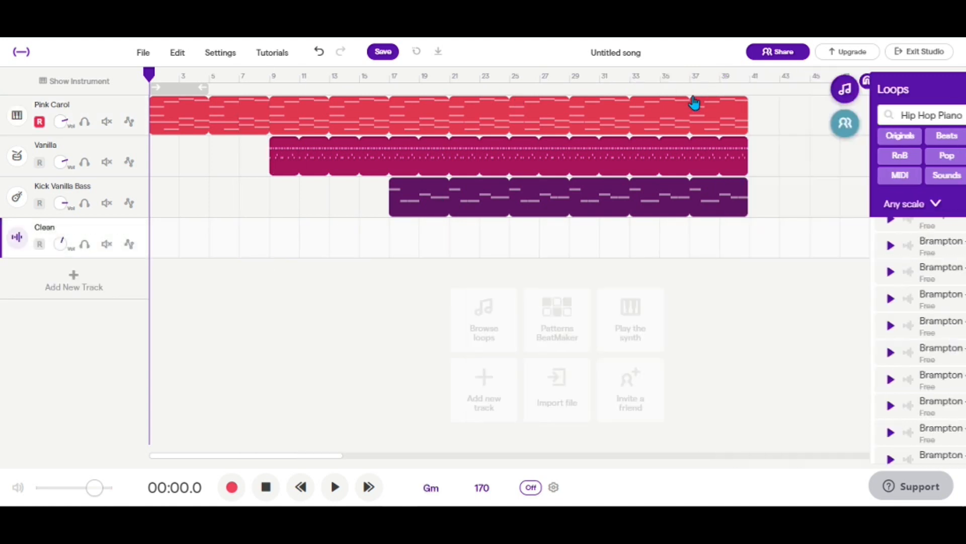
{"action": "left_click", "coordinate": [329, 307]}
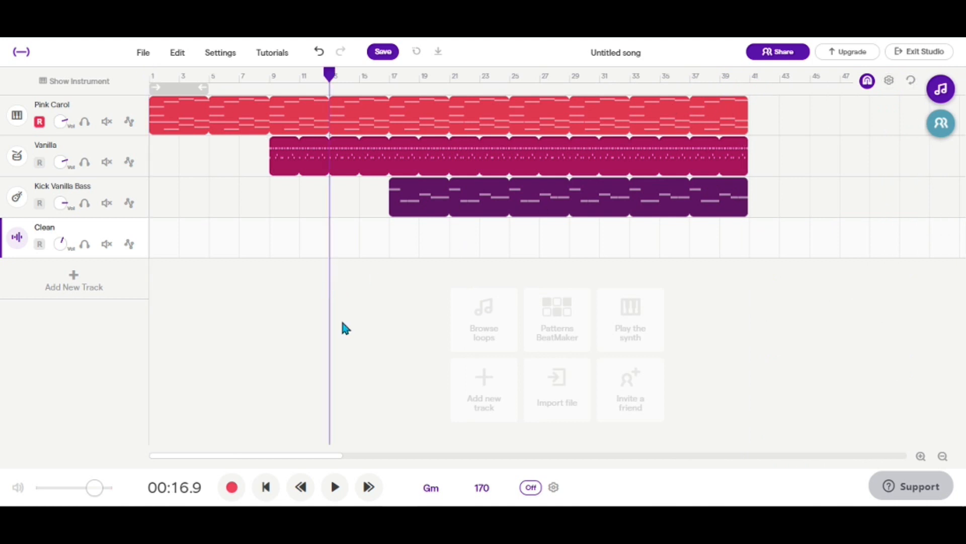
{"action": "left_click", "coordinate": [275, 481]}
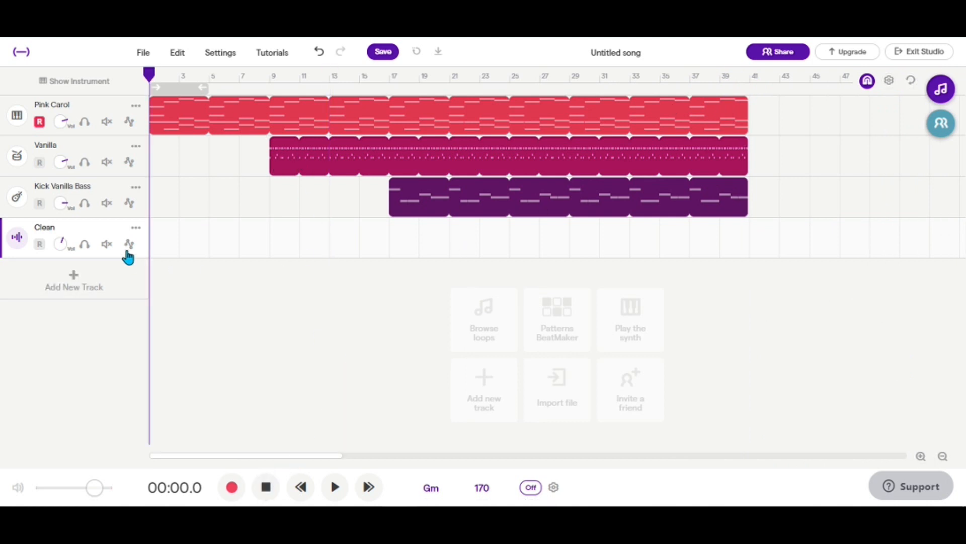
{"action": "left_click", "coordinate": [136, 229]}
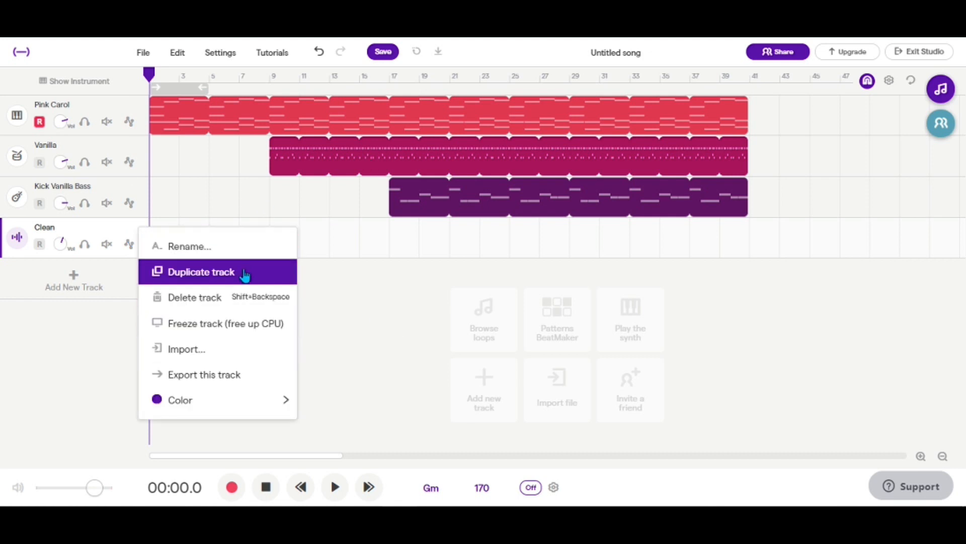
{"action": "left_click", "coordinate": [233, 296]}
Extend the loops of all three tracks together to bar 49 and return to the song start
{"action": "left_click", "coordinate": [943, 456]}
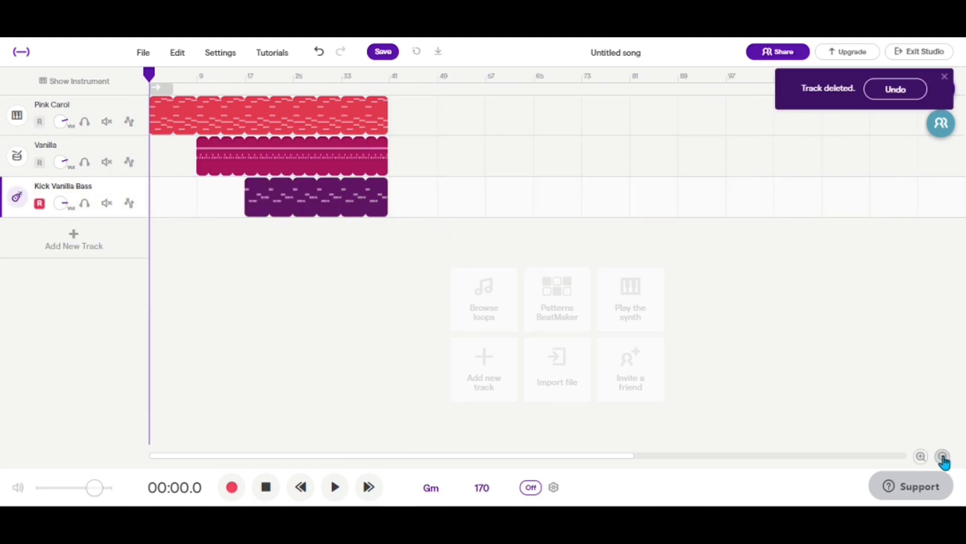
{"action": "left_click_drag", "start_coordinate": [336, 252], "coordinate": [434, 116]}
{"action": "left_click", "coordinate": [283, 297]}
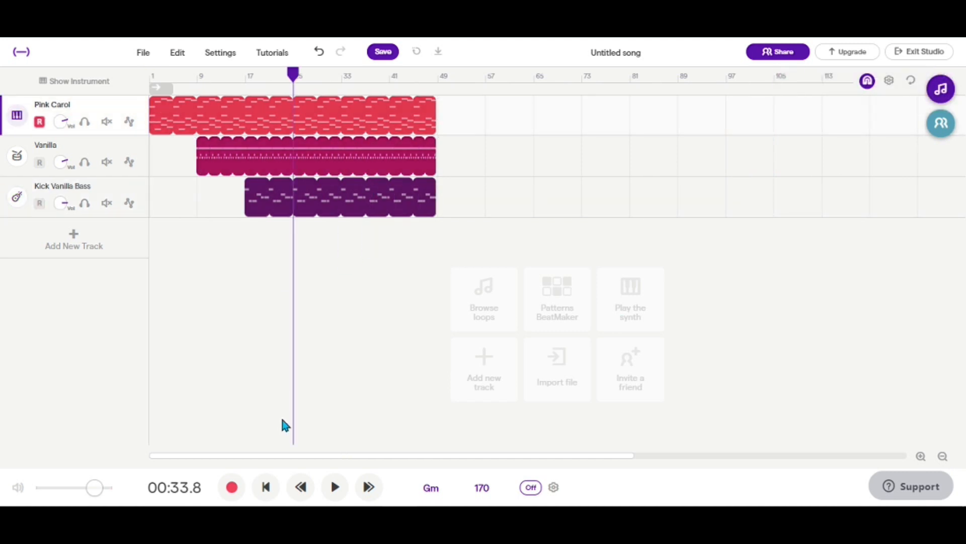
{"action": "left_click", "coordinate": [266, 487]}
{"action": "left_click", "coordinate": [921, 456]}
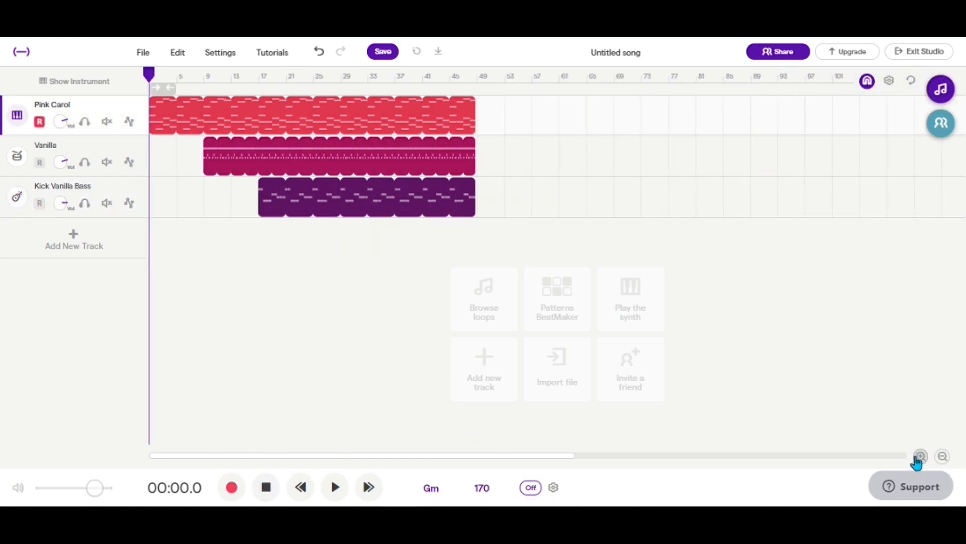
{"action": "left_click", "coordinate": [920, 456]}
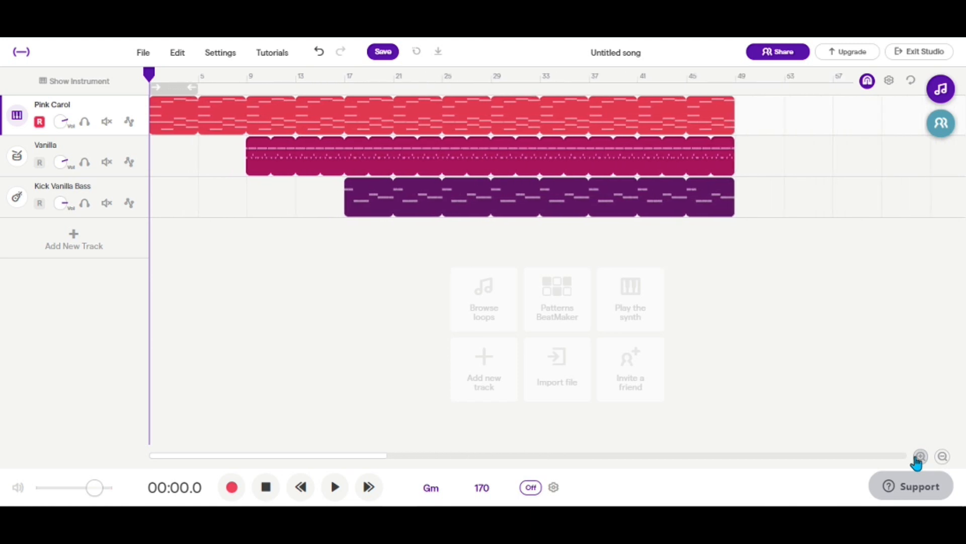
{"action": "left_click", "coordinate": [921, 456]}
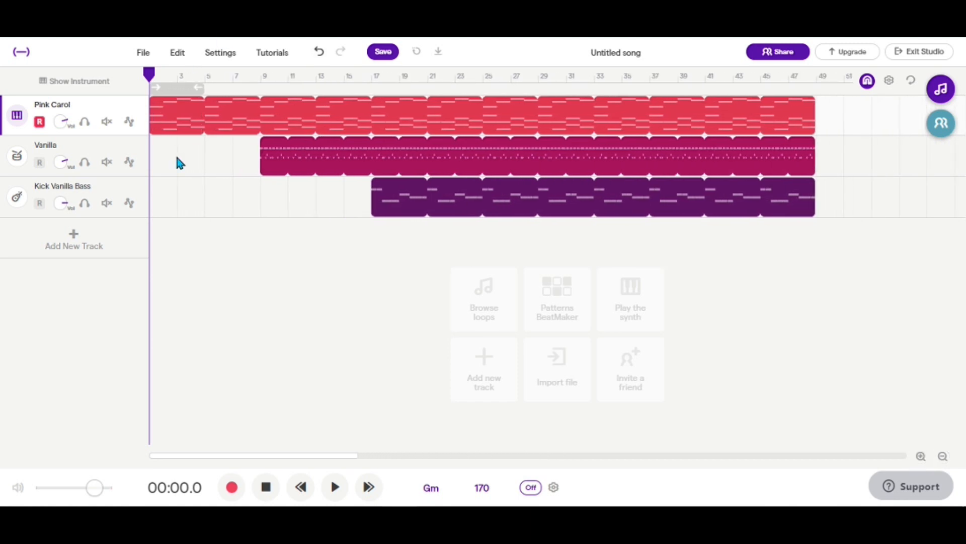
{"action": "left_click", "coordinate": [205, 315]}
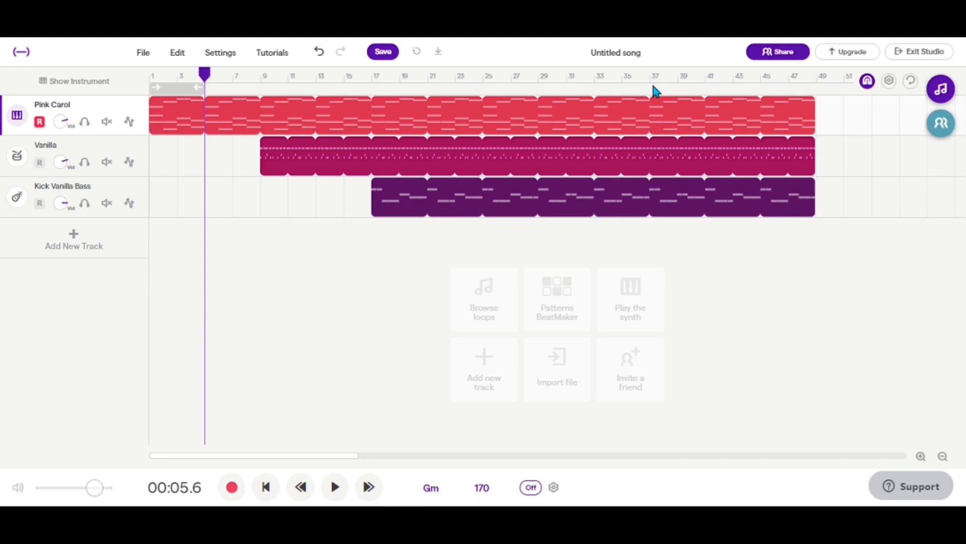
{"action": "left_click_drag", "start_coordinate": [598, 79], "coordinate": [143, 219]}
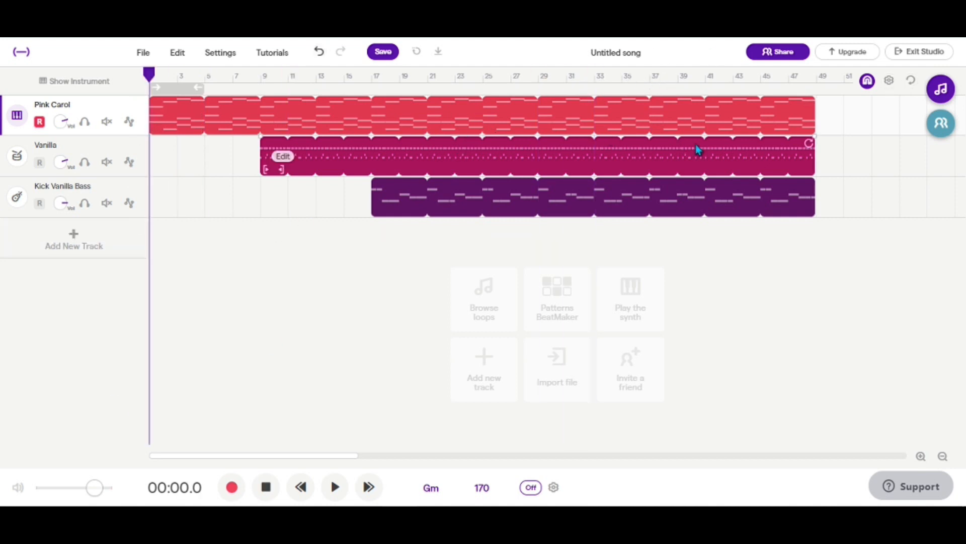